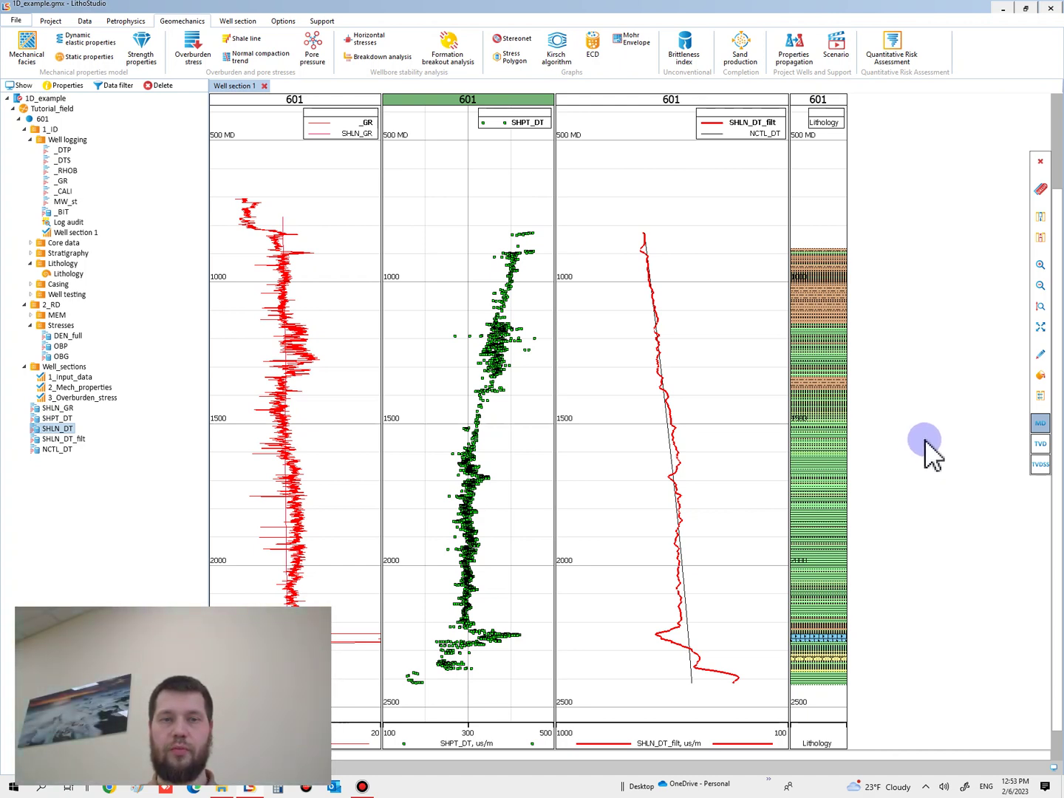
Open the Pore pressure wizard for well 601 and view its calculation methods
click(313, 52)
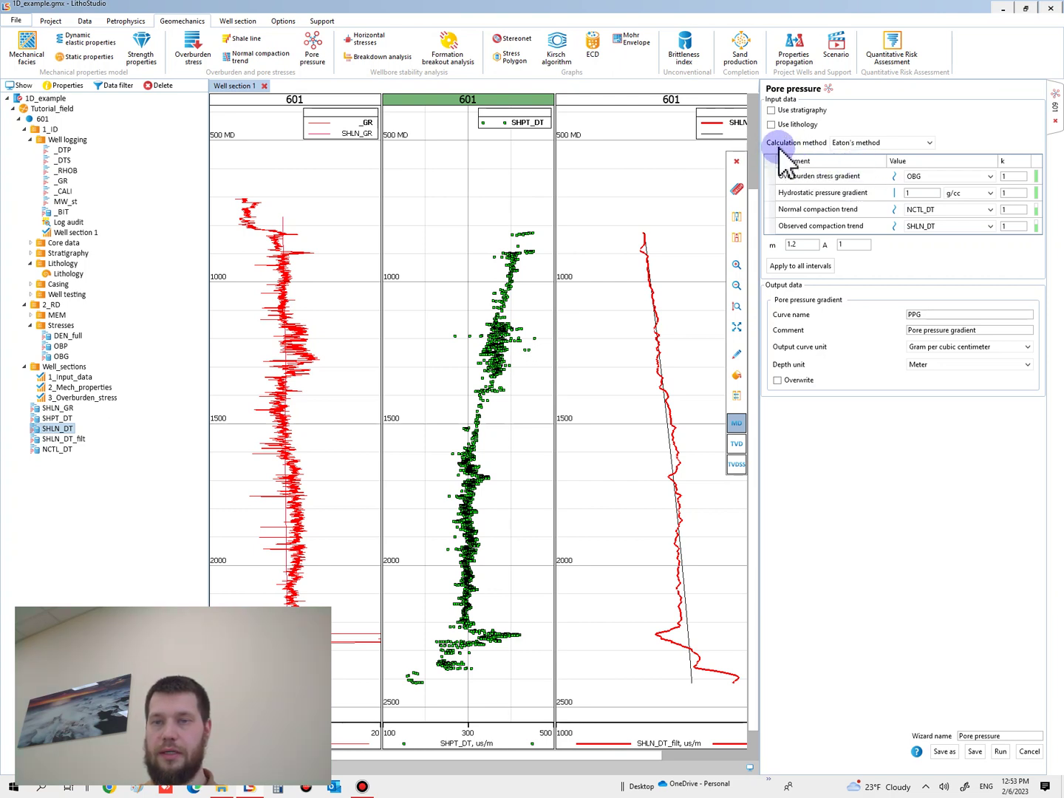
click(873, 155)
Keep Eaton's method with NCTL_DT normal trend, SHLN_DT_filt observed trend, m 1.2 and A 1
click(873, 156)
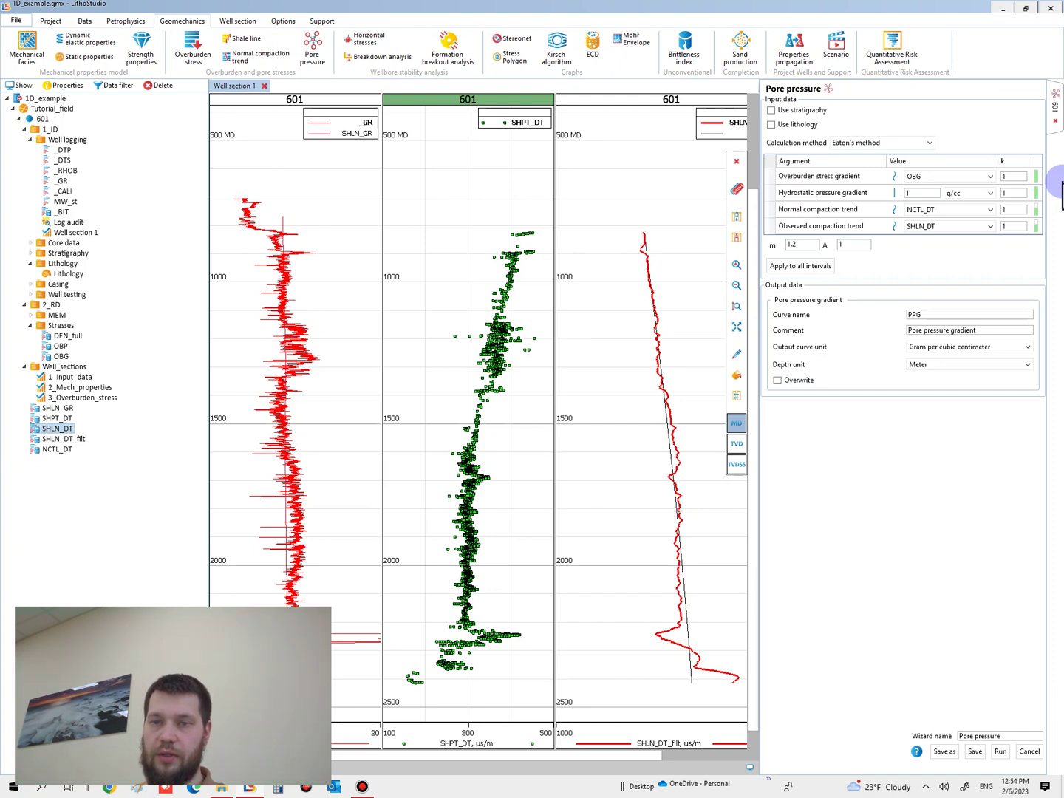
click(932, 210)
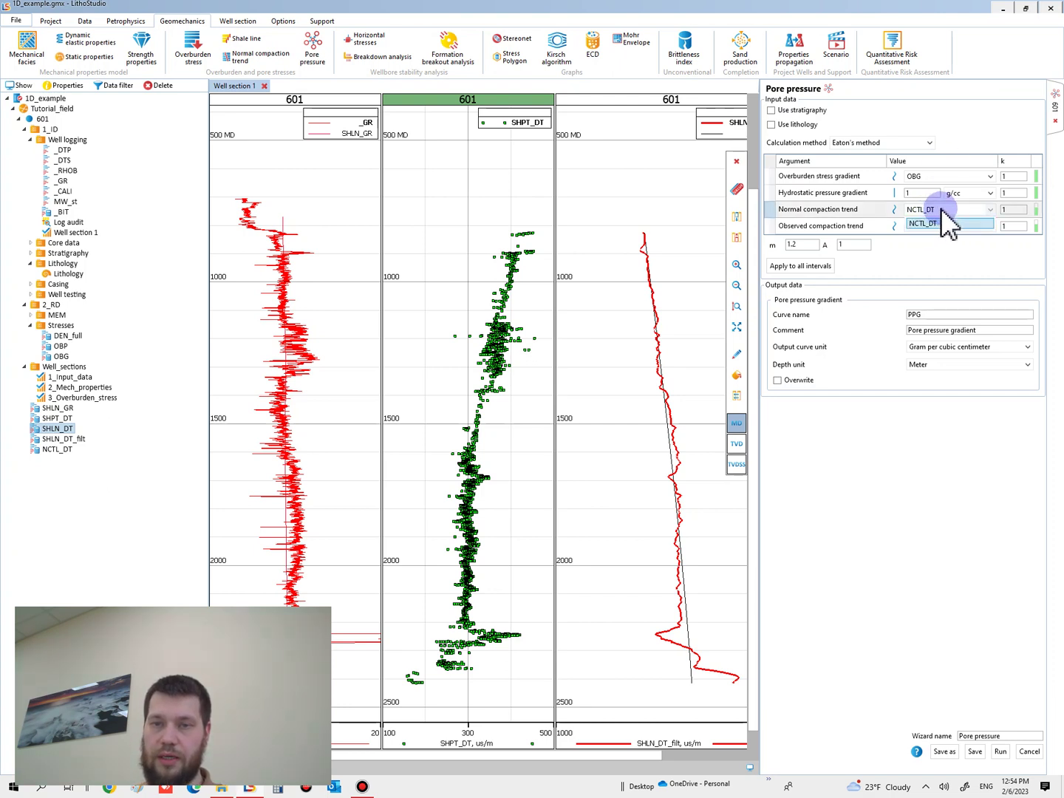
click(941, 209)
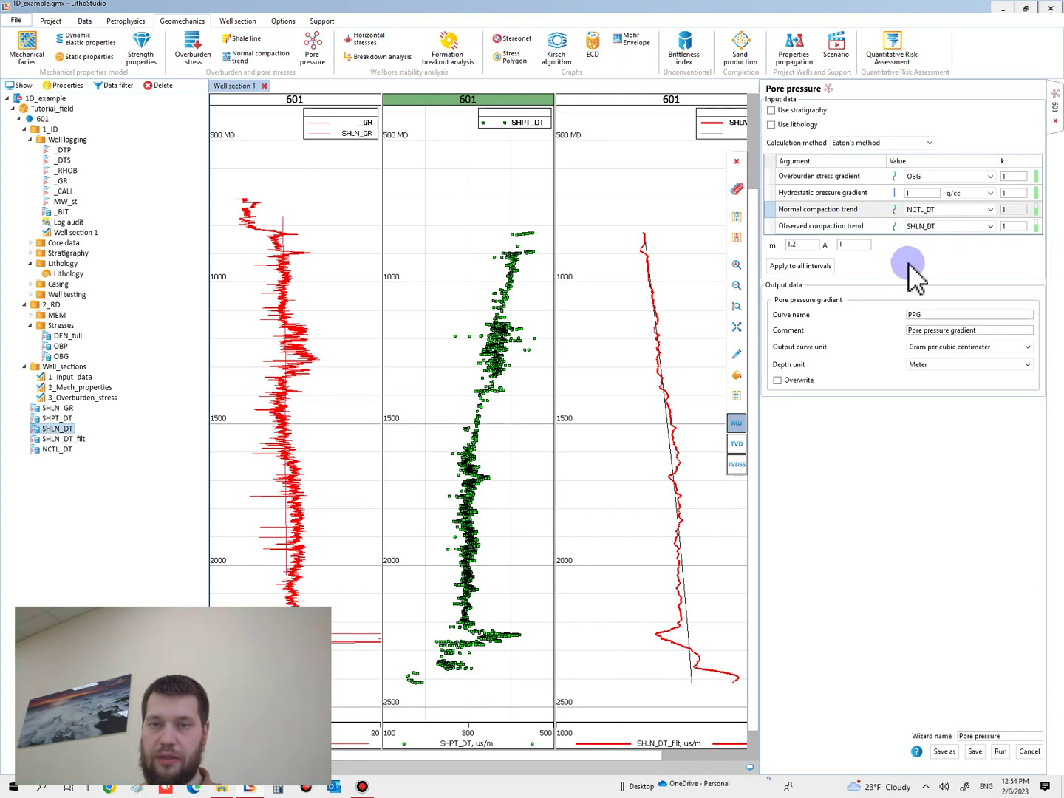
drag(642, 755, 682, 706)
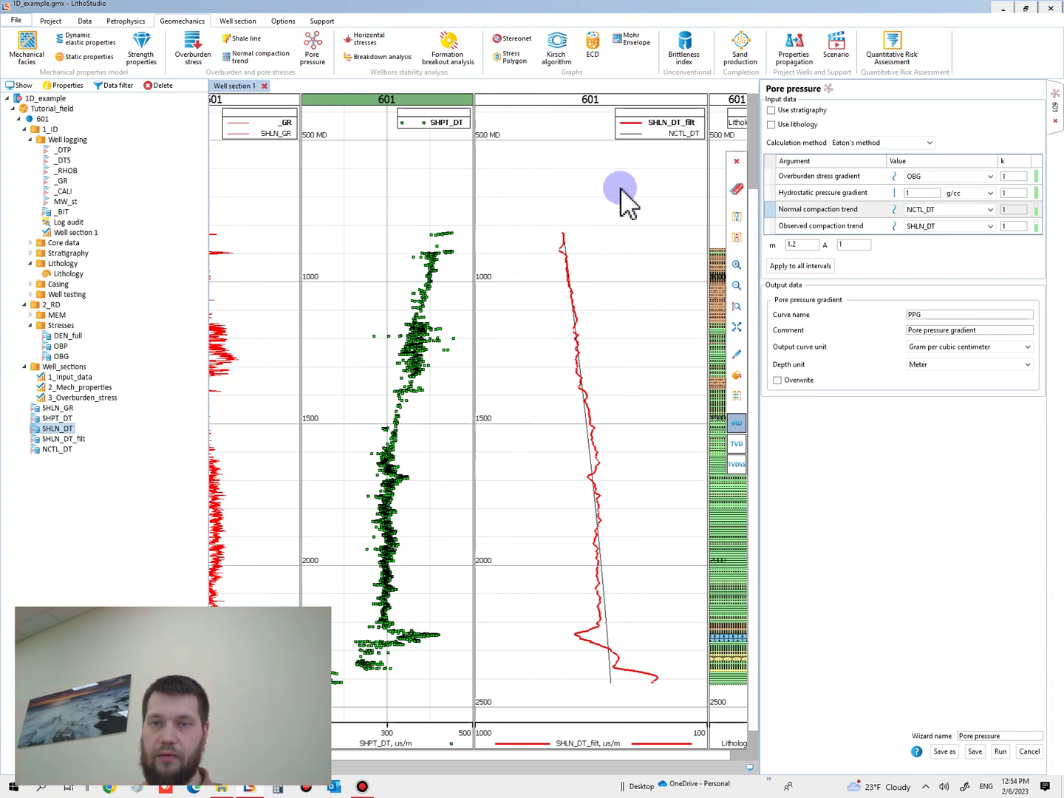
click(937, 228)
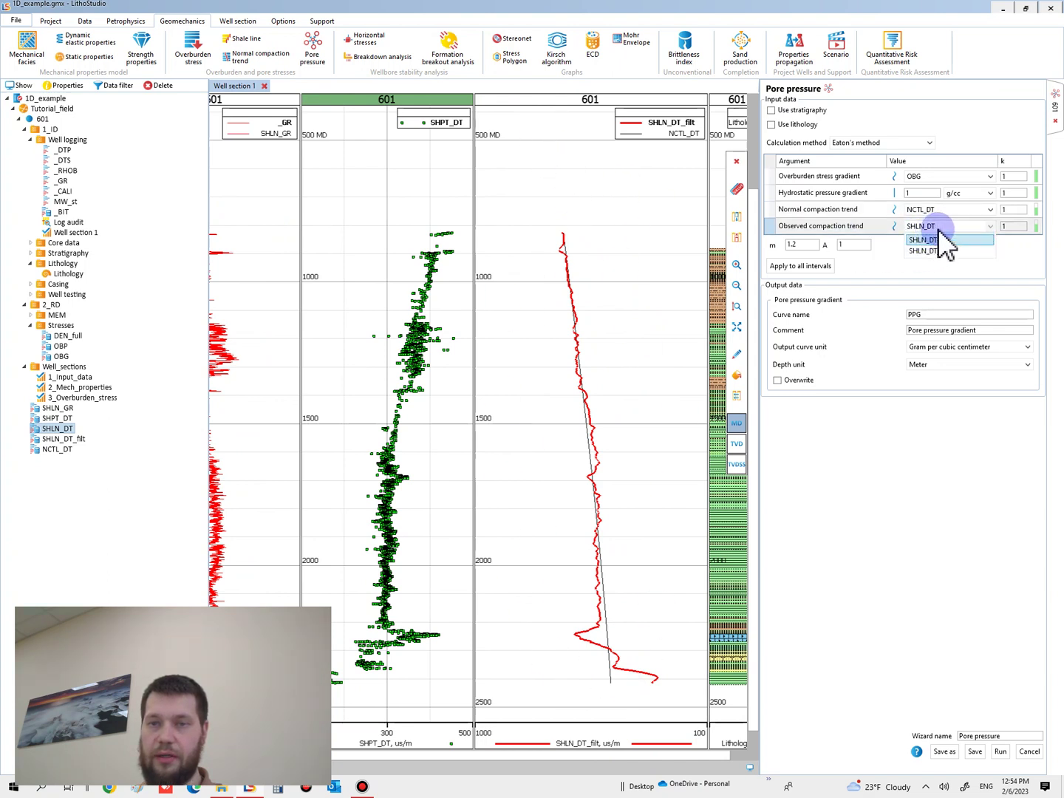
click(952, 252)
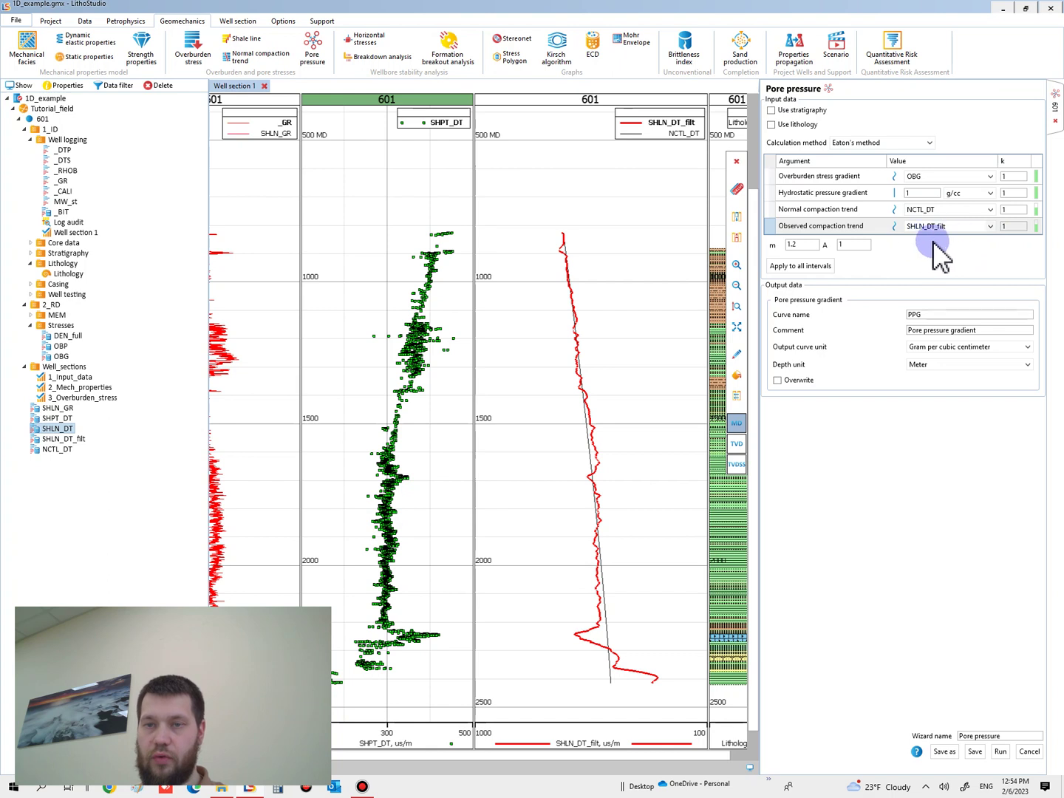
double_click(795, 246)
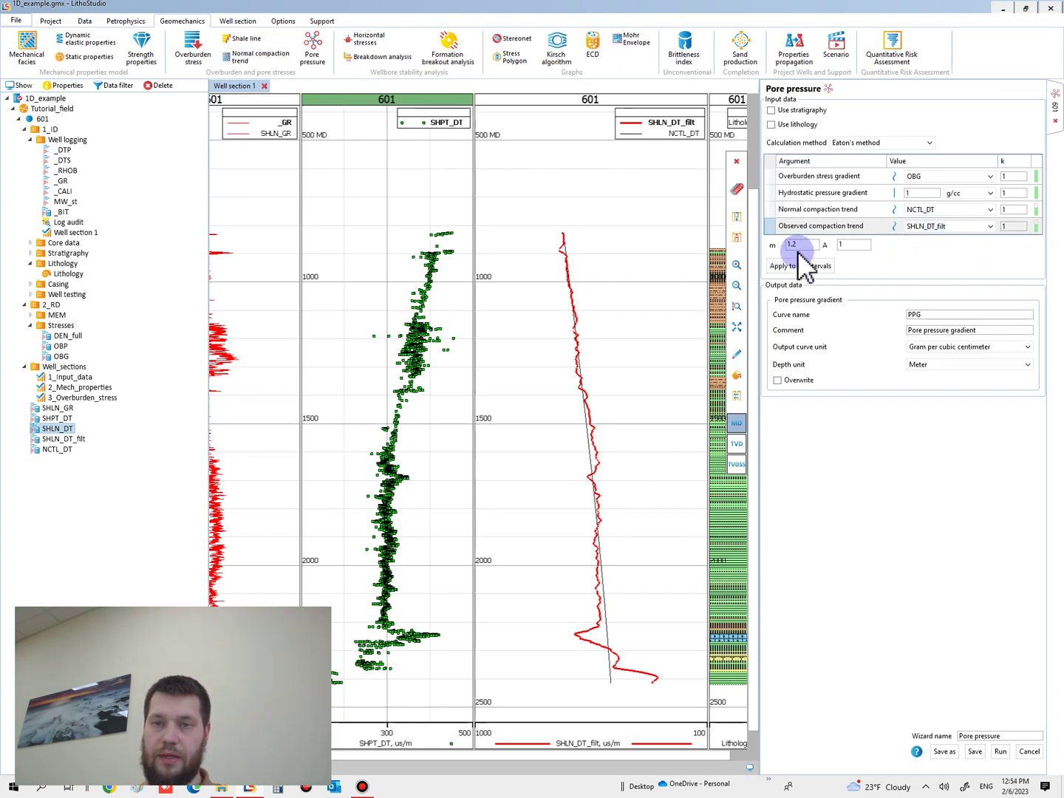
click(777, 253)
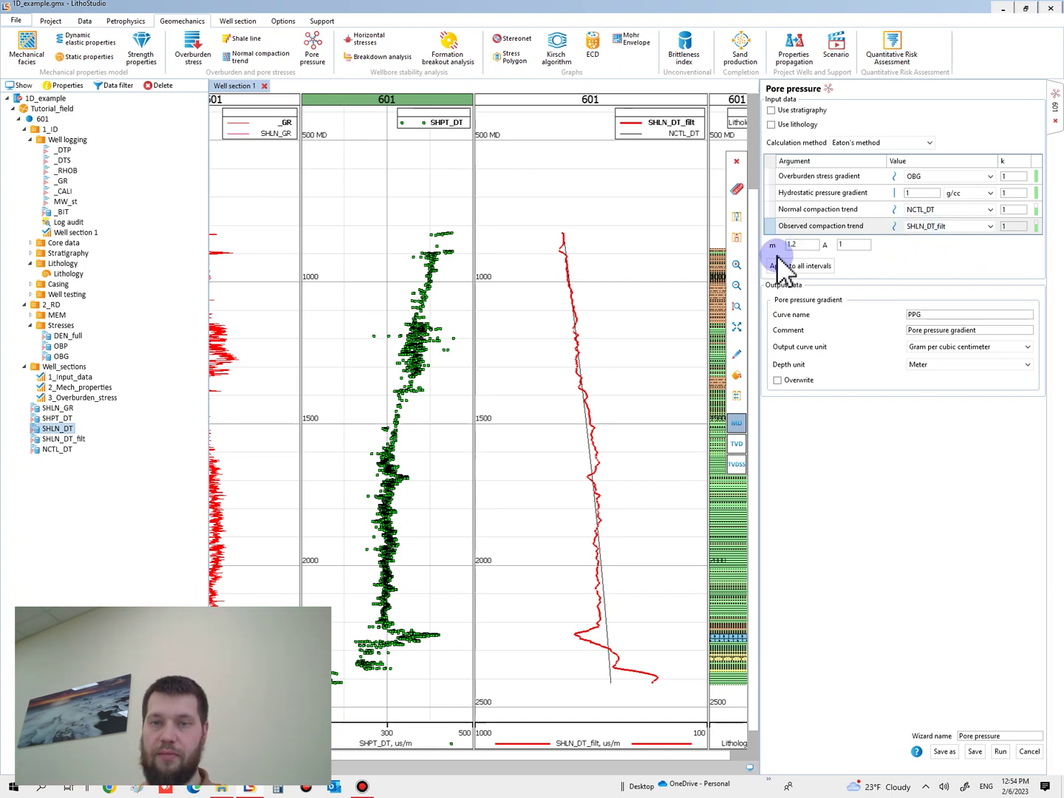
click(840, 246)
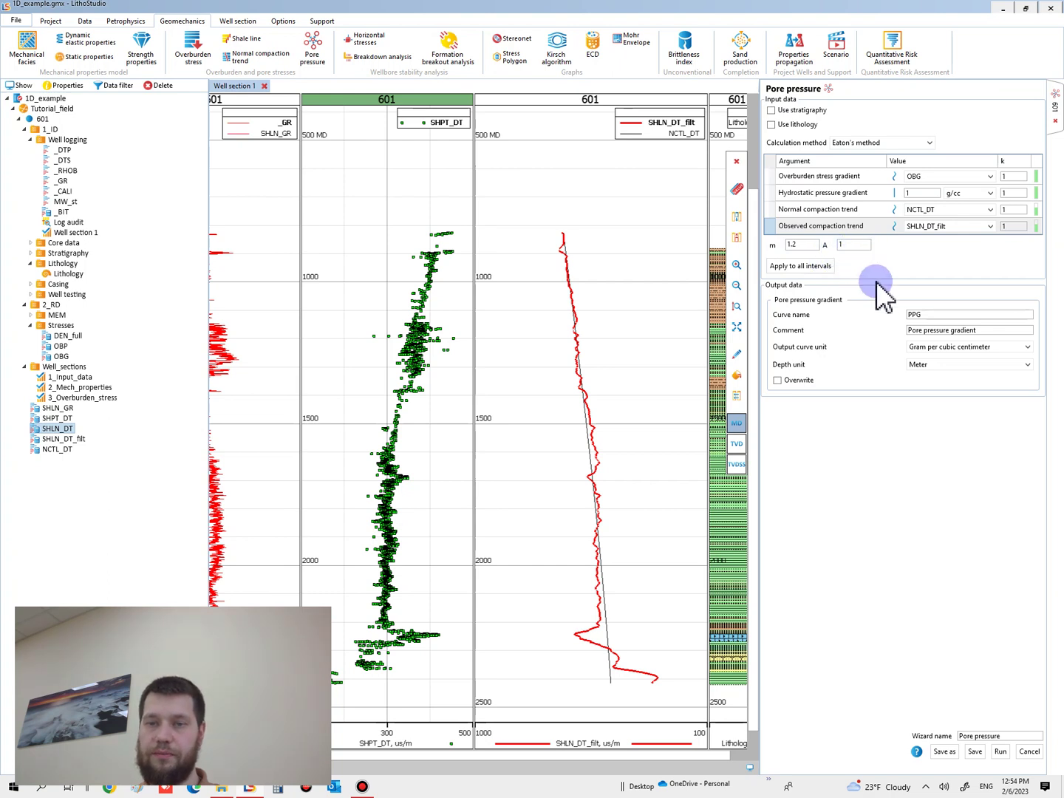
click(928, 314)
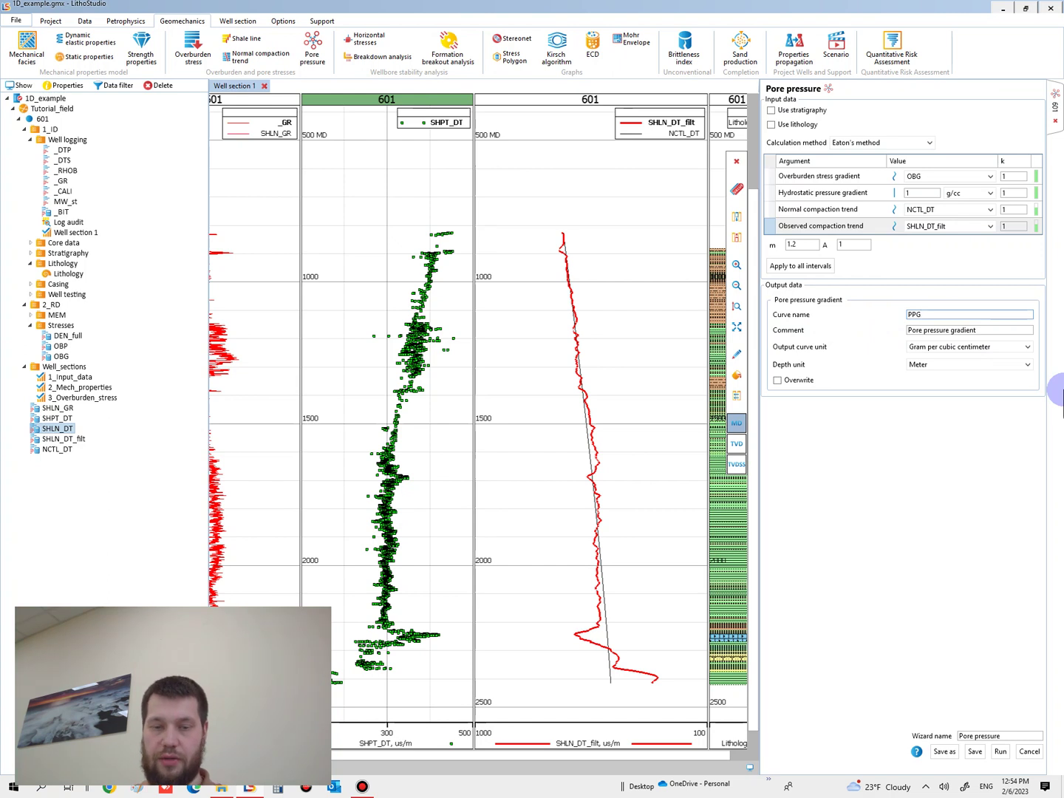
Rename the output curve to PPG_Eaton and run the Eaton calculation
text(_Eaton)
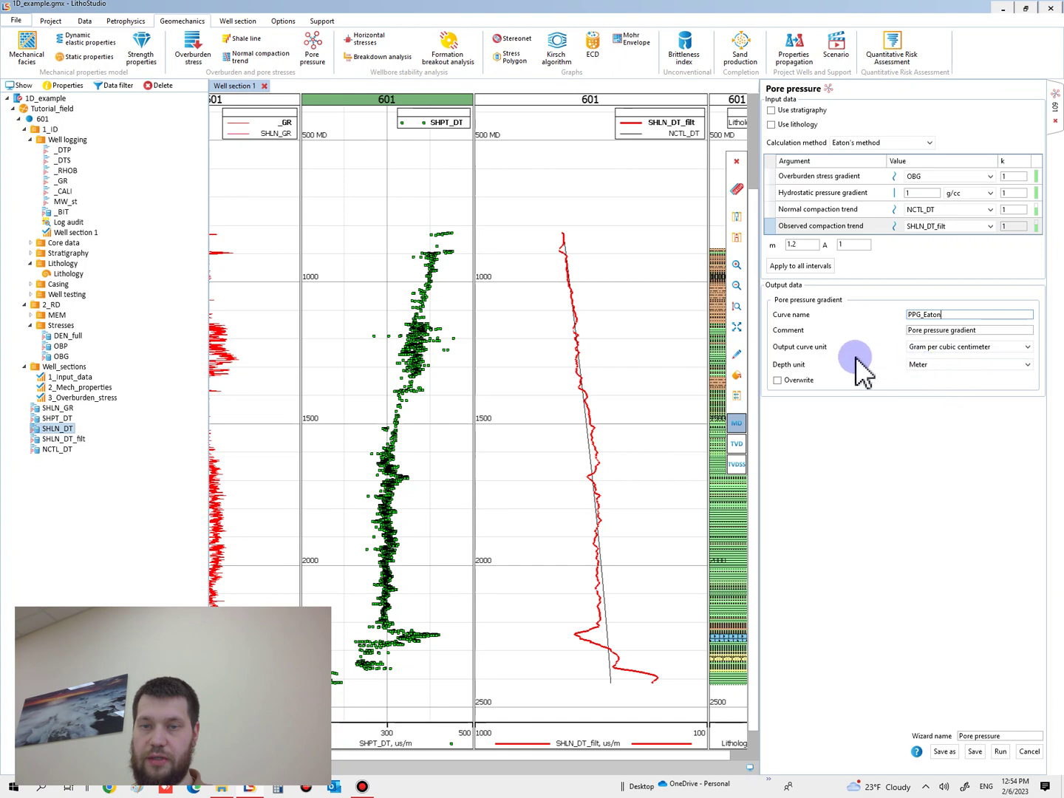
click(1001, 752)
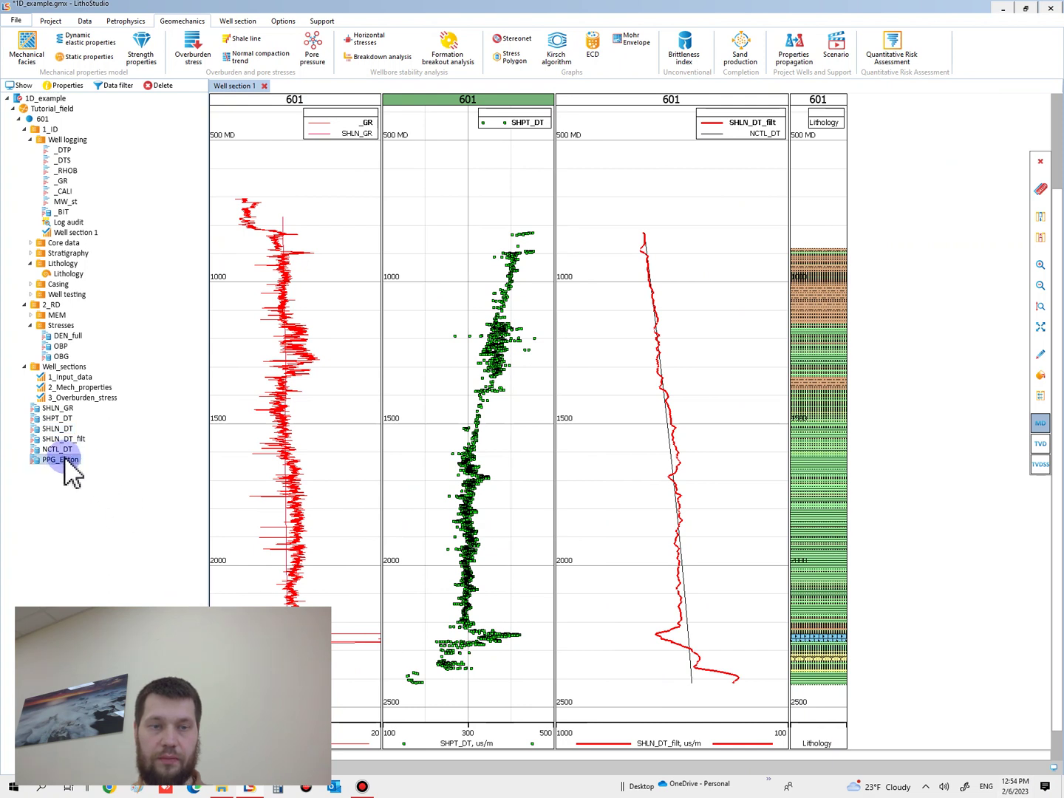
mouse_move(65, 461)
mouse_down()
mouse_move(44, 470)
mouse_move(245, 494)
mouse_move(305, 386)
mouse_move(302, 442)
mouse_up()
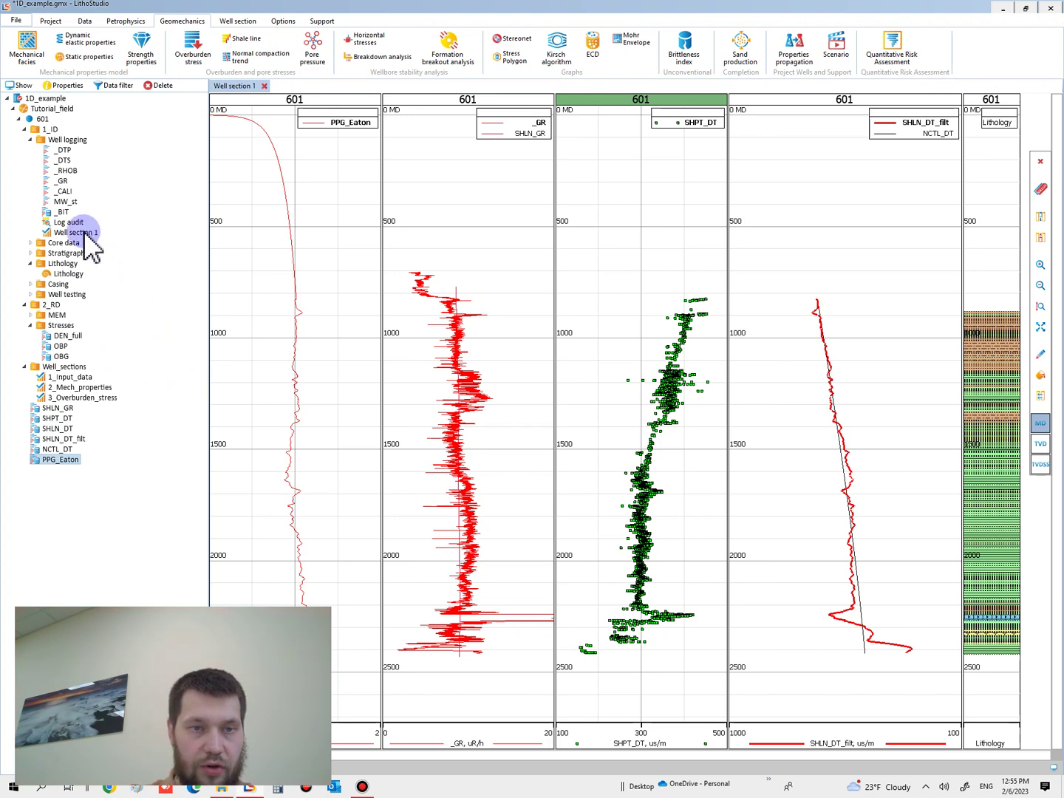
Expand Core data and Well testing in the tree and select Pore pressure gradient
click(30, 242)
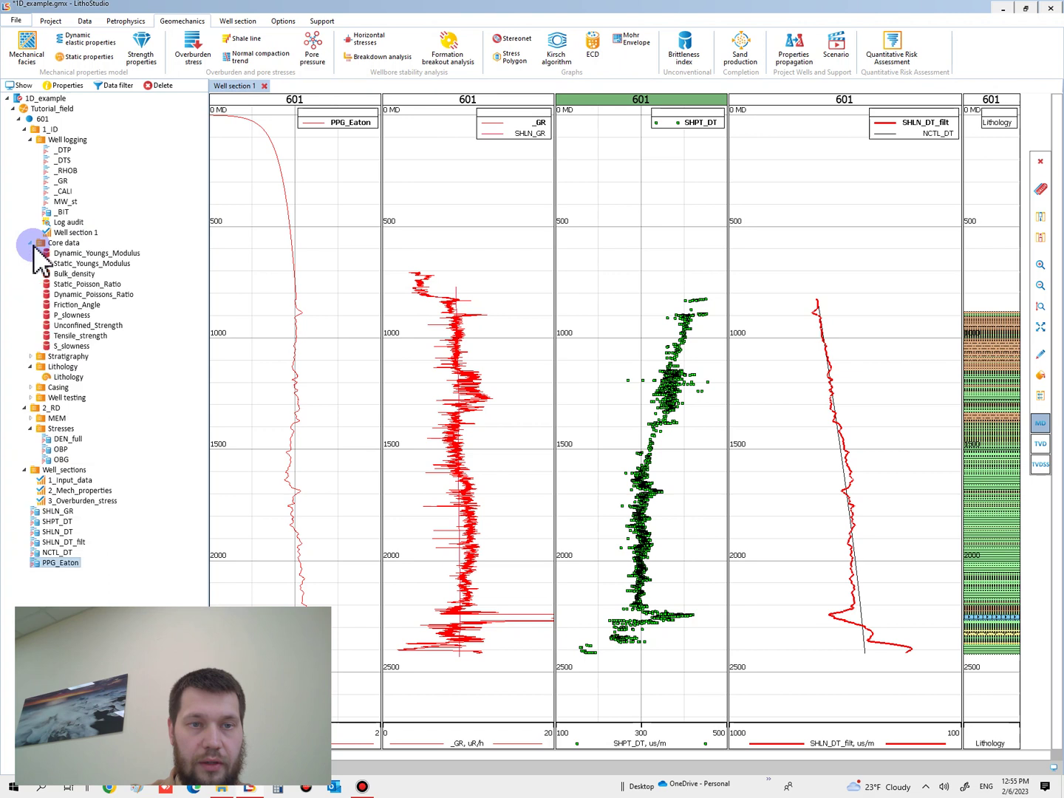
click(77, 335)
click(81, 264)
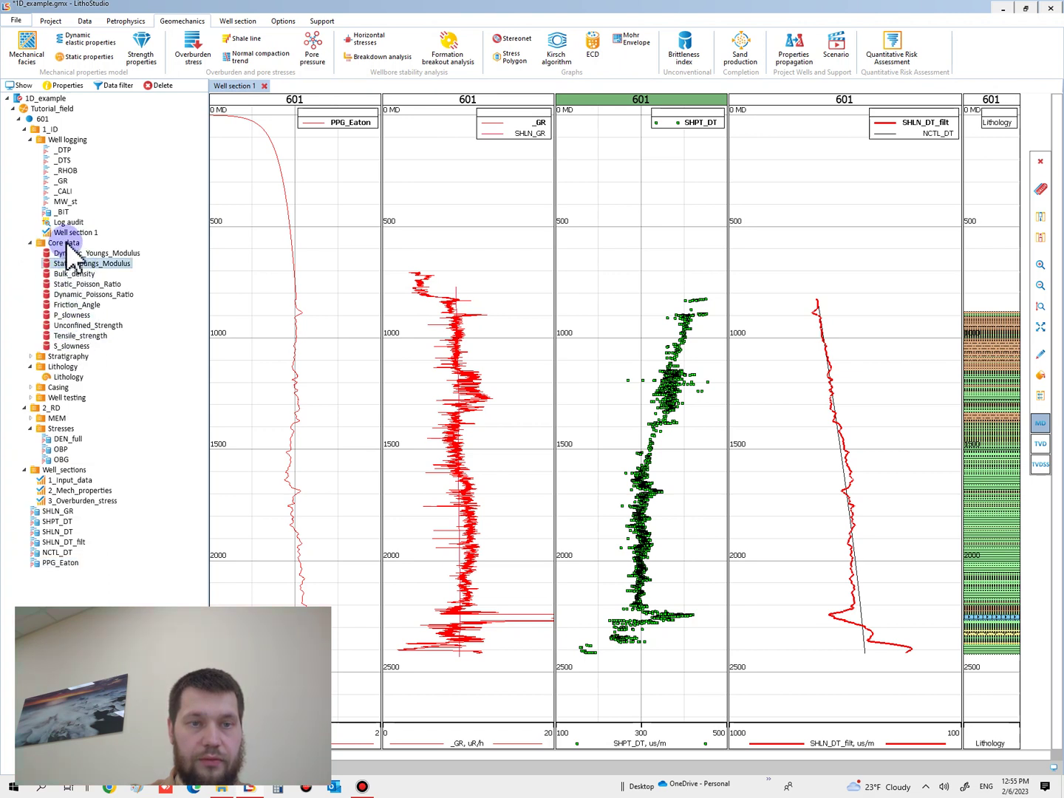
click(30, 398)
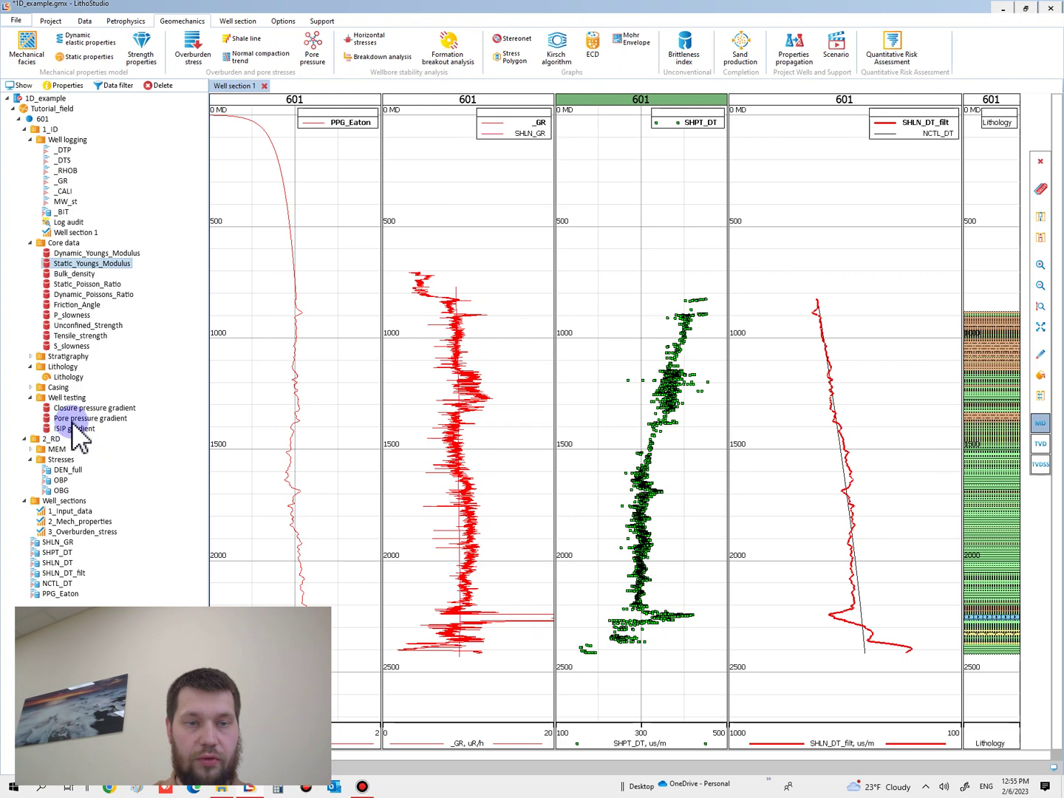
click(45, 419)
Plot the Well testing pore pressure gradient points on the PPG_Eaton track and zoom to inspect them
drag(46, 437, 325, 468)
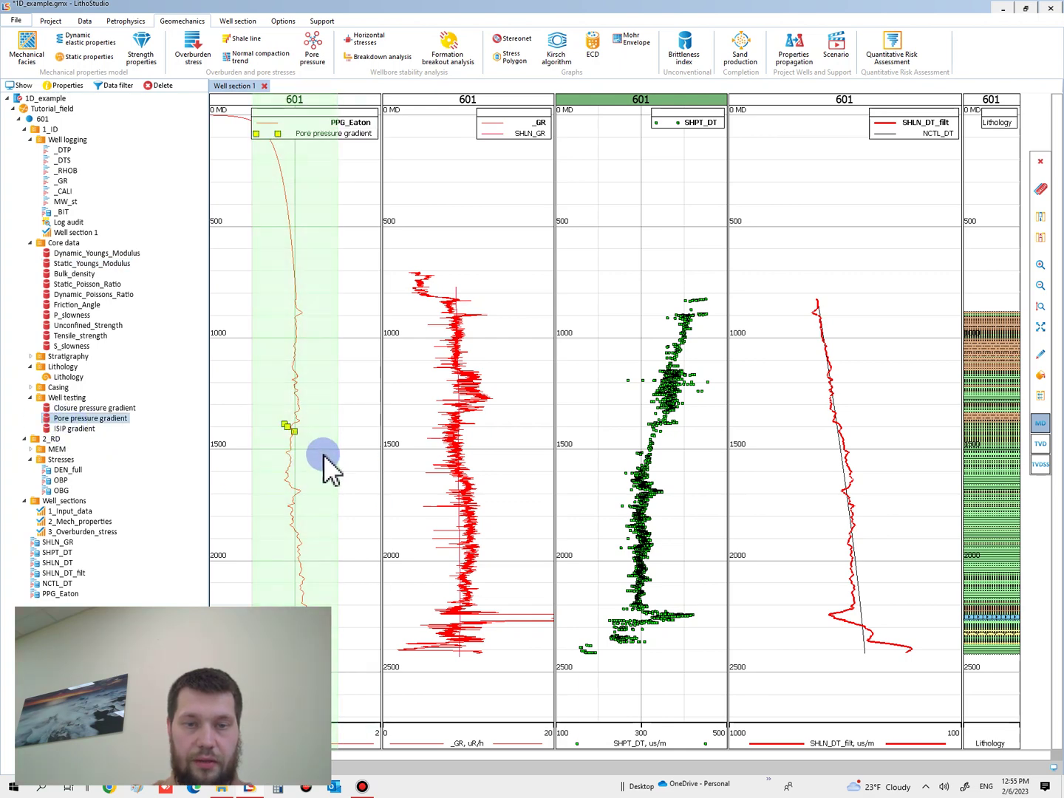
click(309, 463)
scroll(303, 434, up, 5)
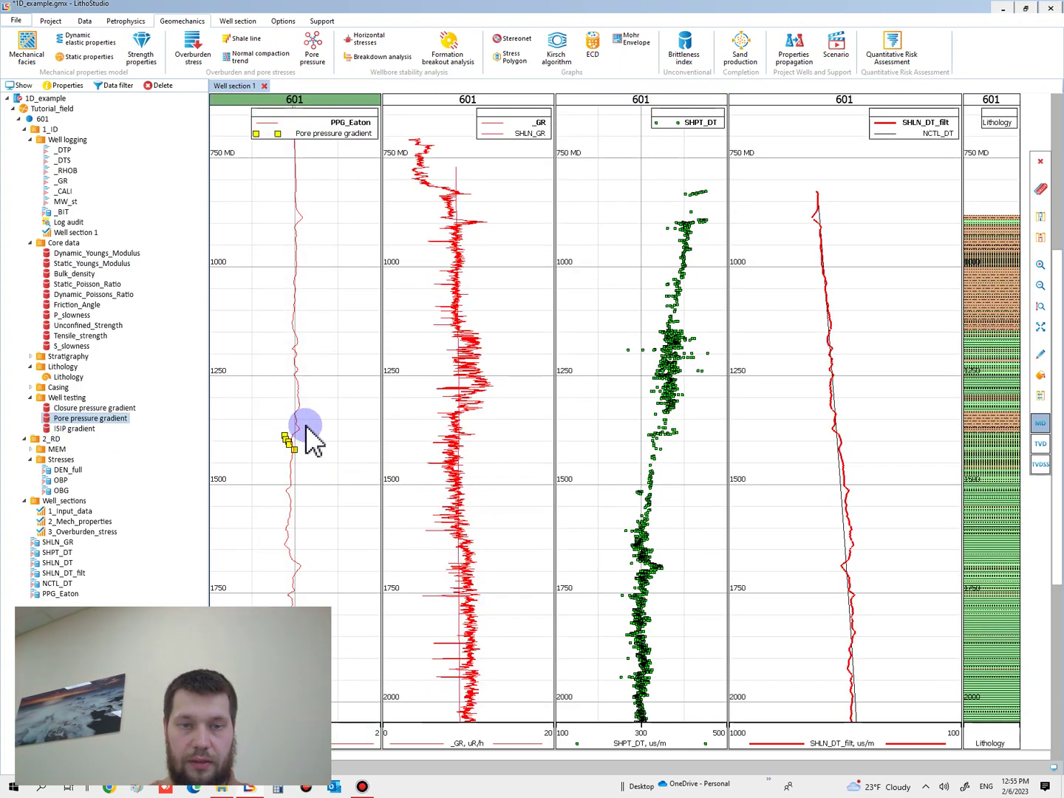
scroll(323, 479, down, 5)
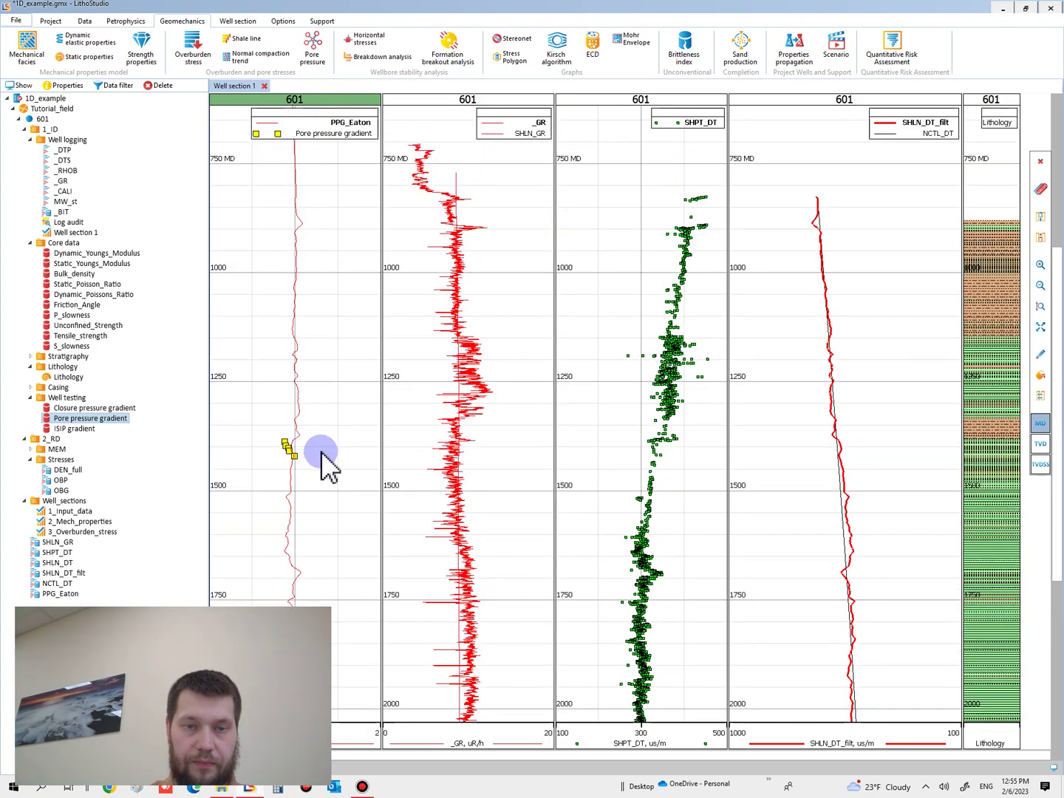
scroll(323, 460, up, 3)
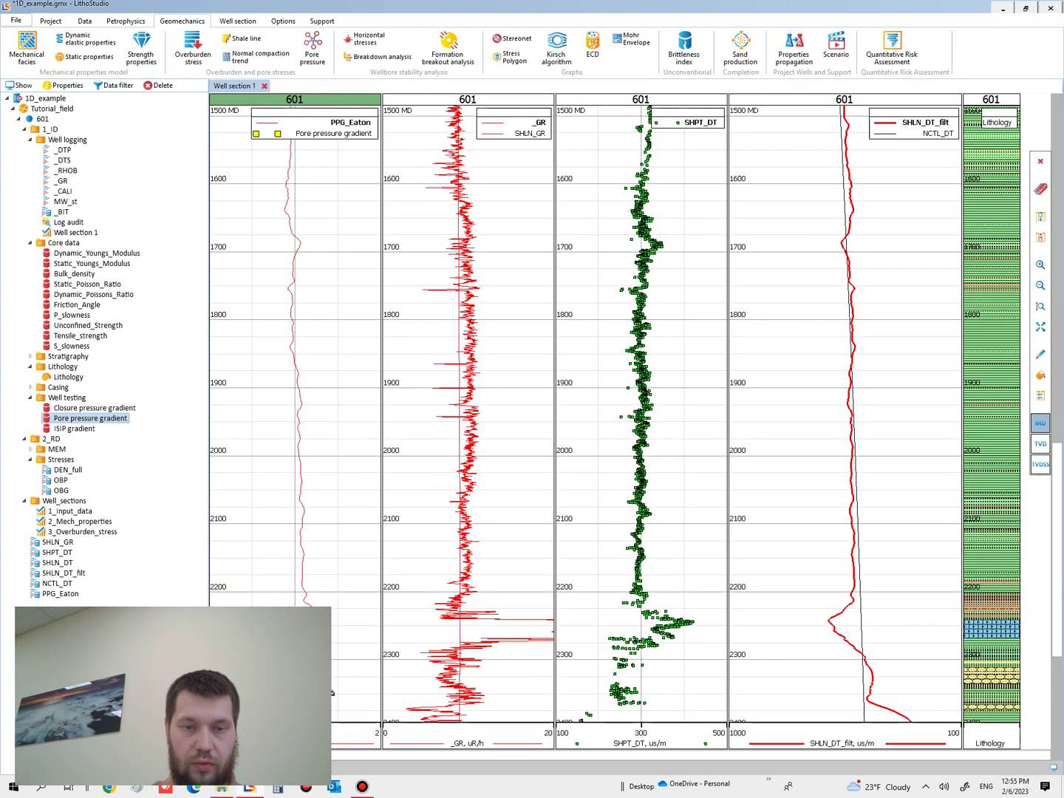
scroll(322, 453, up, 1)
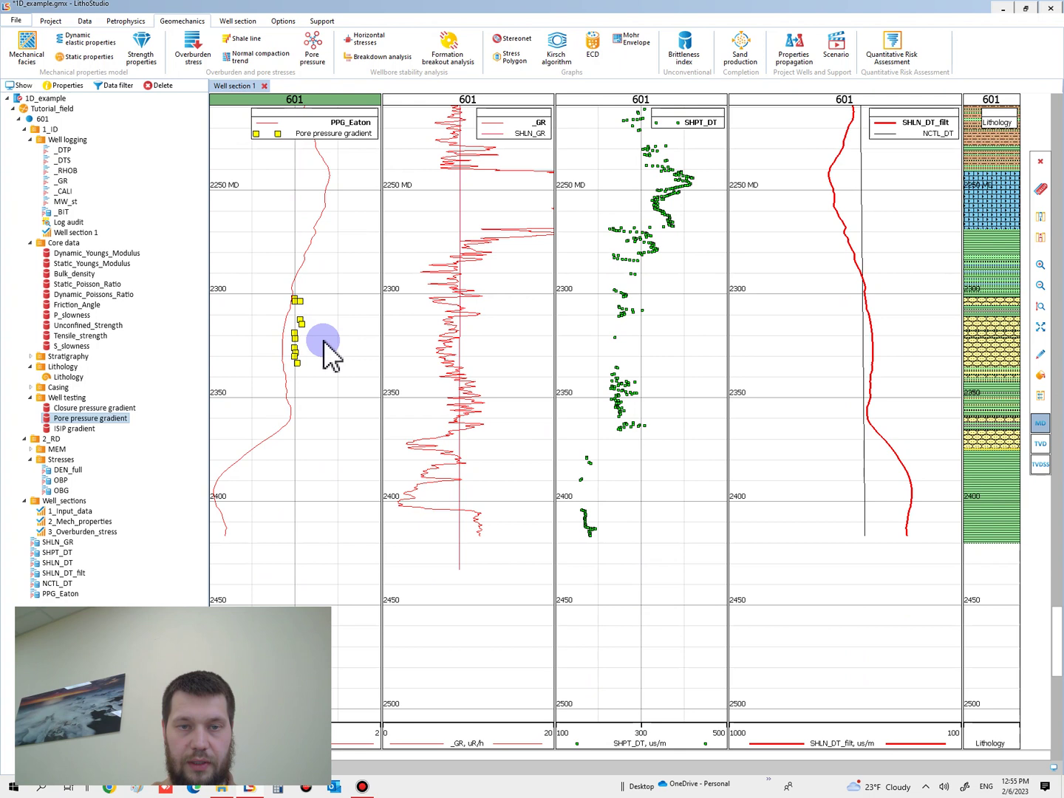
scroll(313, 358, down, 1)
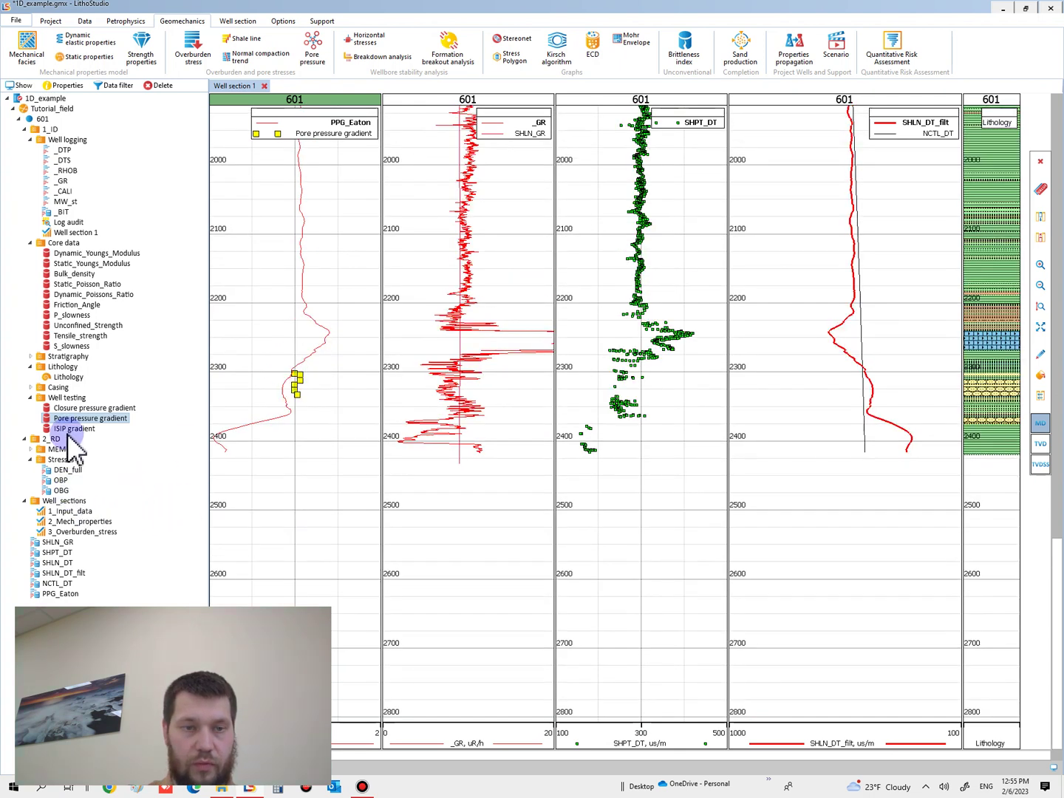
click(62, 482)
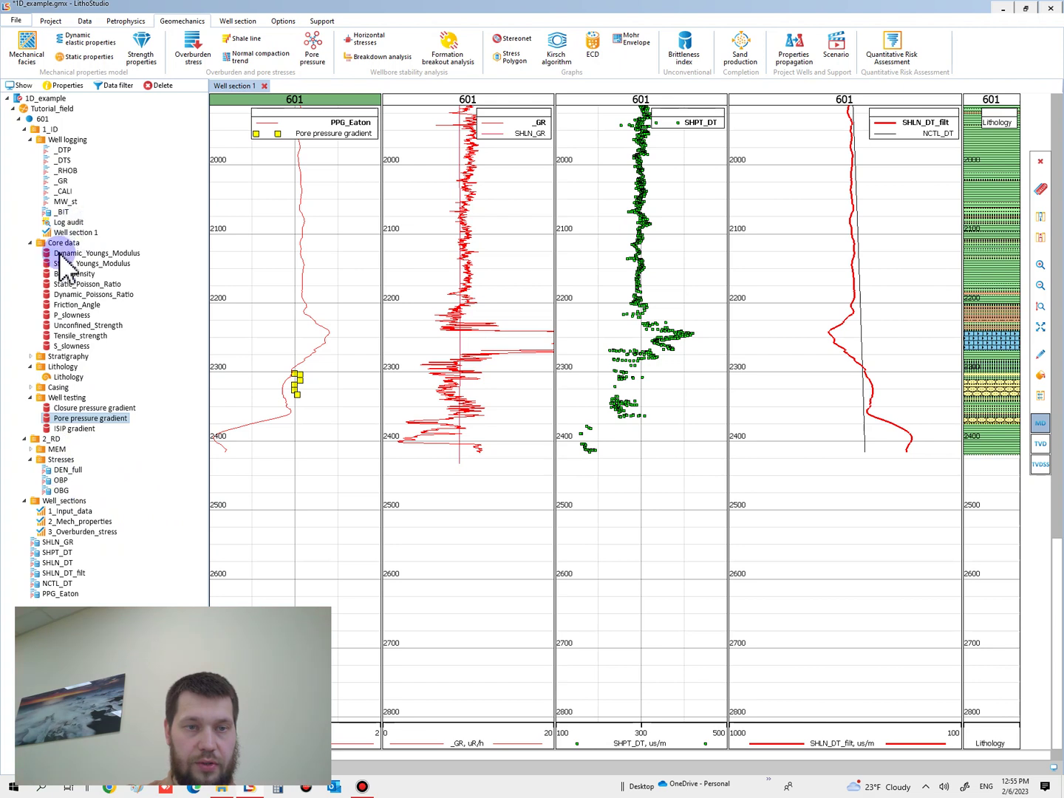
Add a Lithology track, then a Stratigraphy track beside it, and scroll to review the section
drag(69, 376, 222, 370)
click(31, 356)
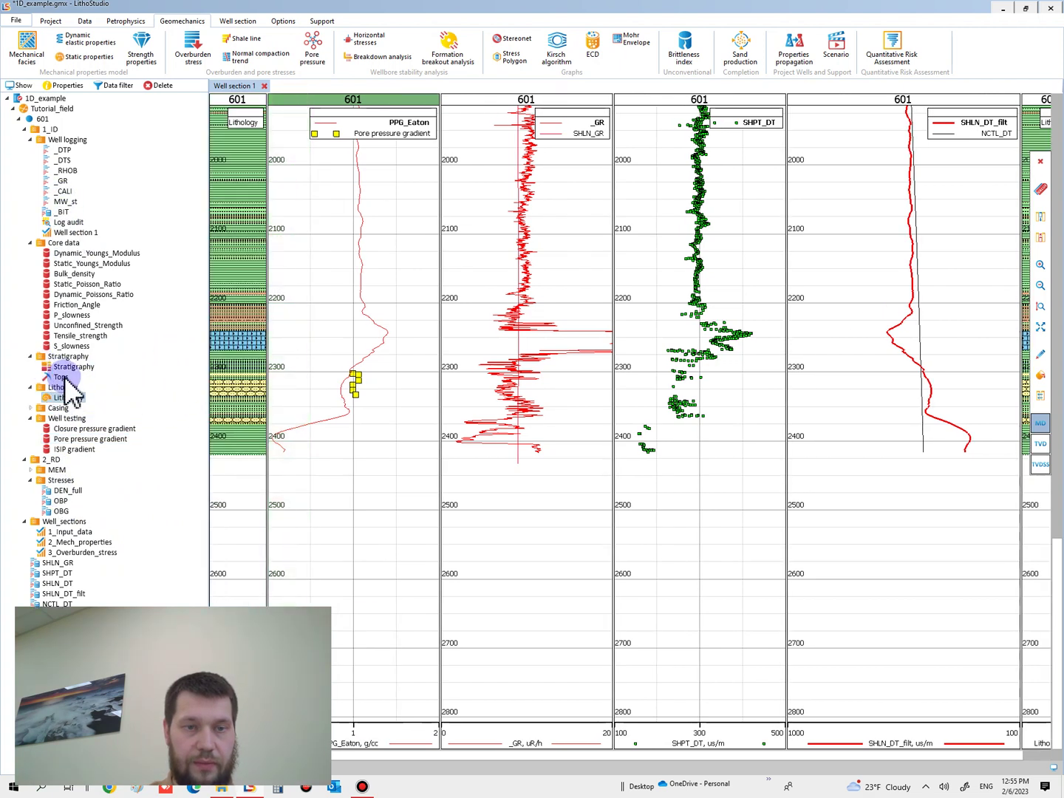
drag(74, 366, 275, 400)
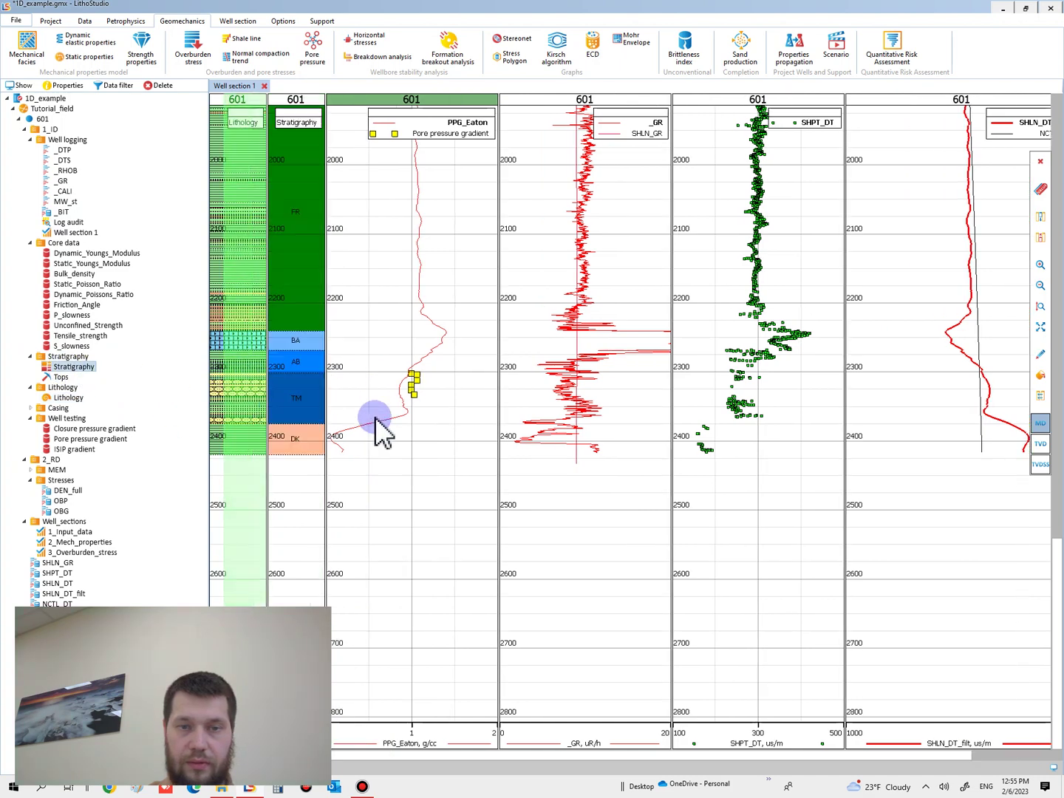
scroll(428, 403, up, 5)
scroll(441, 341, down, 2)
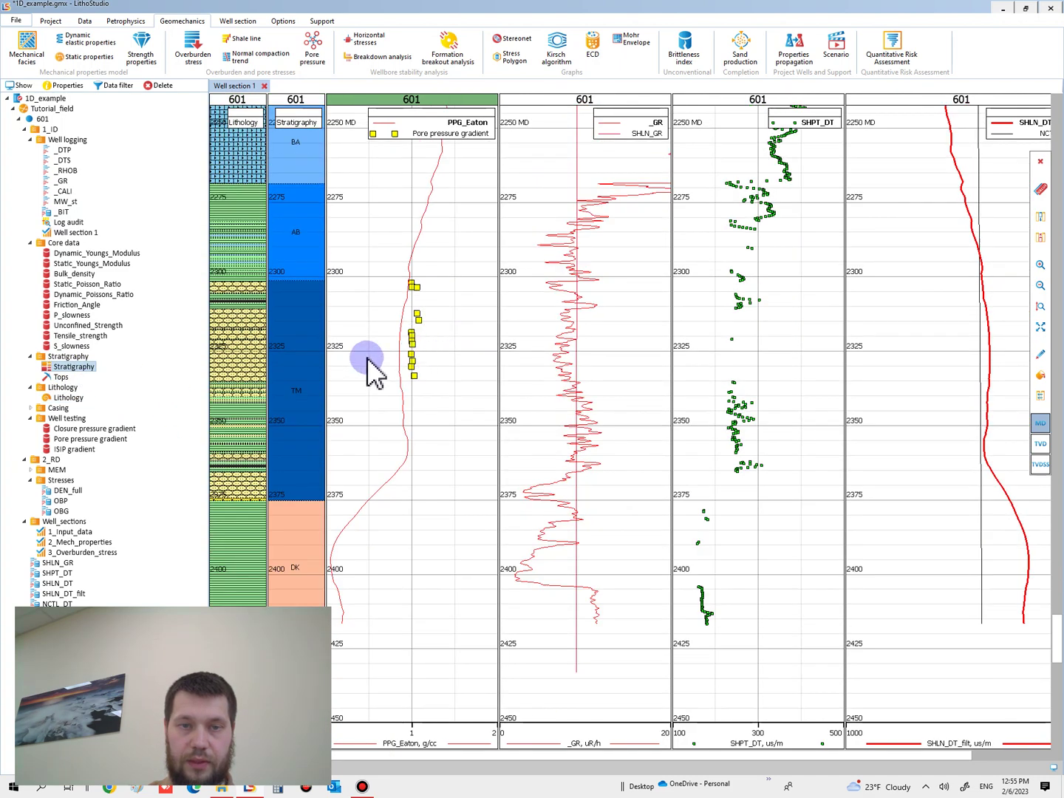
scroll(435, 380, down, 3)
scroll(435, 370, down, 3)
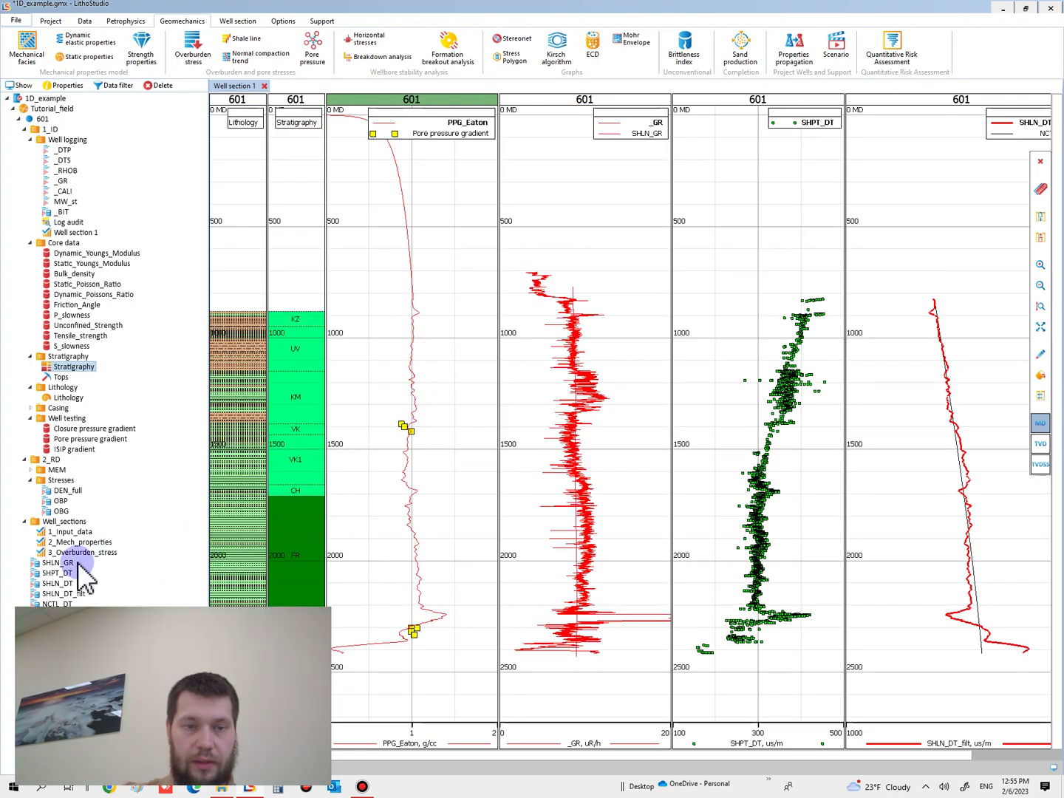
scroll(420, 636, up, 5)
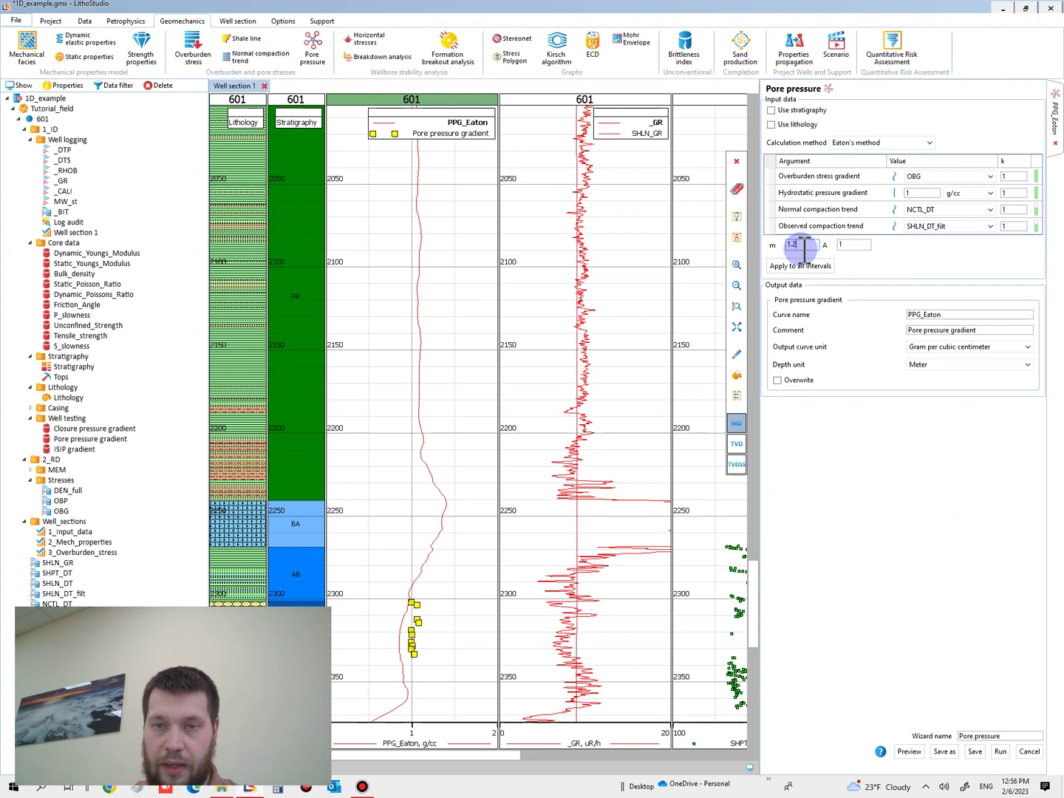
Preview the Eaton curve with exponent m at 3, then at 1, and with A at 1.02
text(3)
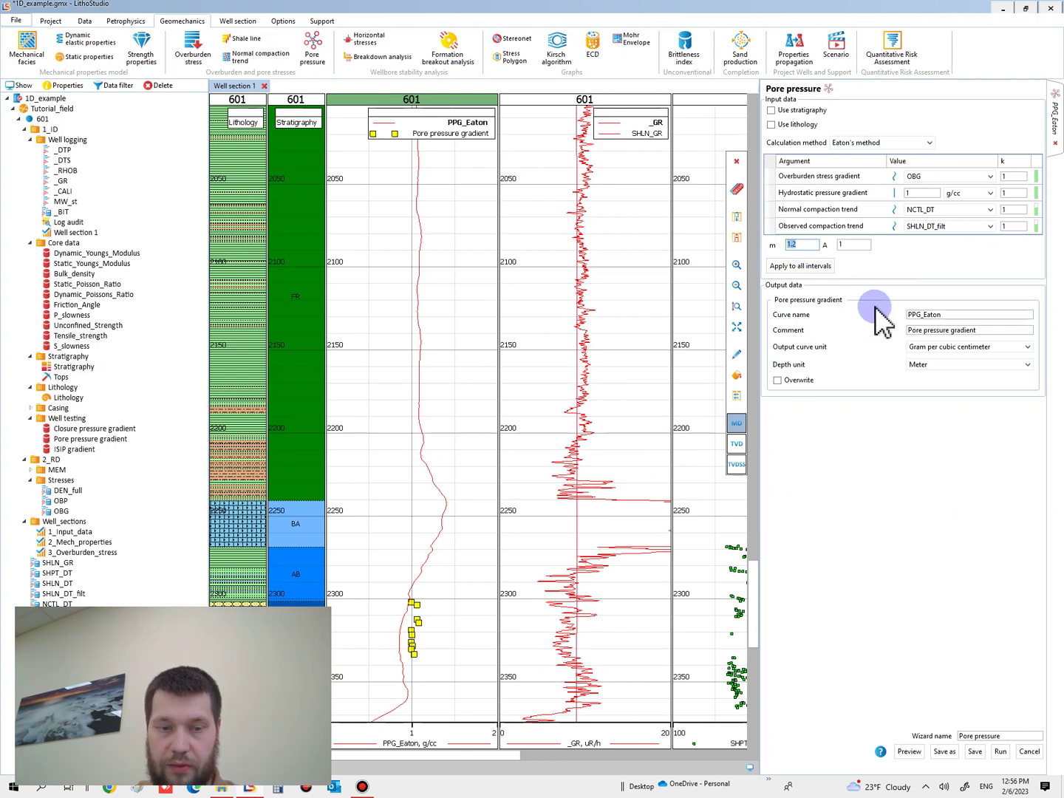
click(909, 751)
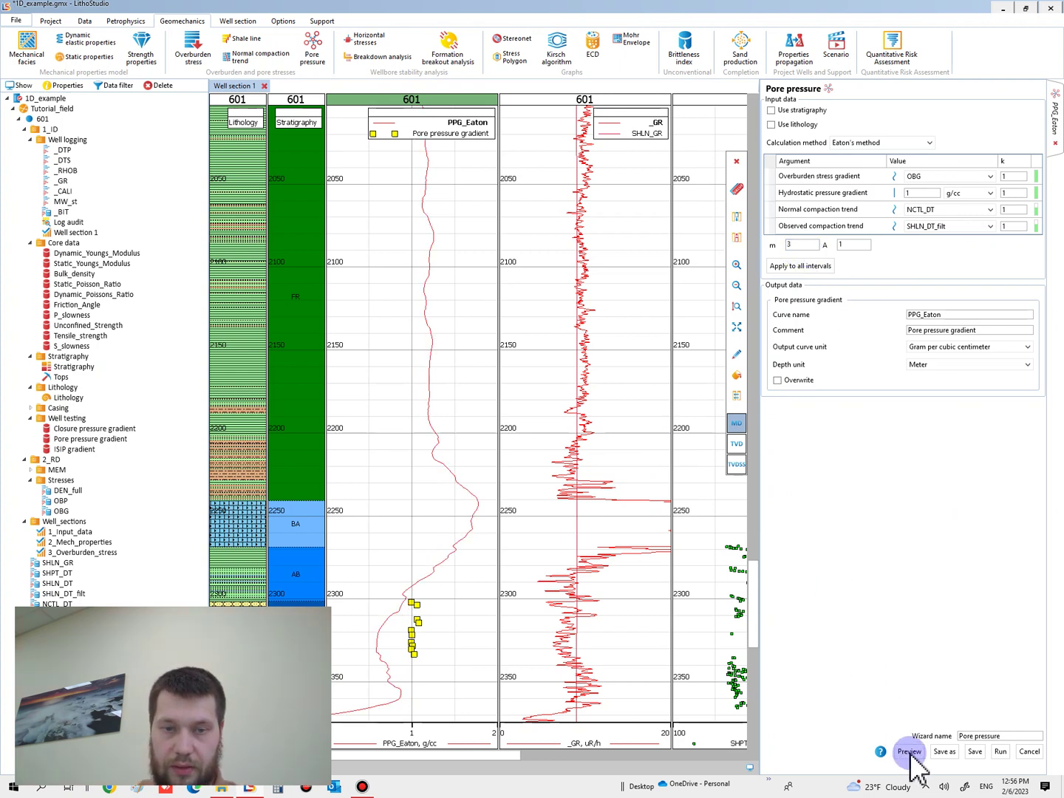
double_click(802, 244)
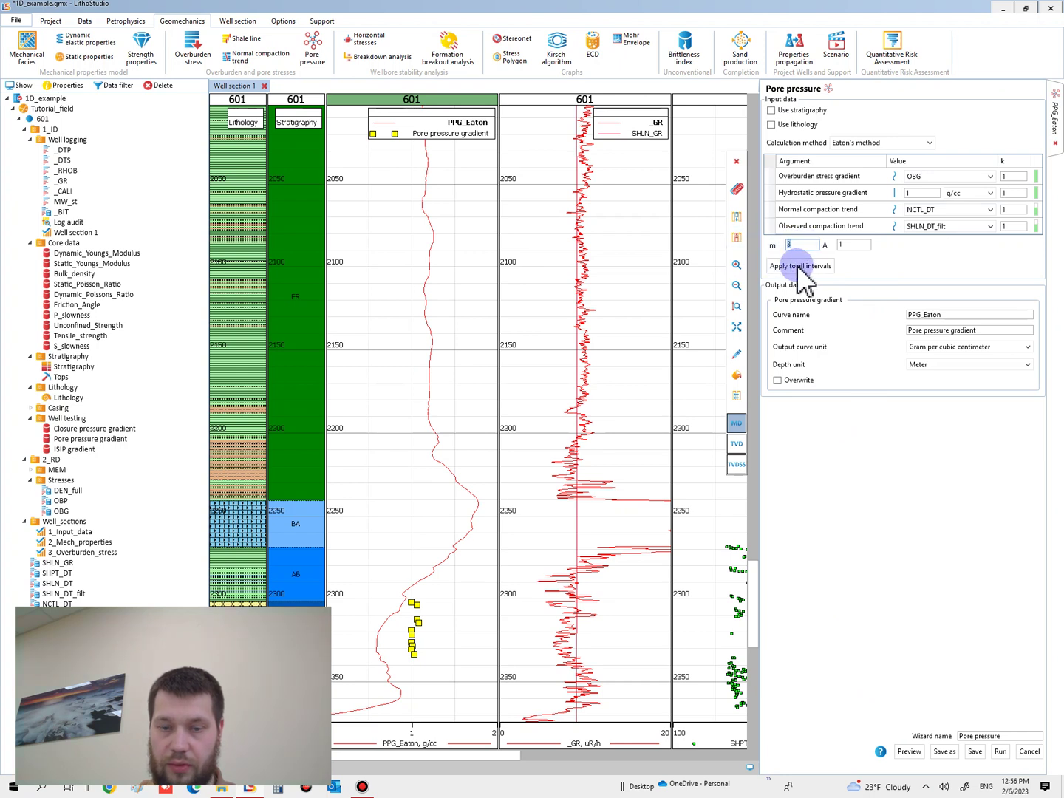
text(1)
click(913, 752)
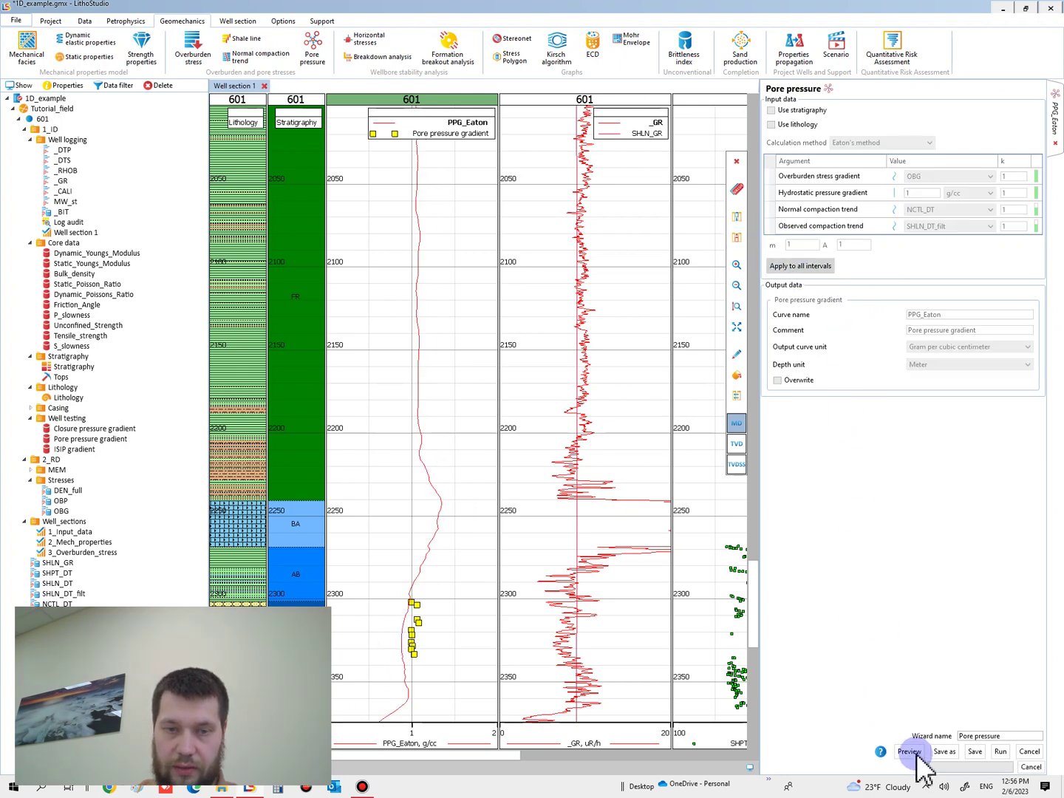
double_click(857, 245)
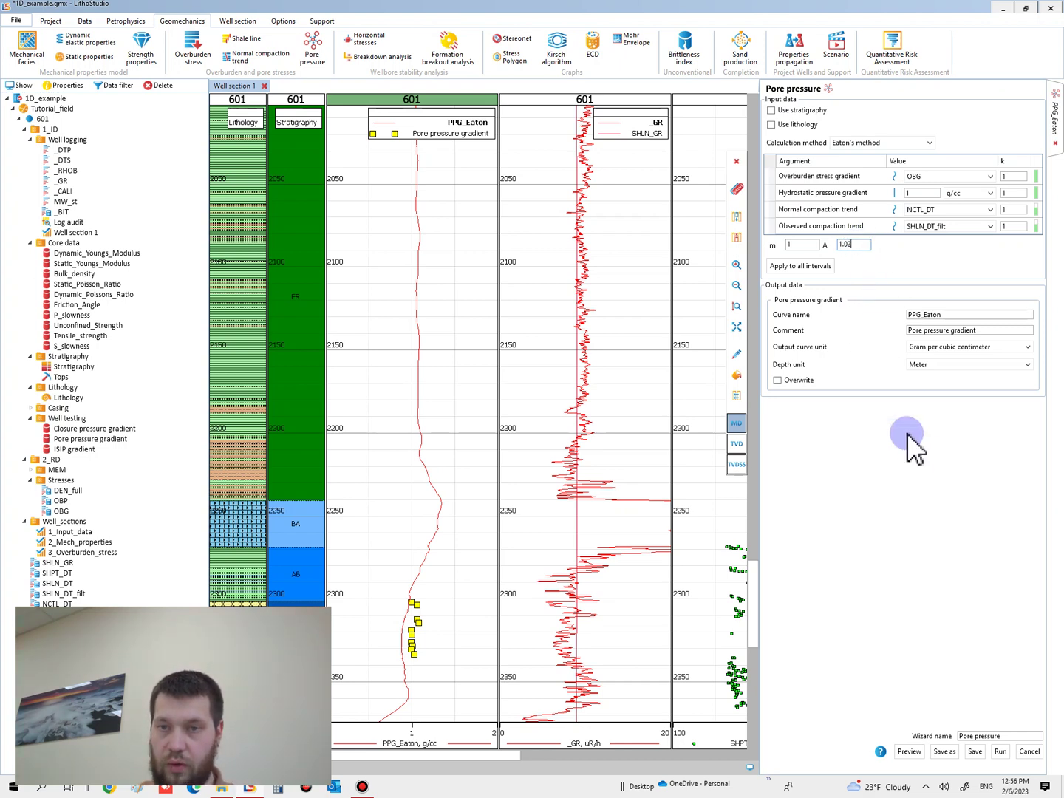
click(909, 752)
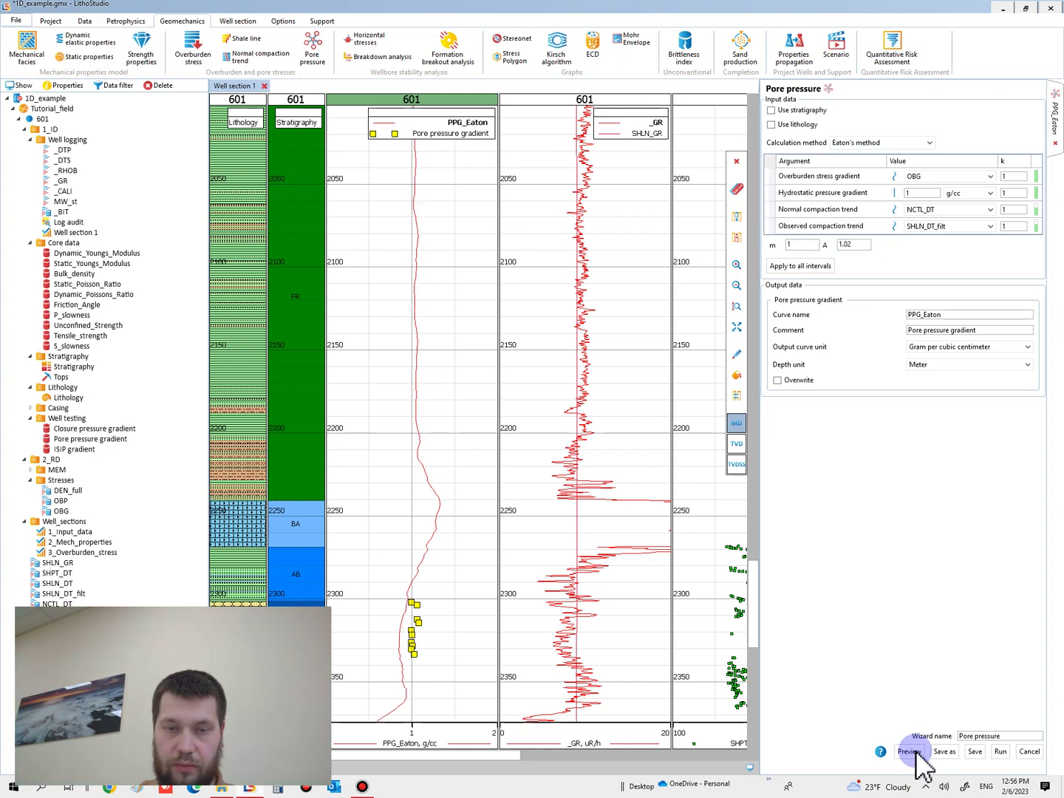
Set A to 0.96, preview and inspect the fit, then rerun the calculation
double_click(848, 244)
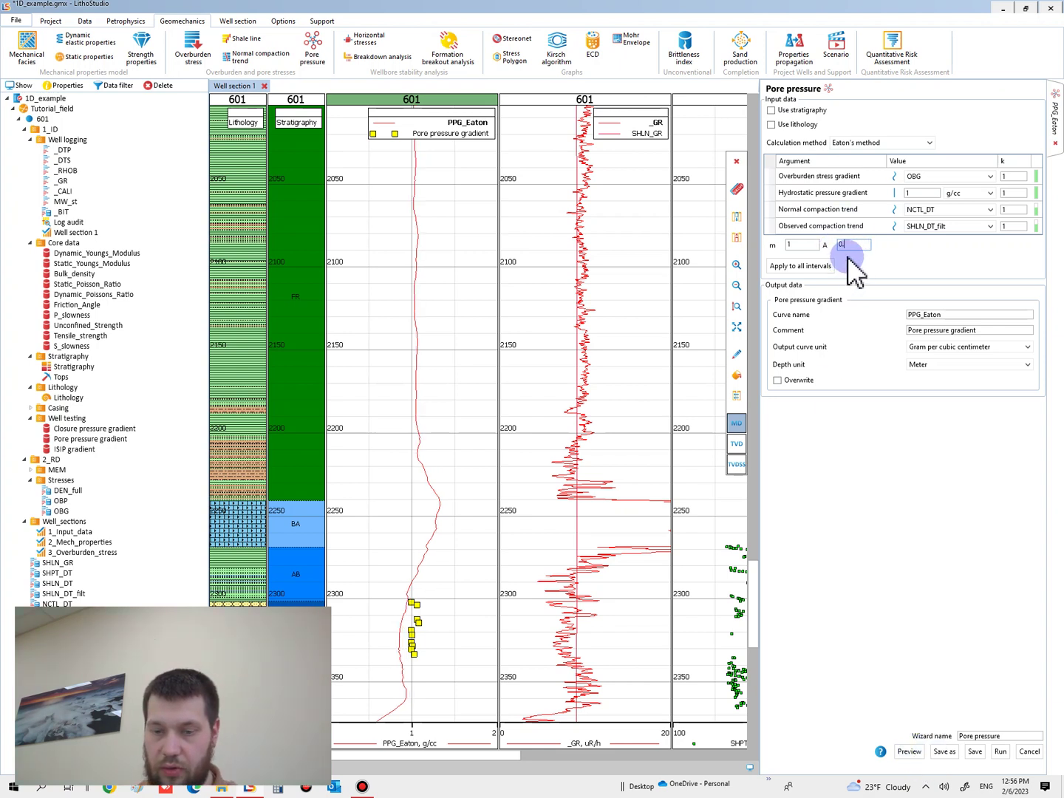
text(0.9)
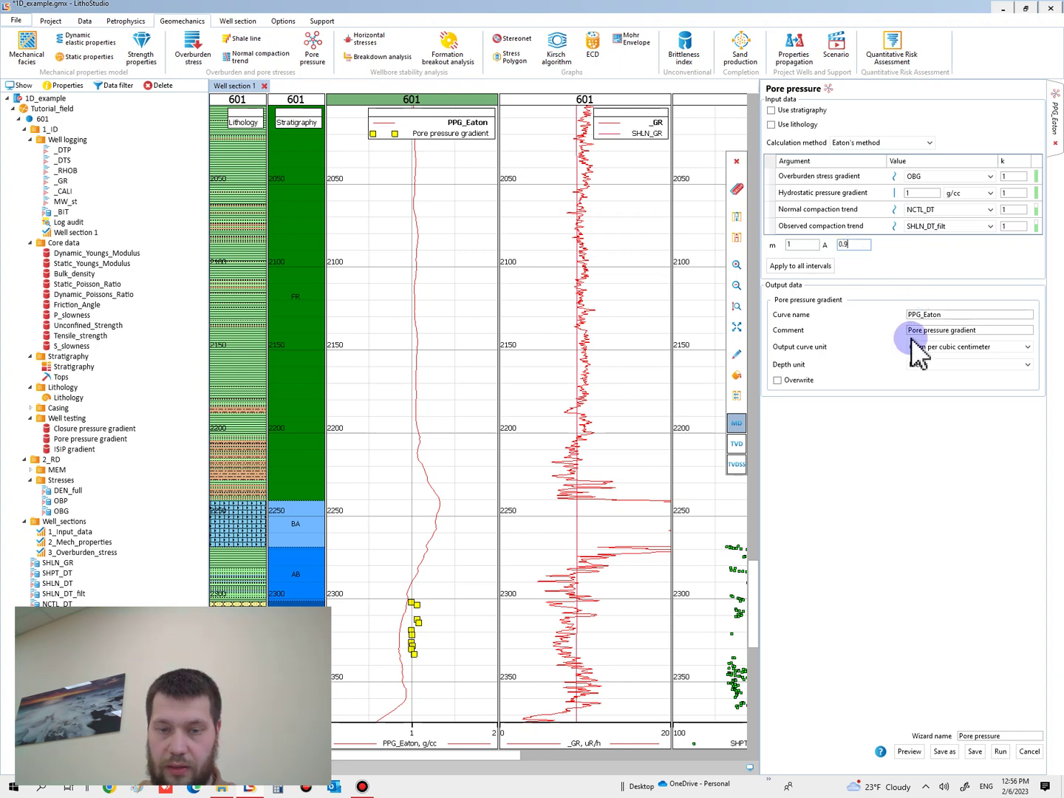
text(6)
click(909, 752)
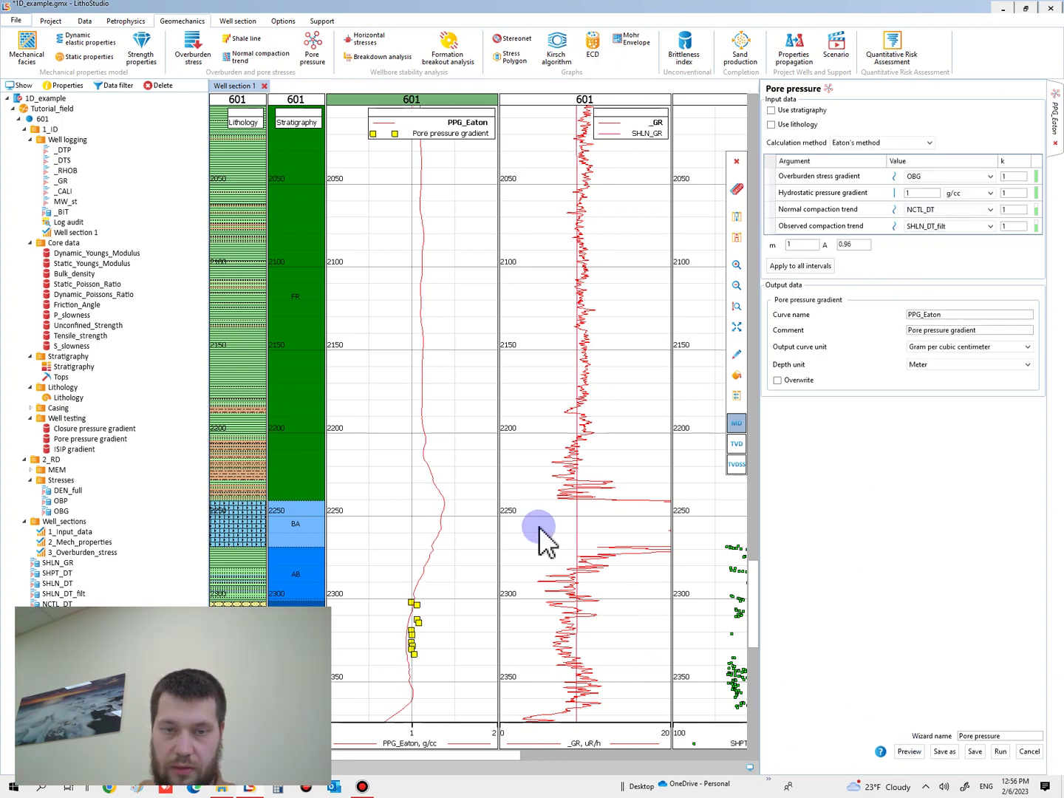
scroll(458, 476, down, 5)
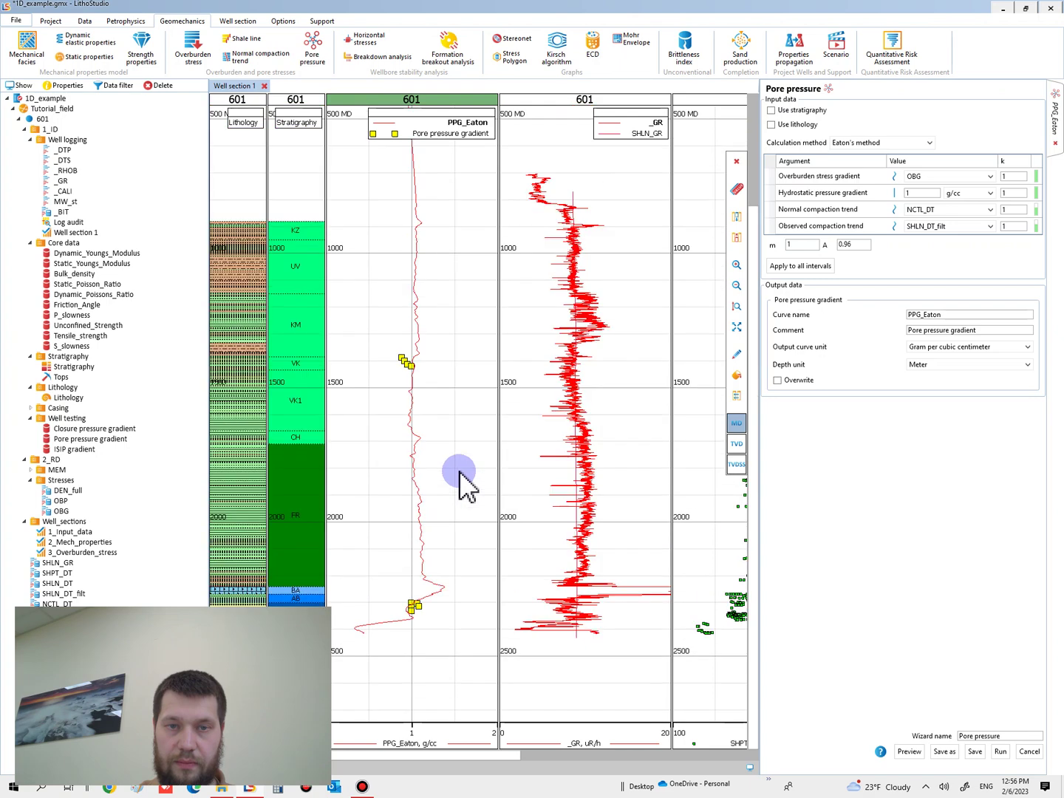
scroll(421, 366, up, 6)
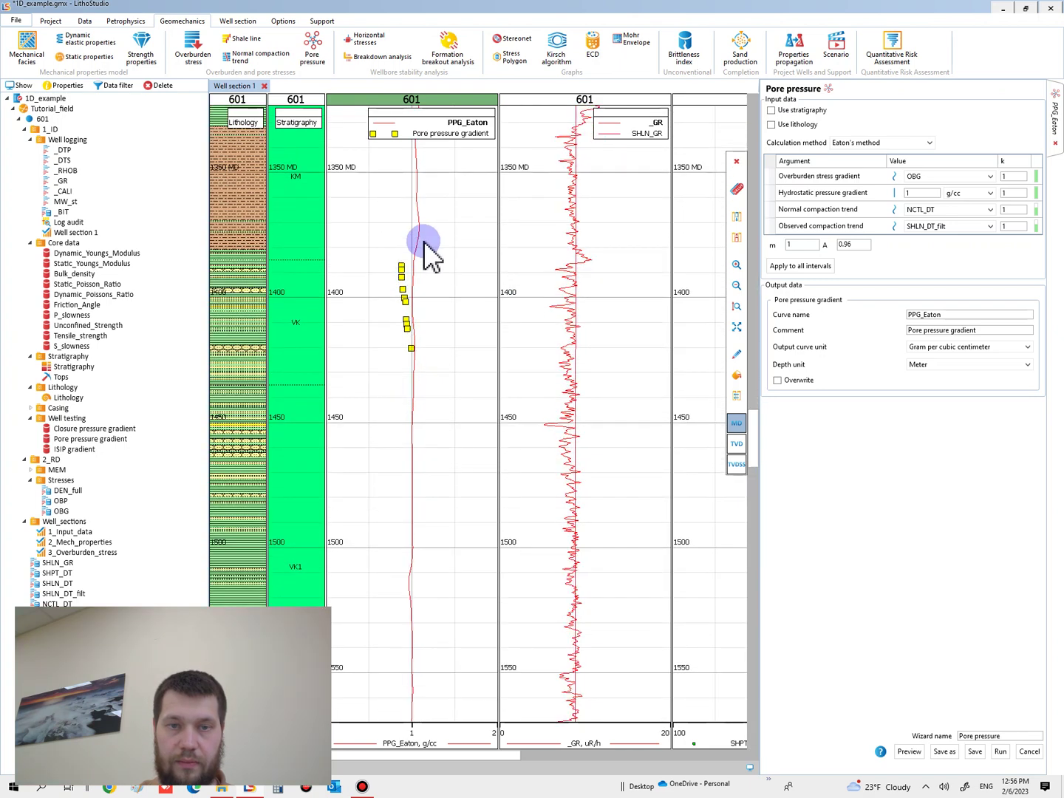
scroll(423, 265, up, 2)
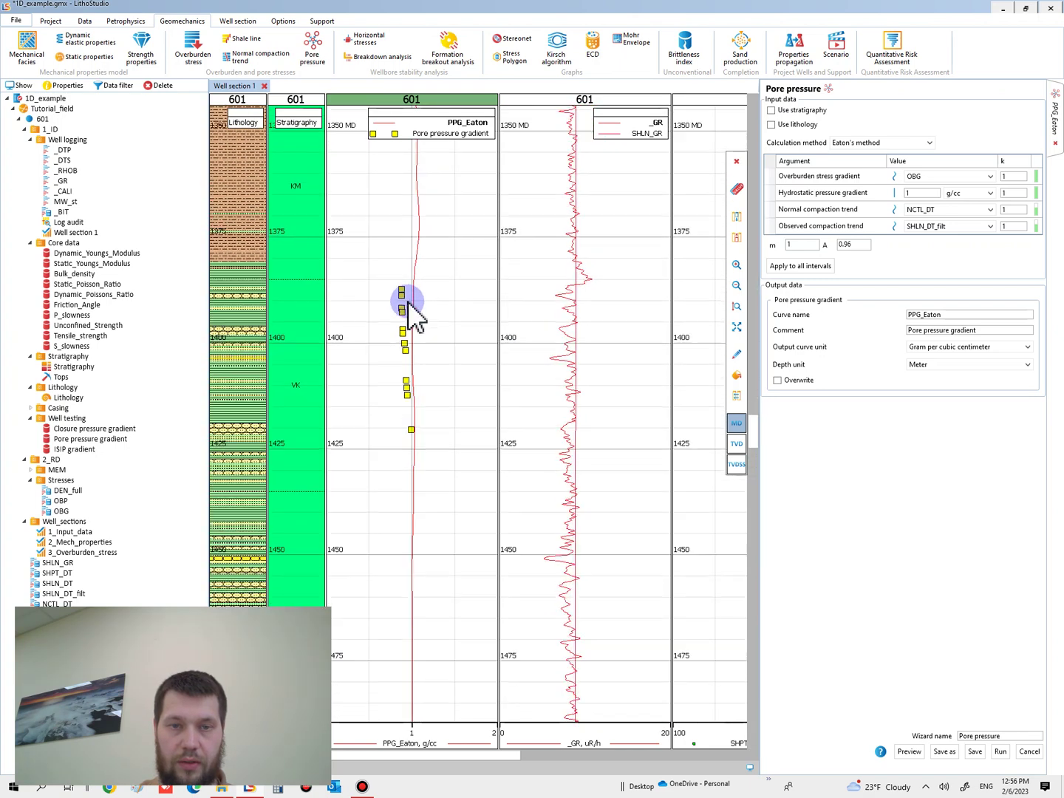
scroll(408, 303, down, 3)
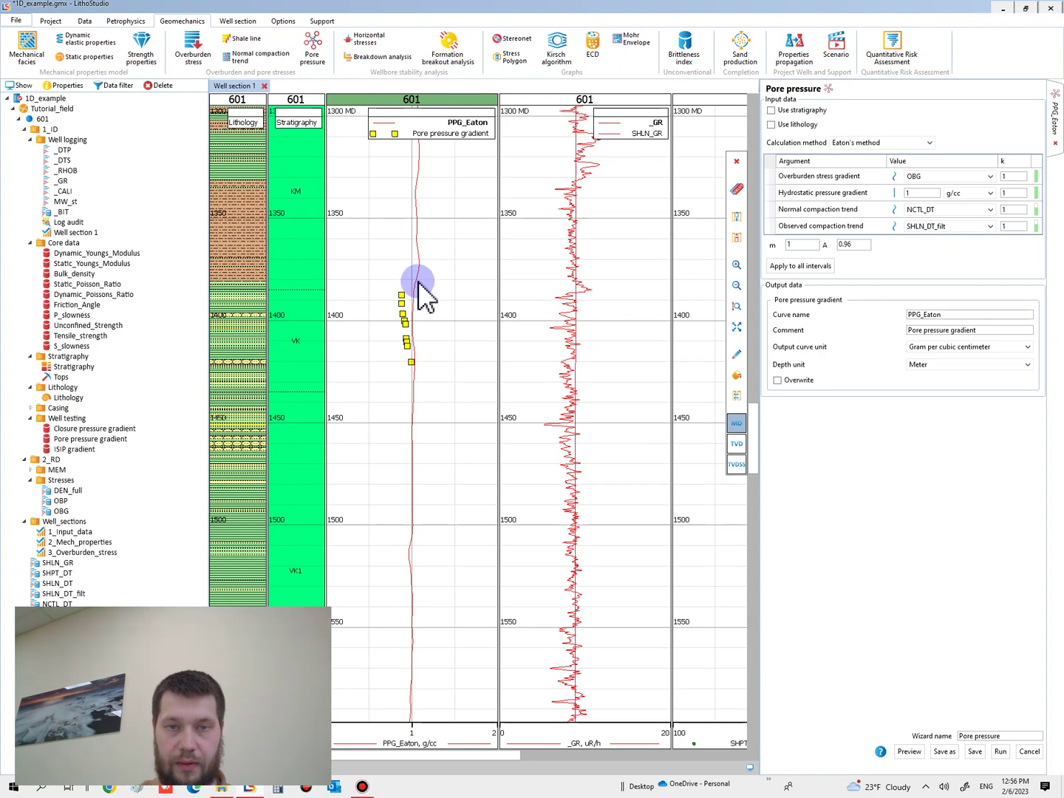
scroll(419, 283, down, 6)
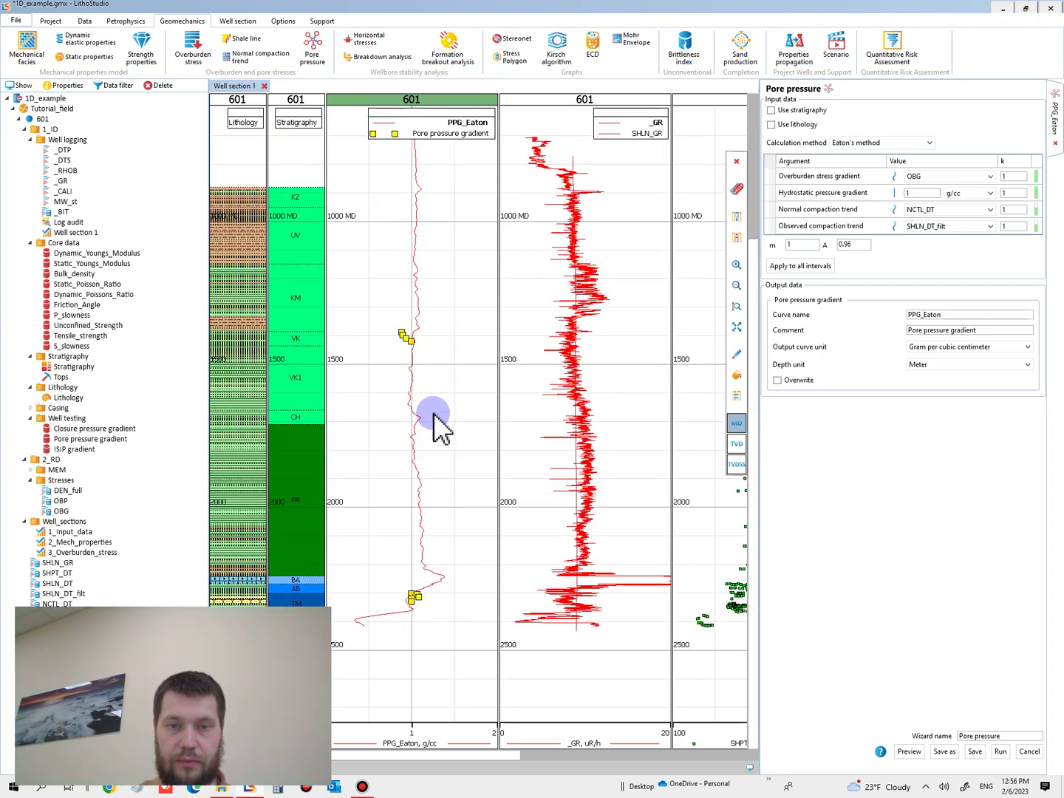
scroll(442, 317, up, 3)
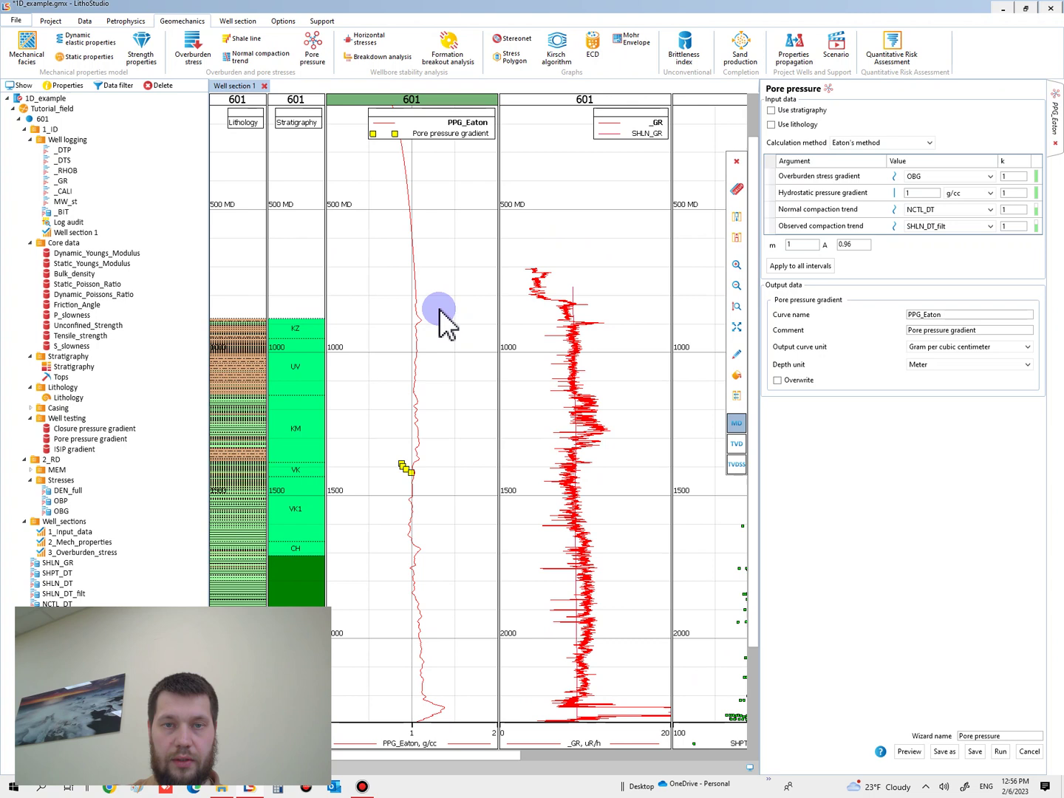
scroll(439, 310, down, 1)
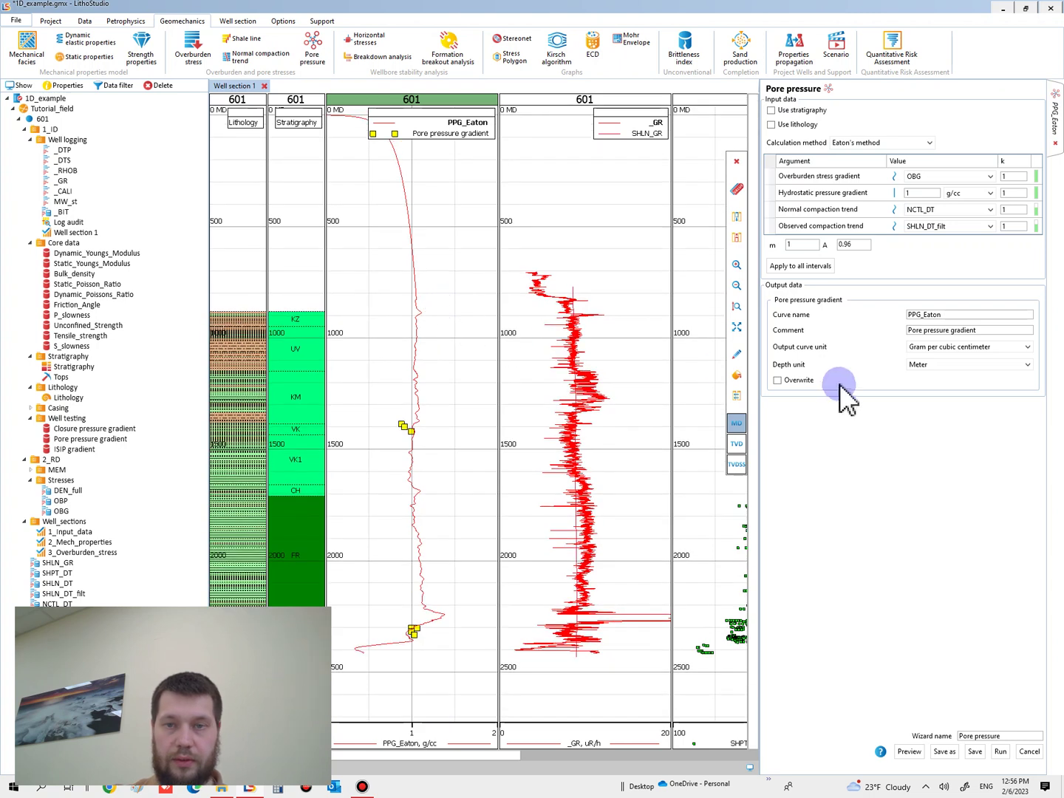
click(1000, 751)
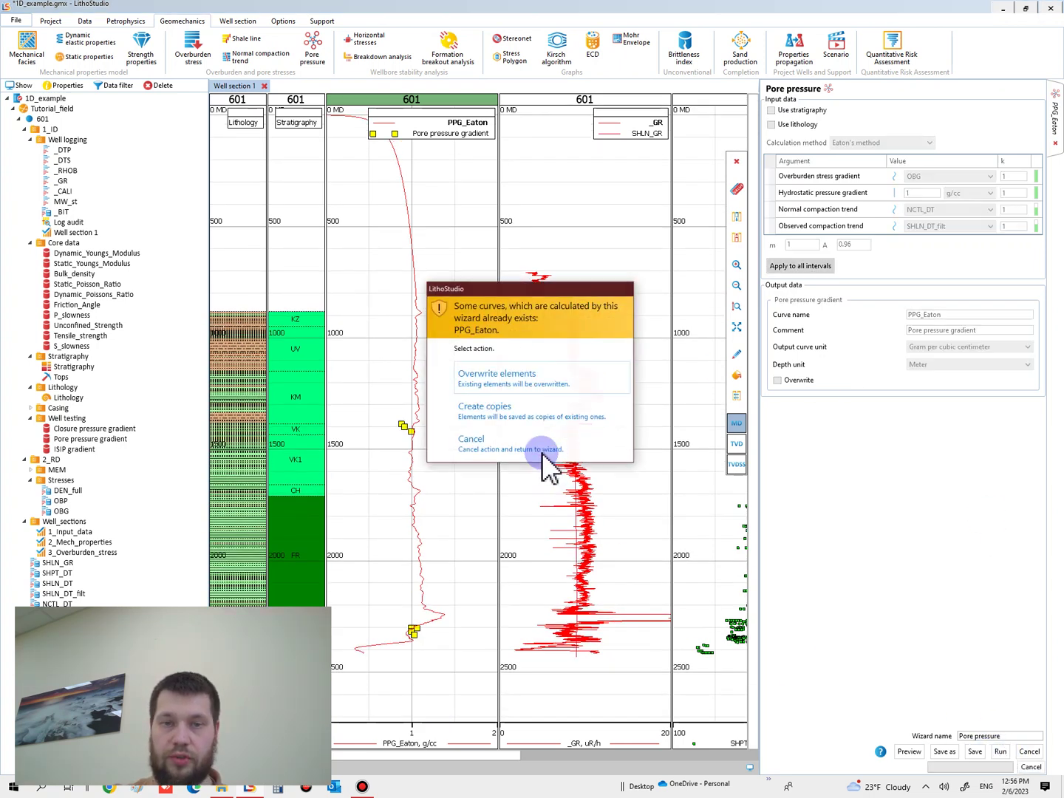
Overwrite PPG_Eaton with the recalculated curve and inspect it against the measured points near 2300 m
click(503, 384)
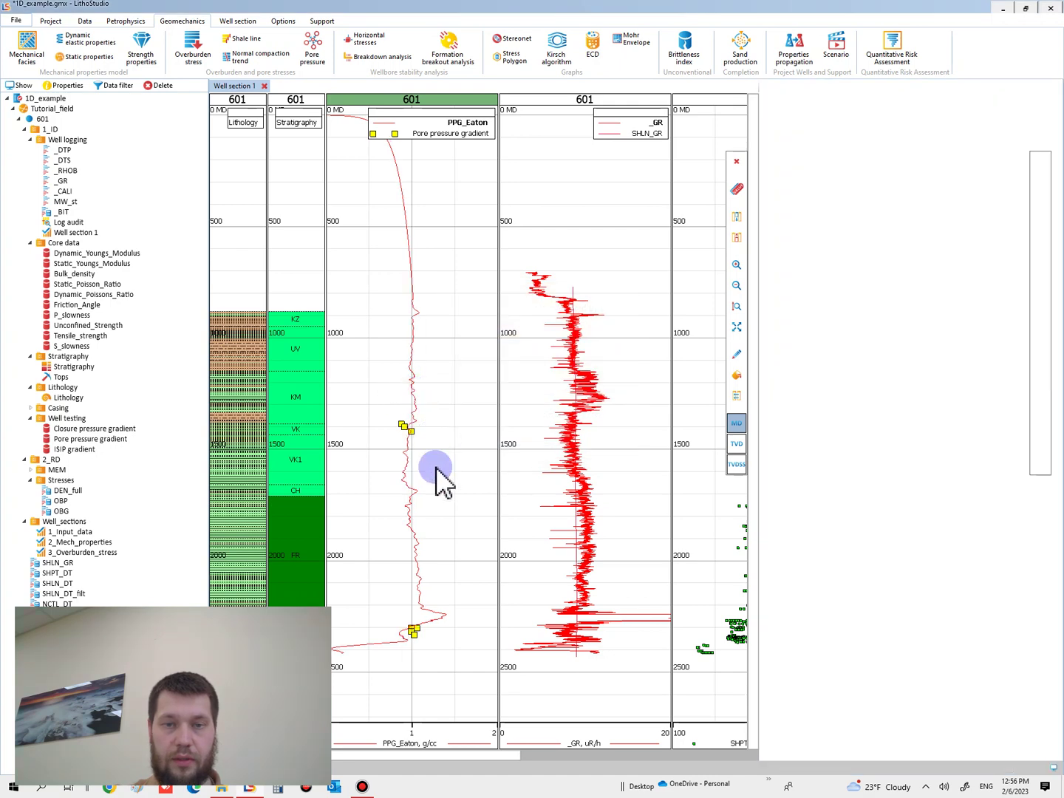
scroll(444, 586, up, 2)
scroll(453, 325, up, 3)
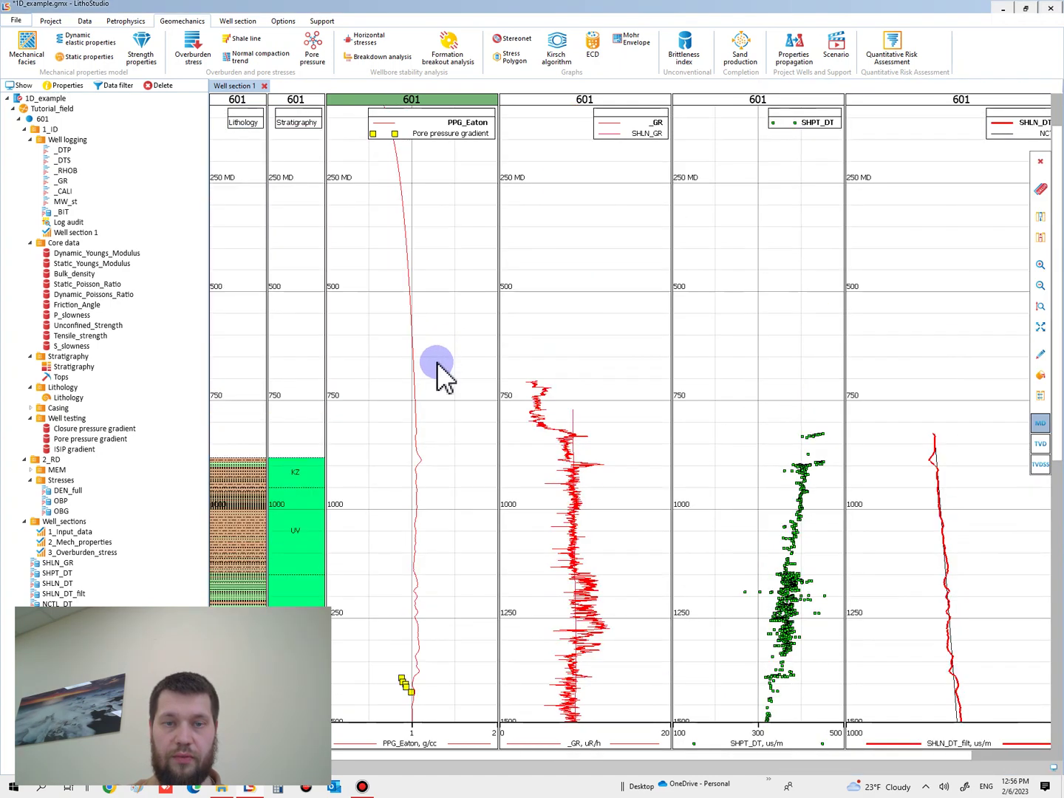
scroll(425, 563, down, 6)
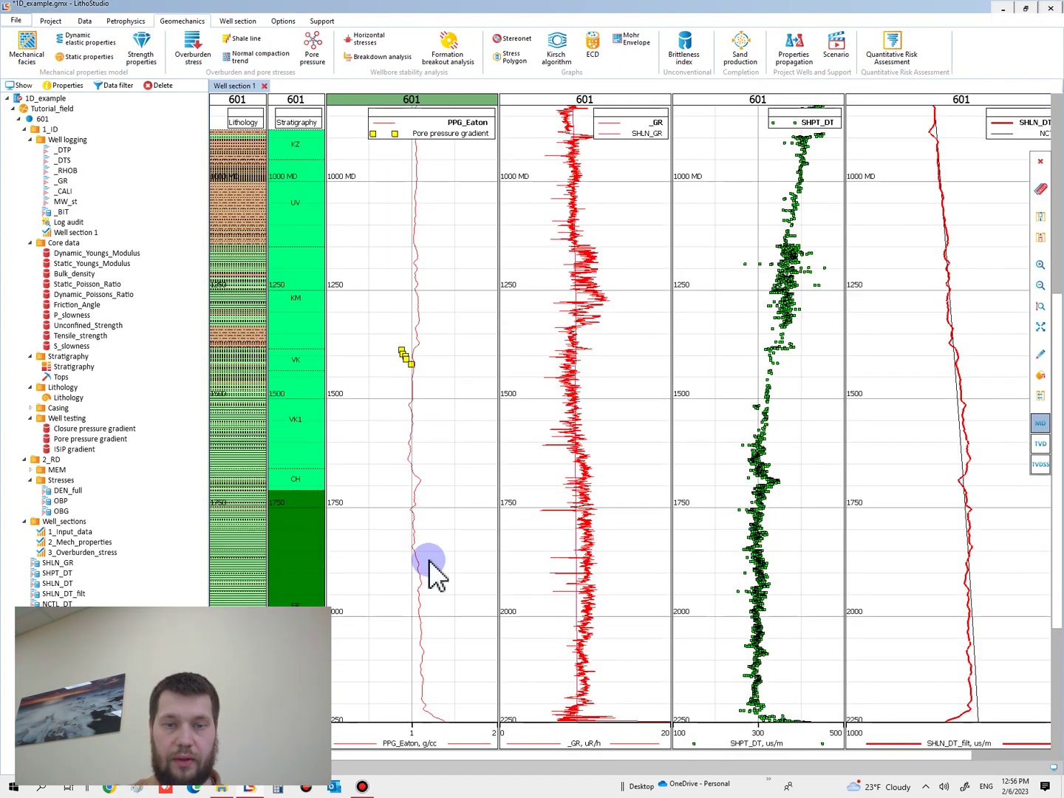
scroll(435, 333, up, 3)
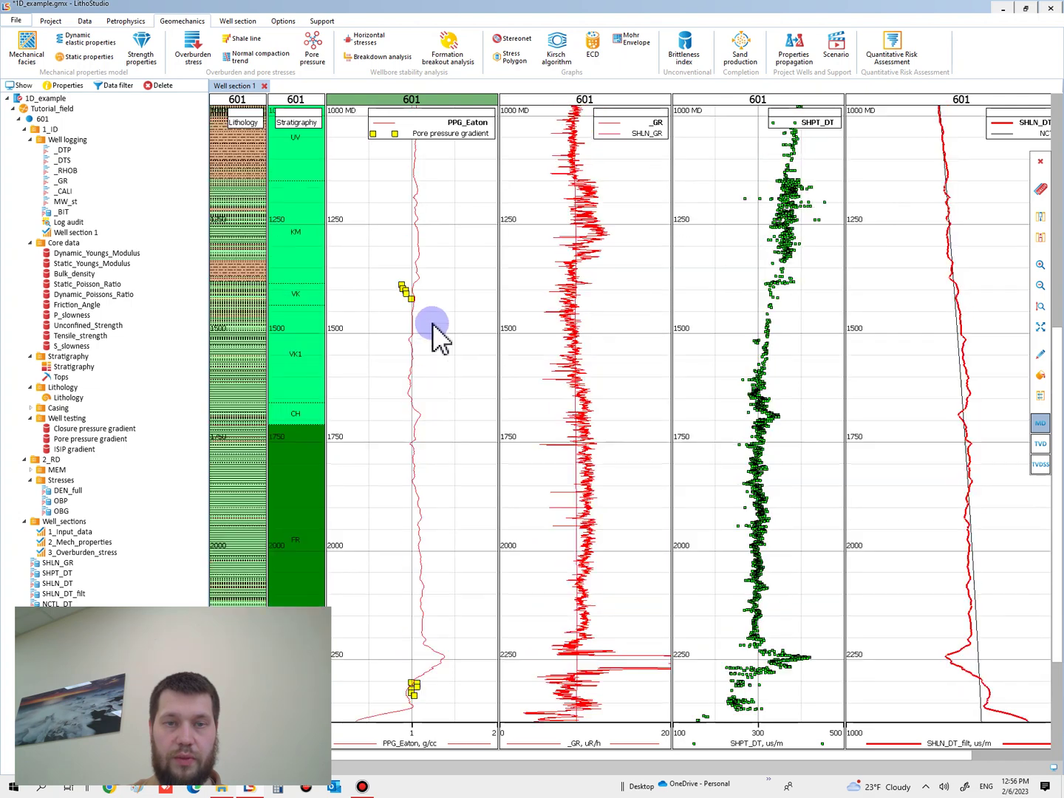
scroll(418, 295, up, 2)
scroll(413, 289, up, 2)
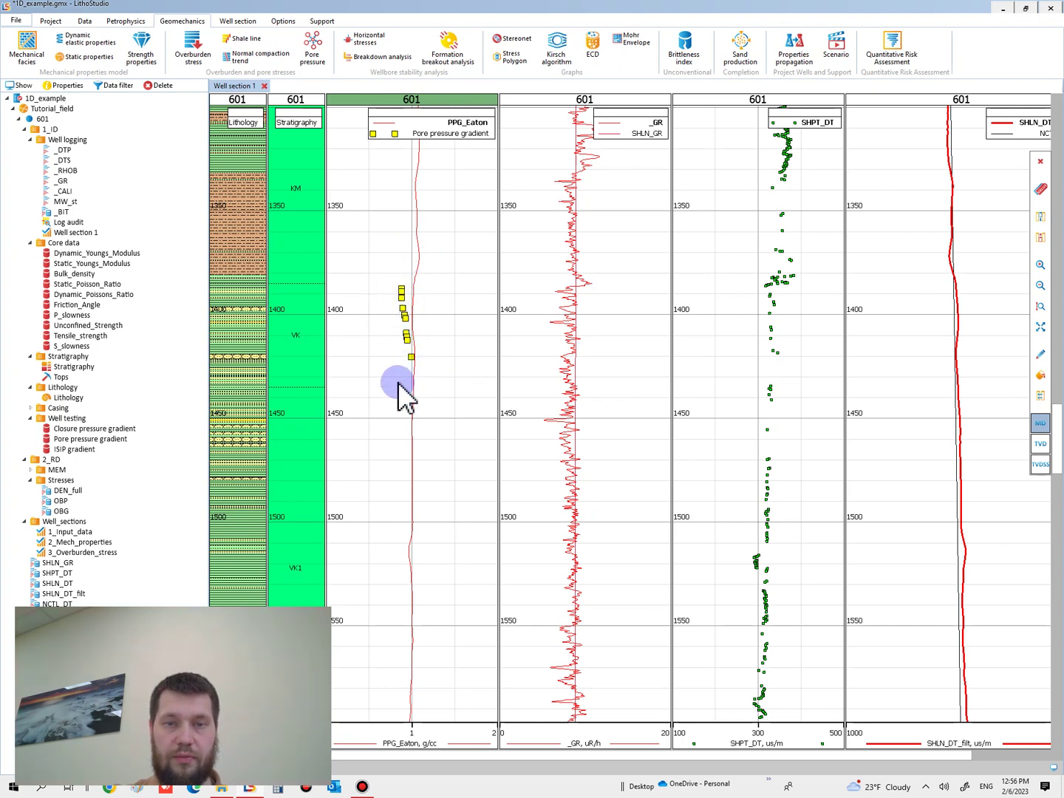
ctrl+scroll(384, 444, down, 3)
scroll(399, 606, down, 5)
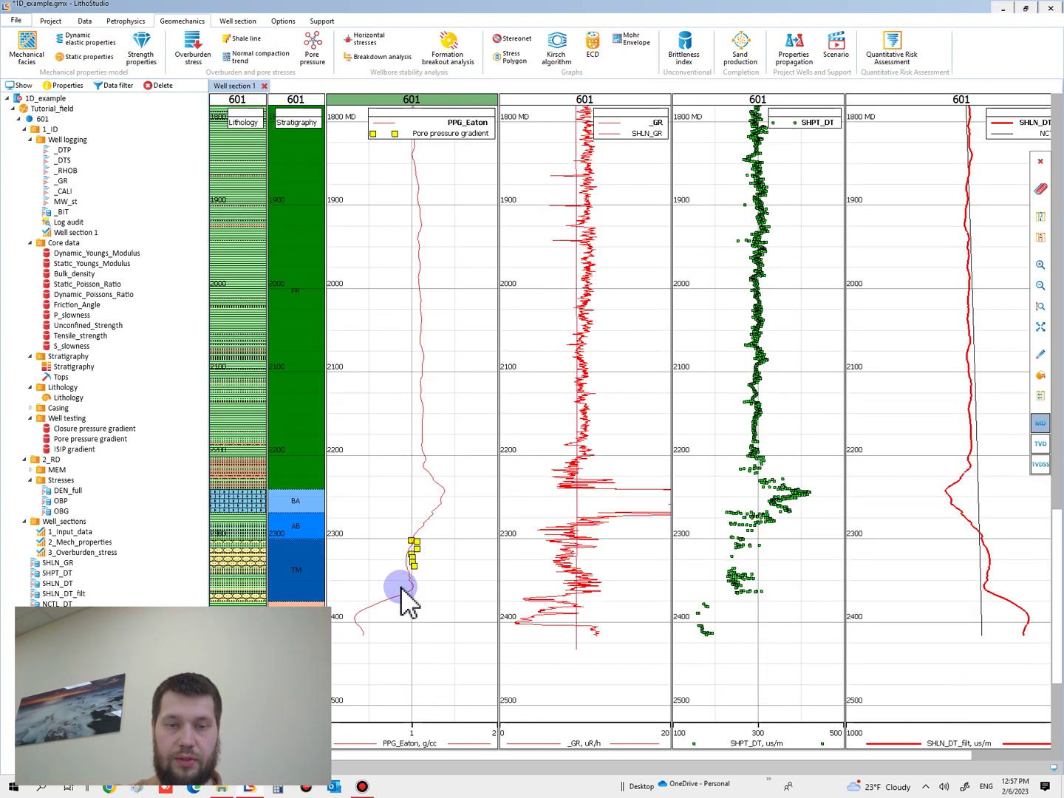
ctrl+scroll(414, 551, up, 3)
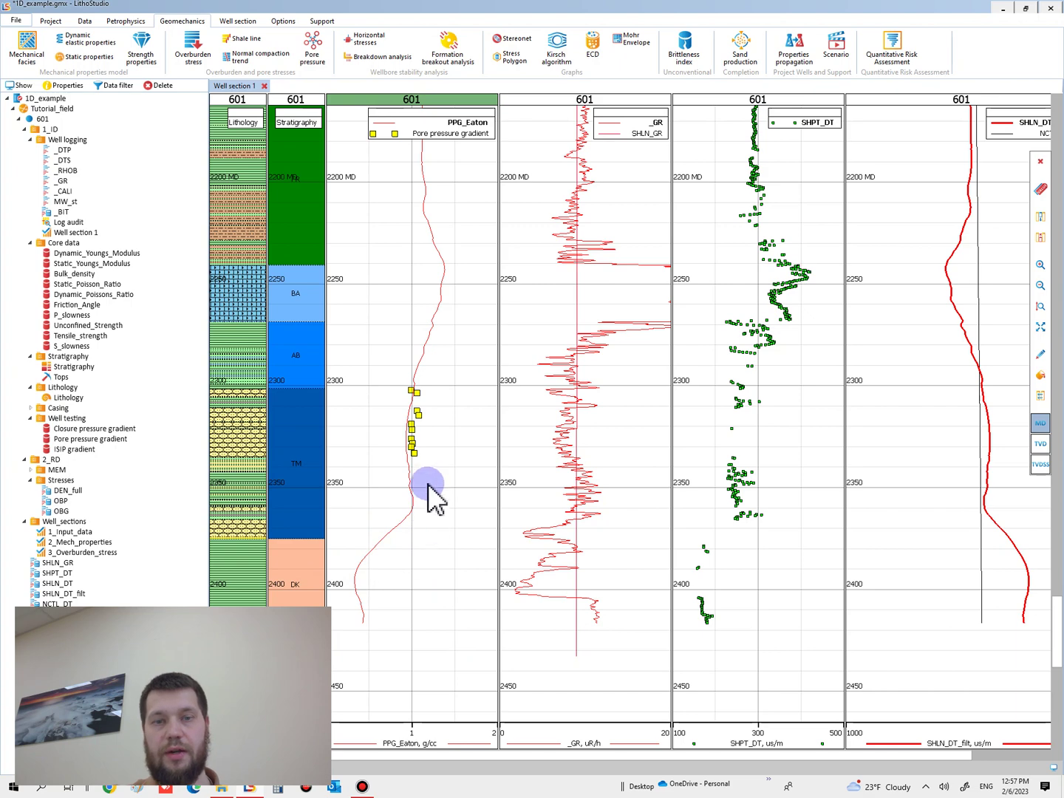
scroll(427, 521, down, 5)
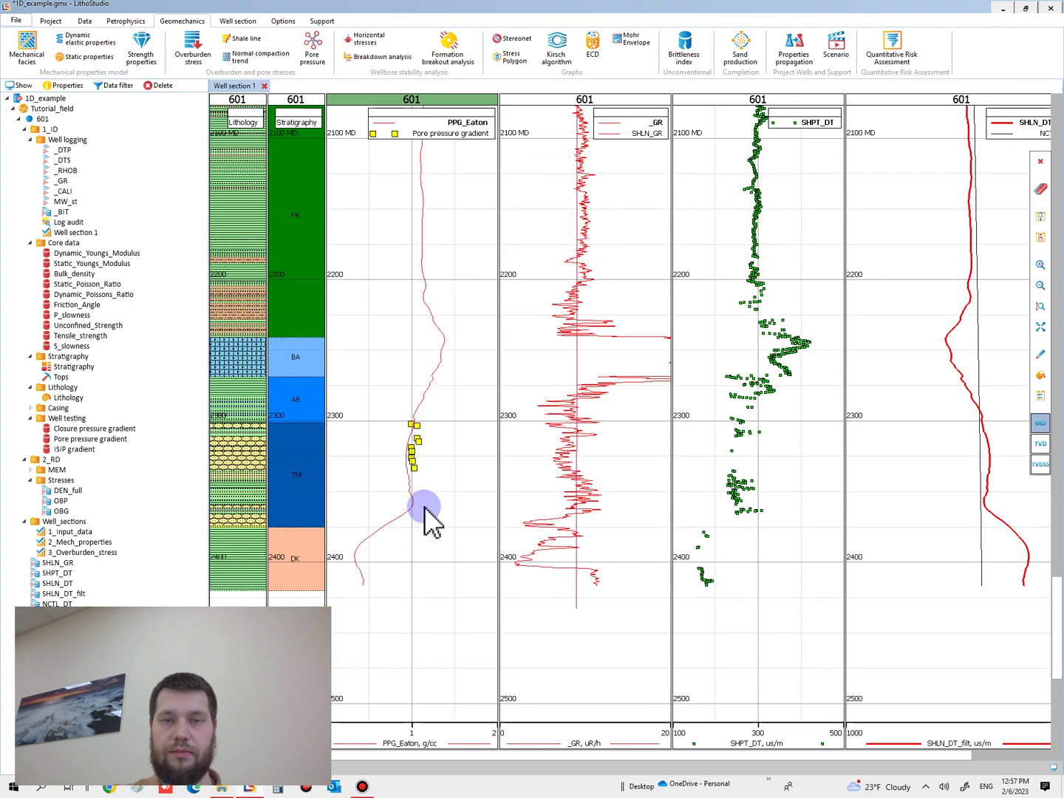
scroll(427, 521, down, 1)
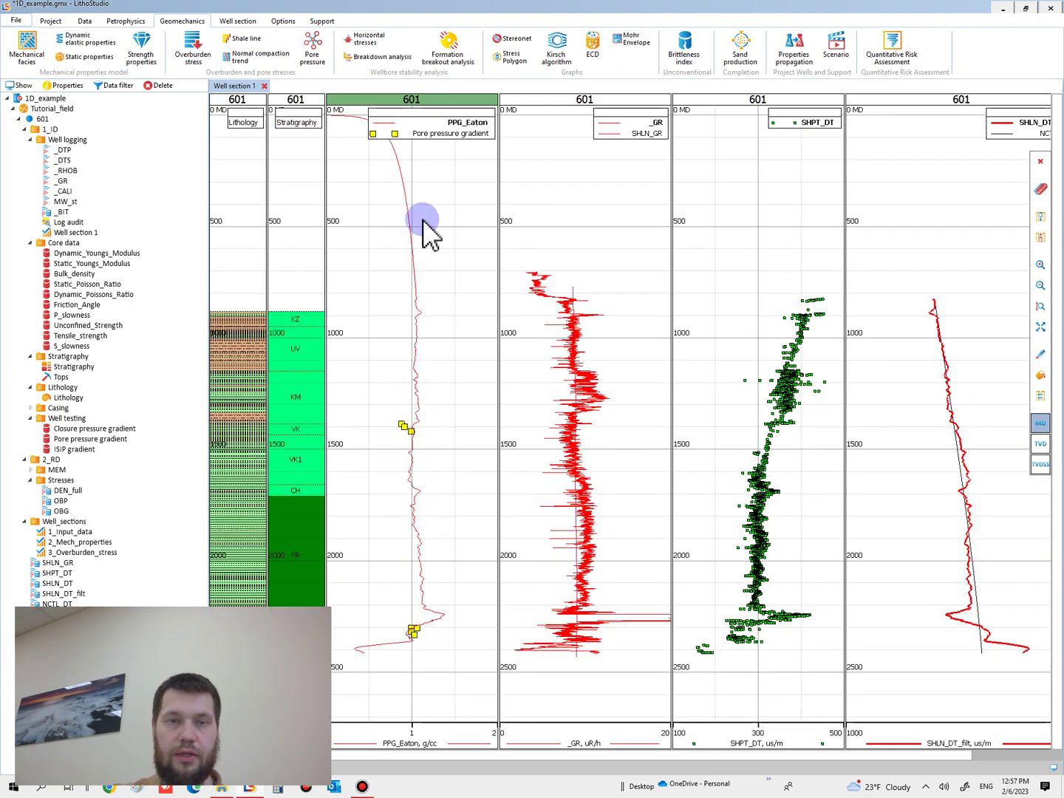
Start drawing a new curve by hand in the PPG track from the well section's context menu
right_click(438, 189)
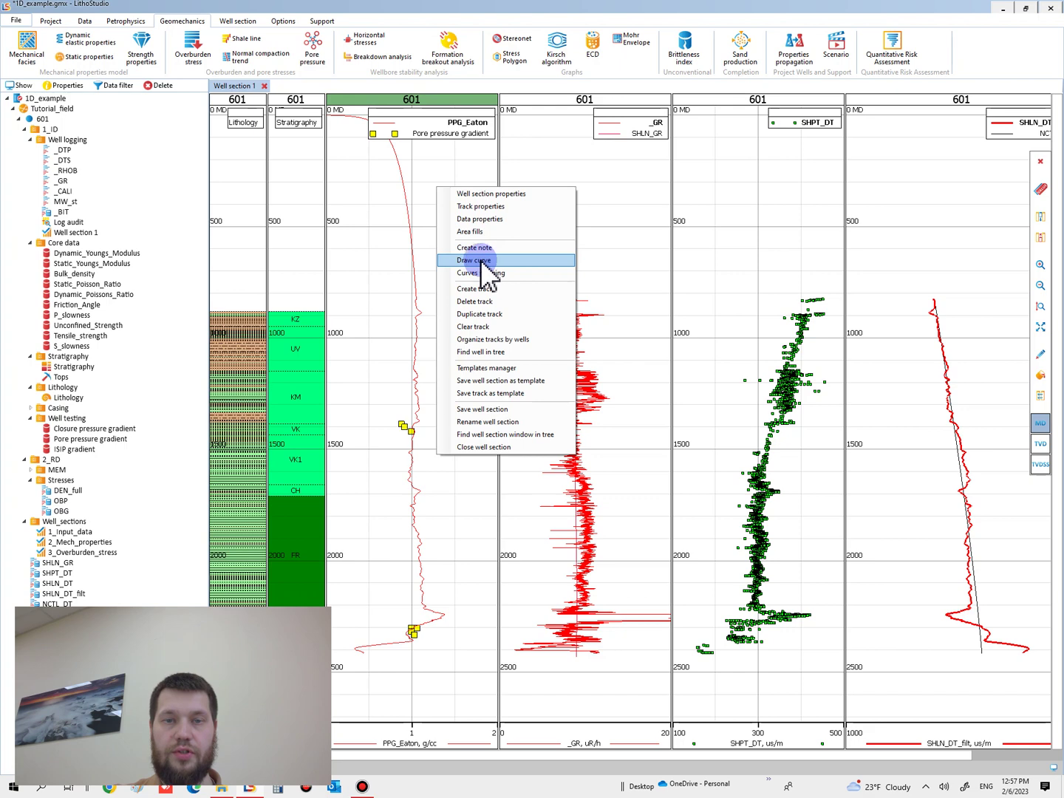
click(479, 260)
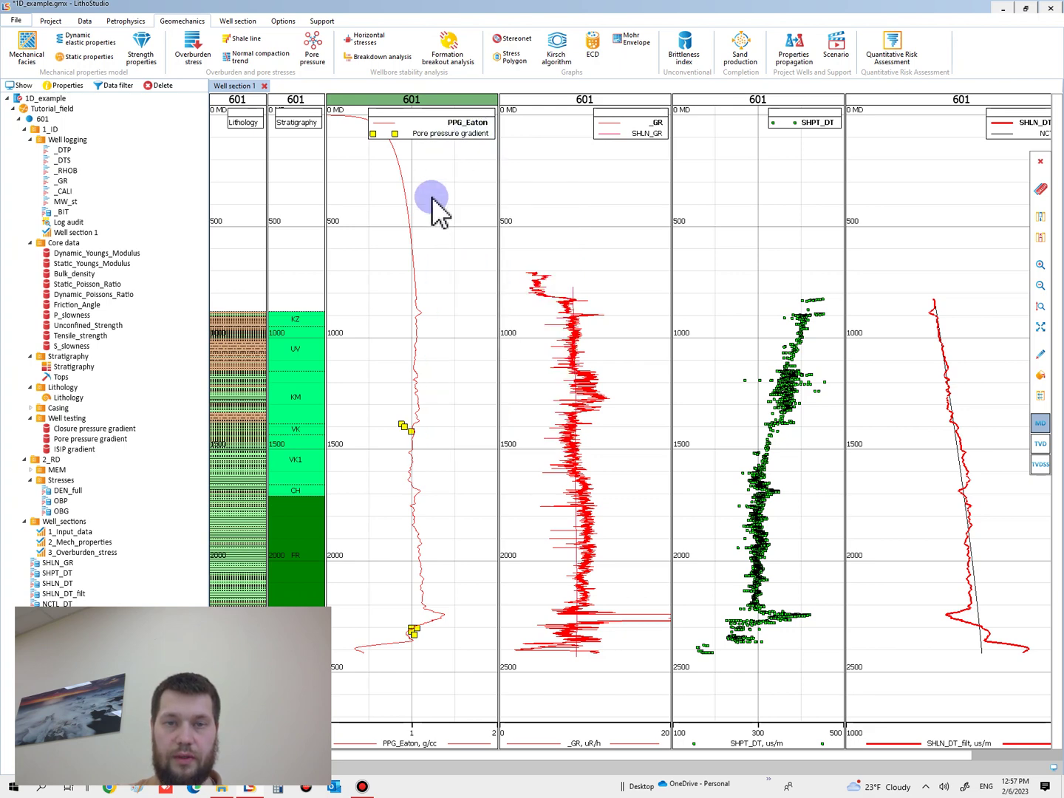
click(435, 209)
drag(487, 219, 595, 198)
scroll(439, 190, down, 2)
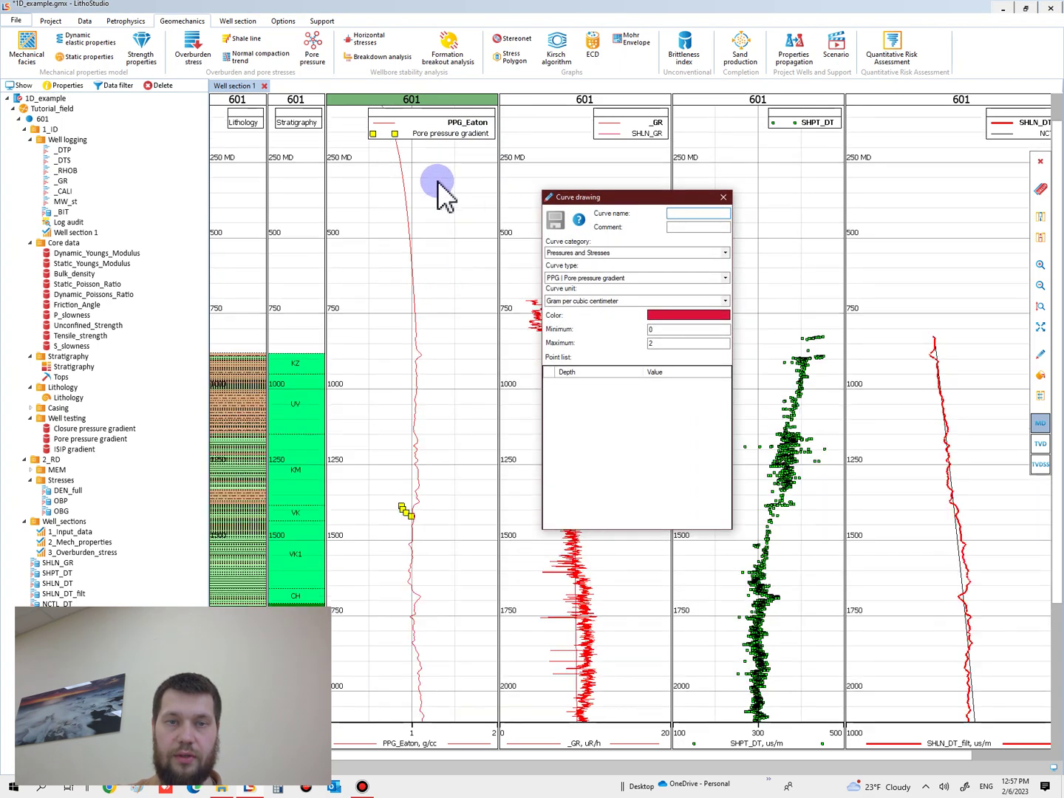
Place curve points from depth 162.589 (value 1) down to about 1505
click(412, 151)
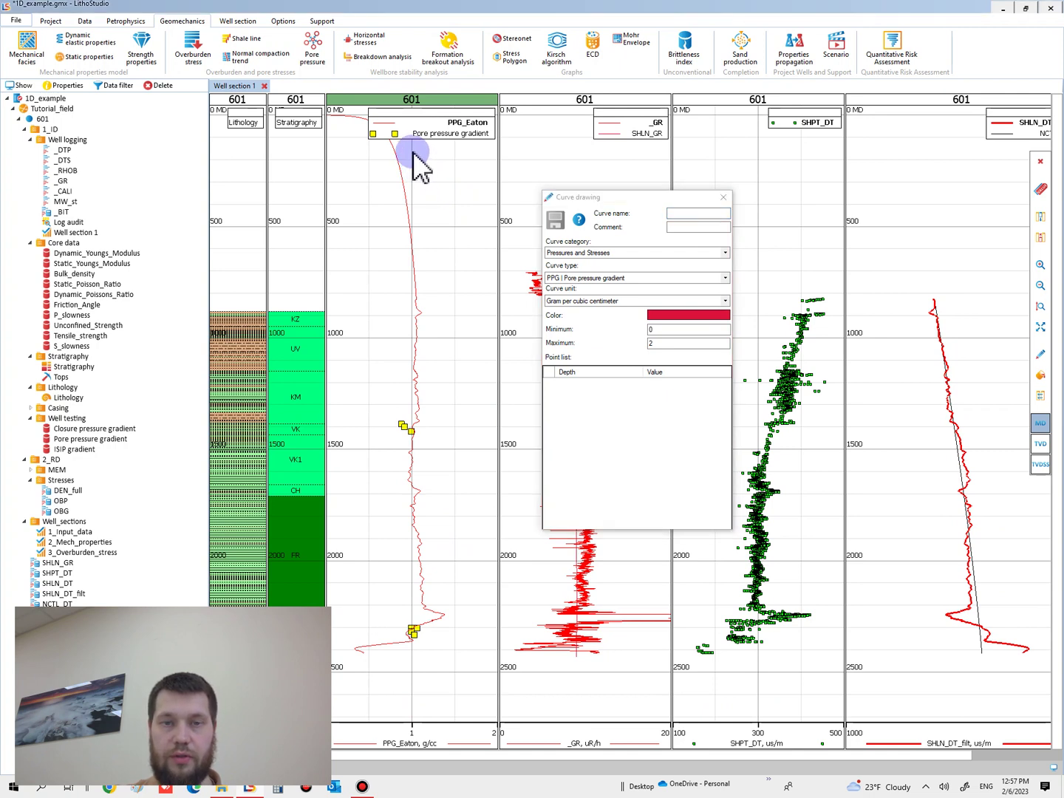
click(411, 225)
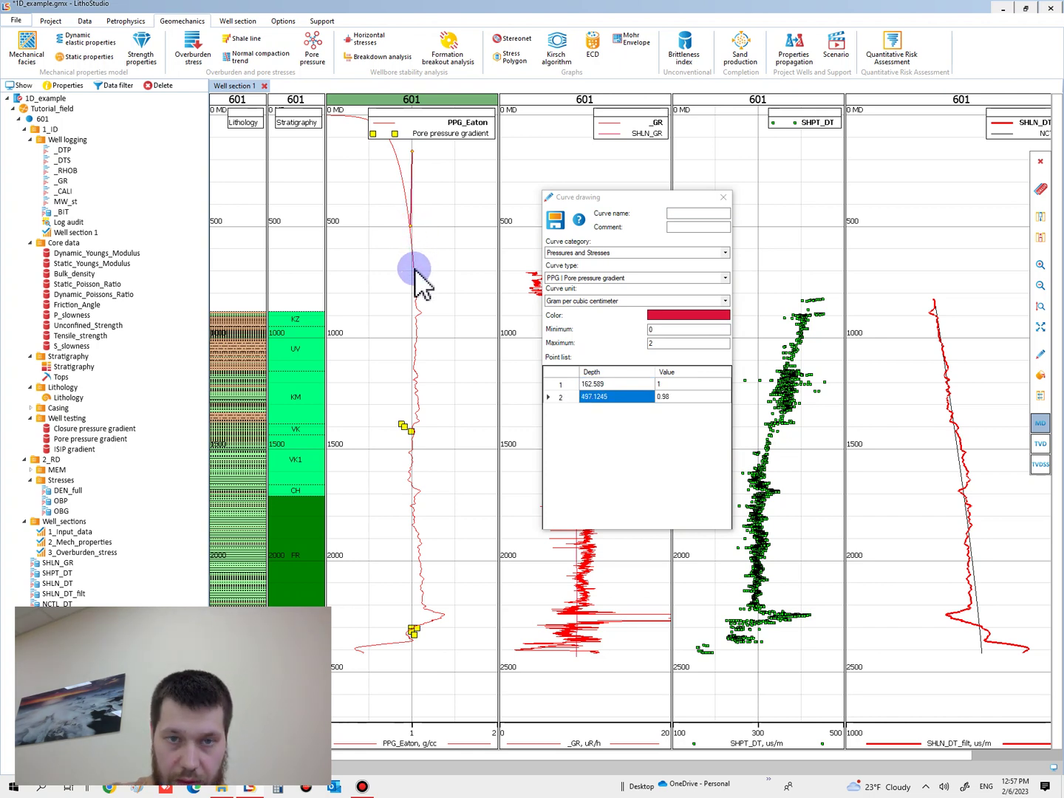
click(414, 266)
click(416, 310)
click(416, 343)
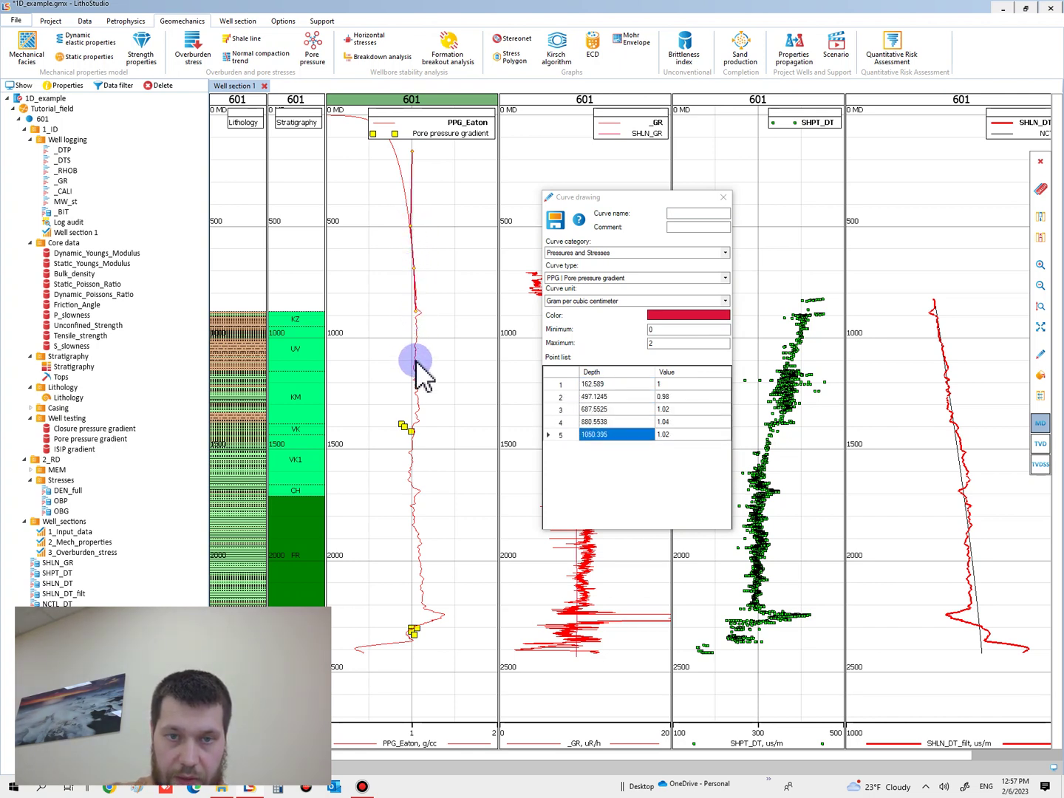
click(416, 379)
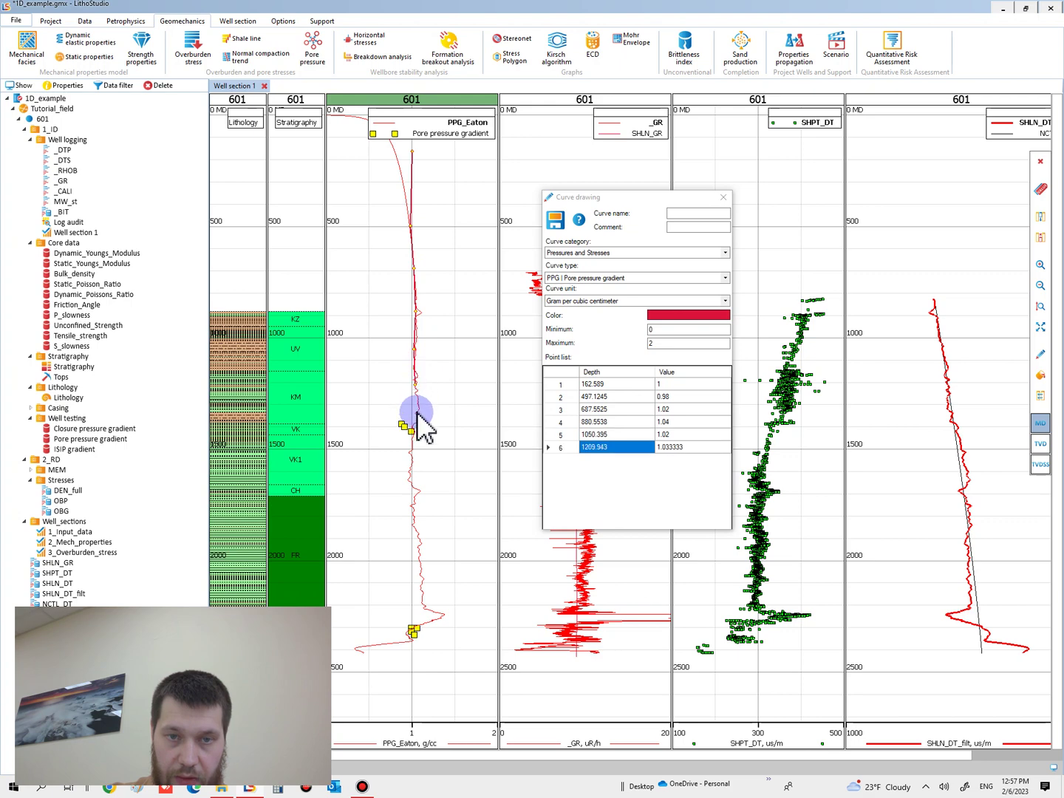
click(416, 404)
scroll(415, 417, up, 3)
click(416, 410)
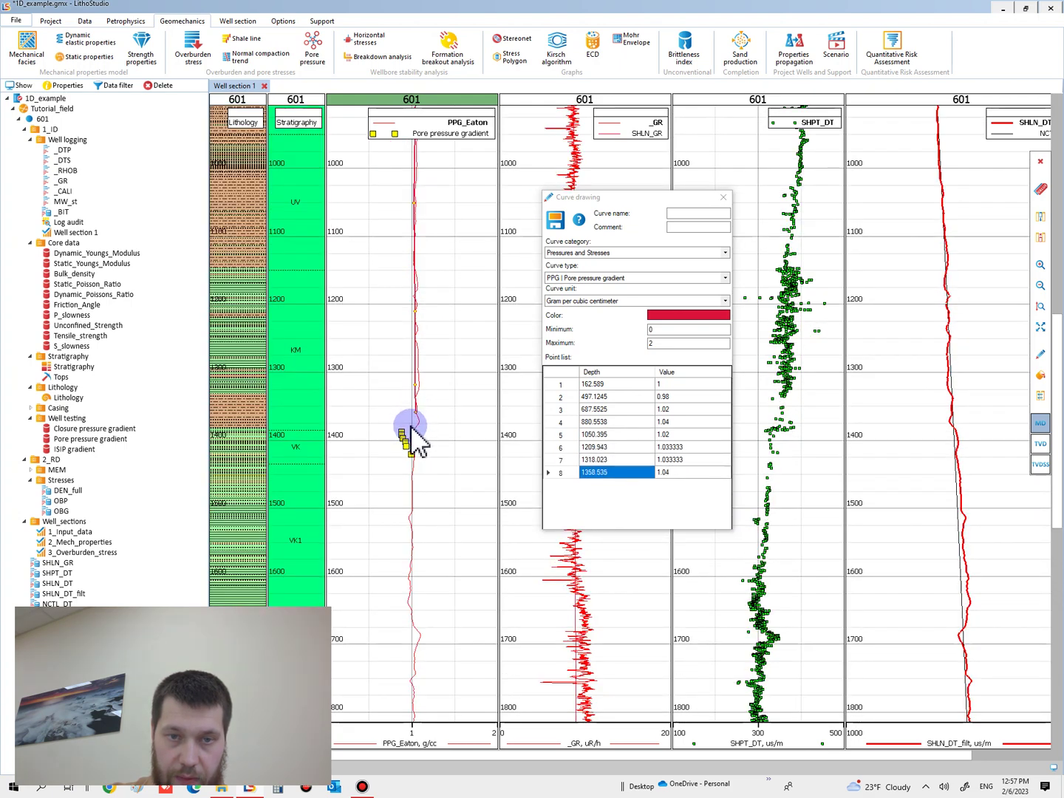
click(410, 422)
click(406, 431)
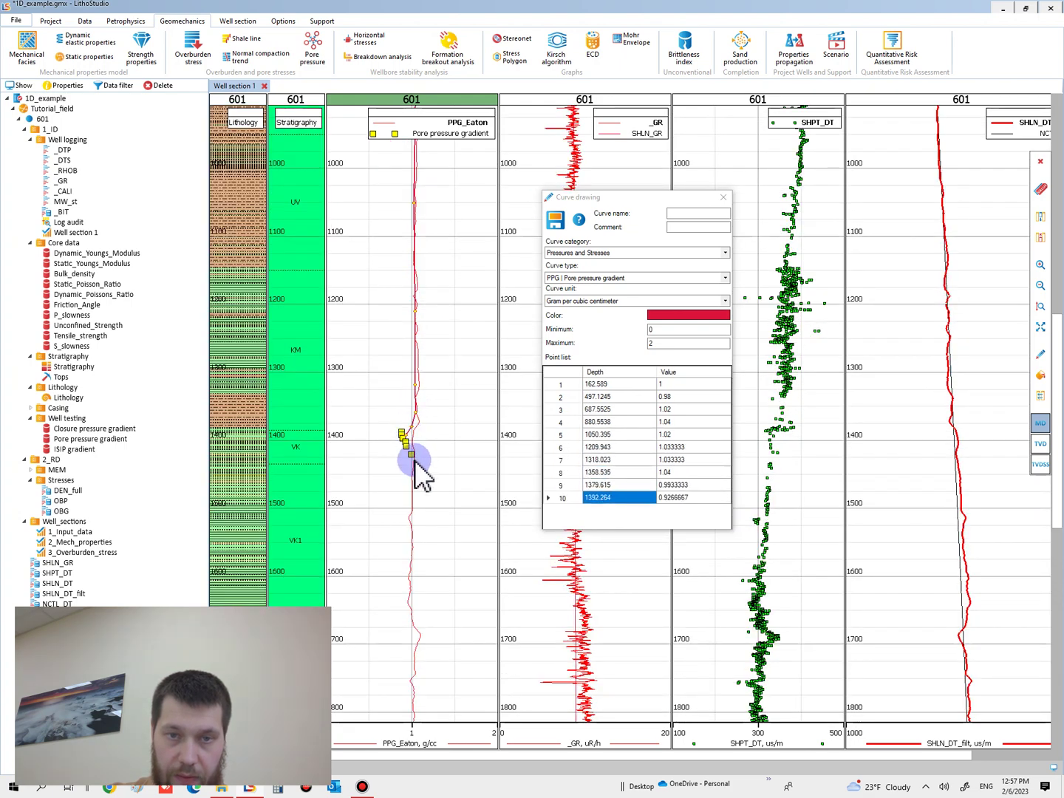
click(412, 454)
click(411, 506)
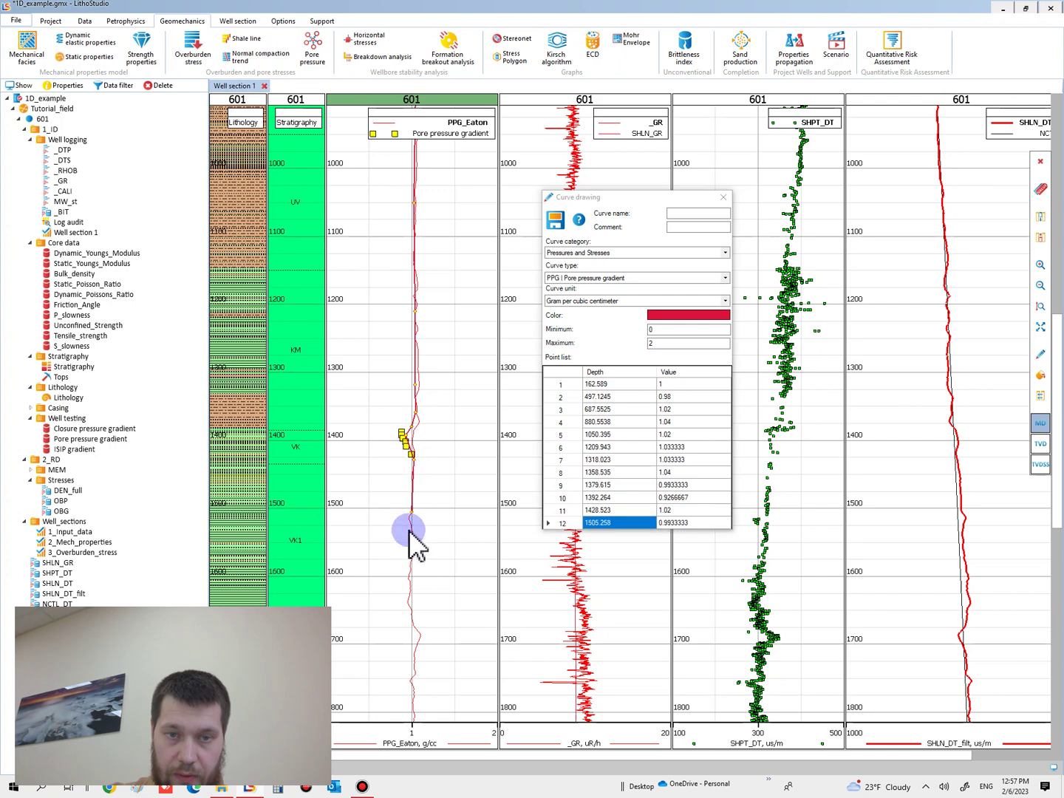
Continue the curve from about 1639 through the pressure peak near 2248 down to about 2420
scroll(412, 473, down, 3)
click(412, 428)
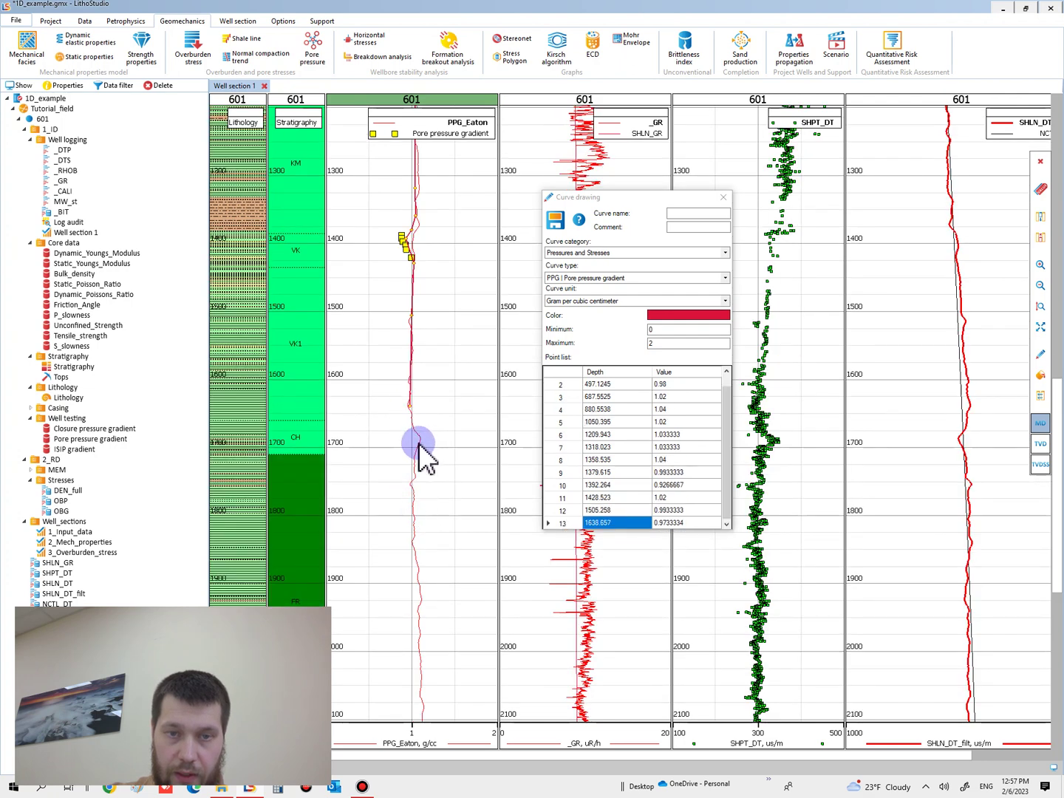
click(417, 441)
scroll(417, 473, down, 3)
click(412, 294)
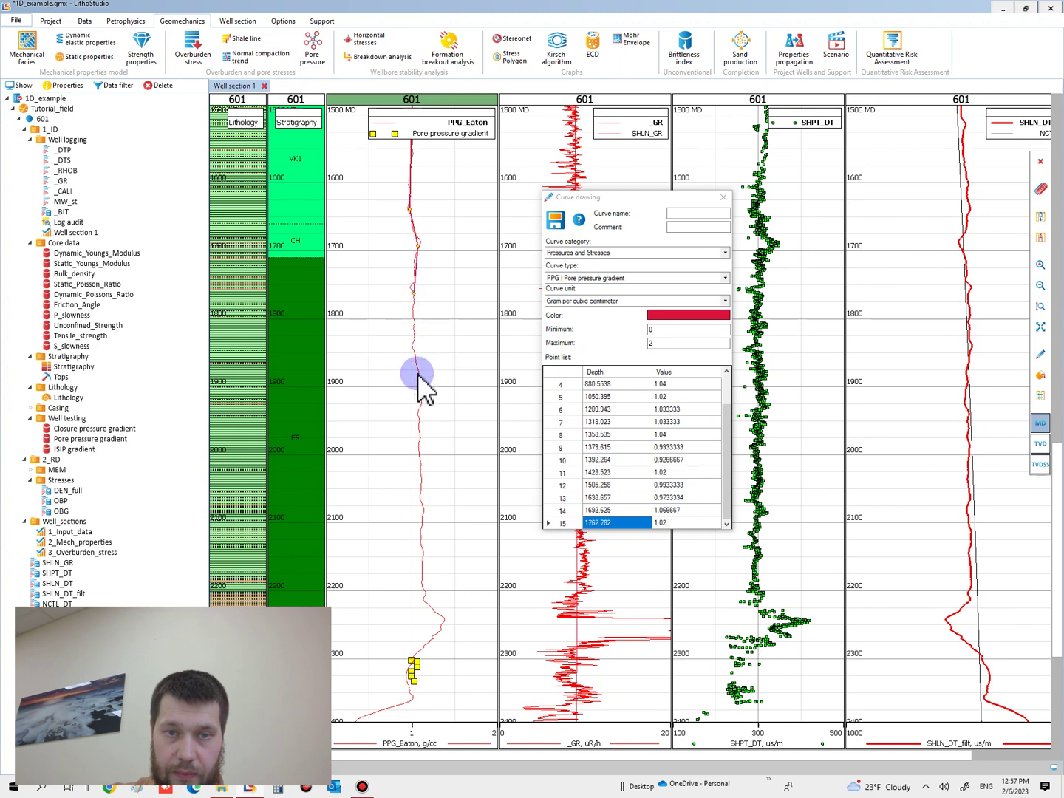
click(418, 367)
click(422, 504)
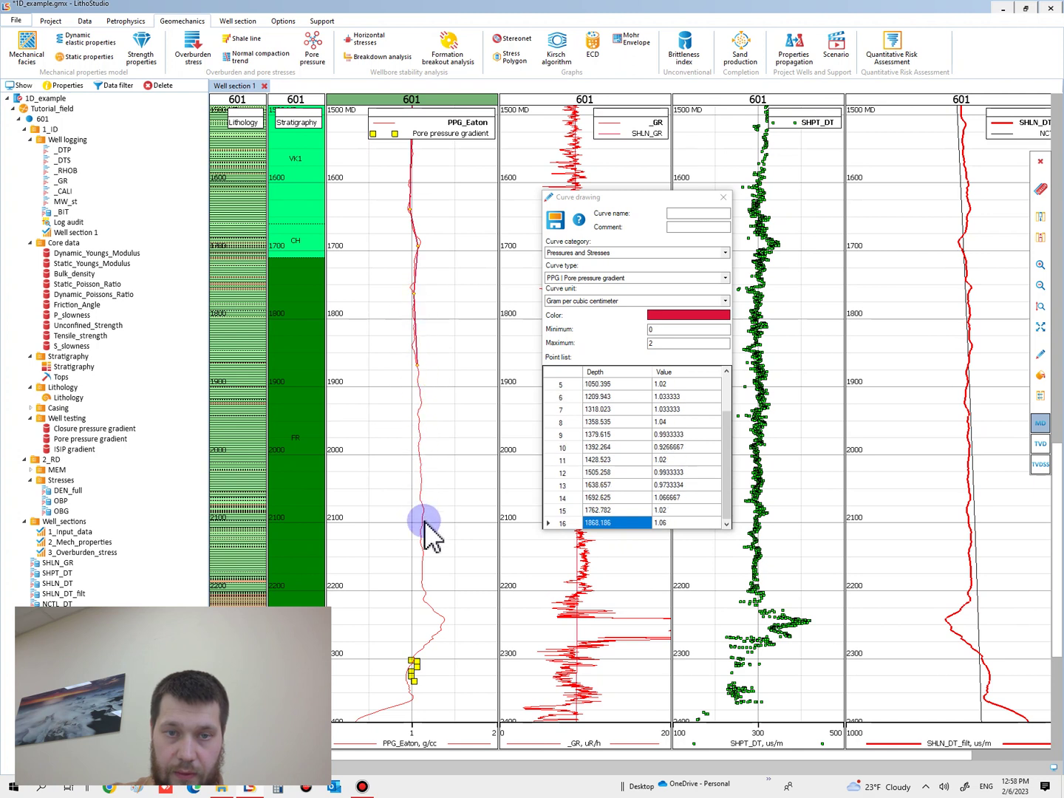
click(425, 595)
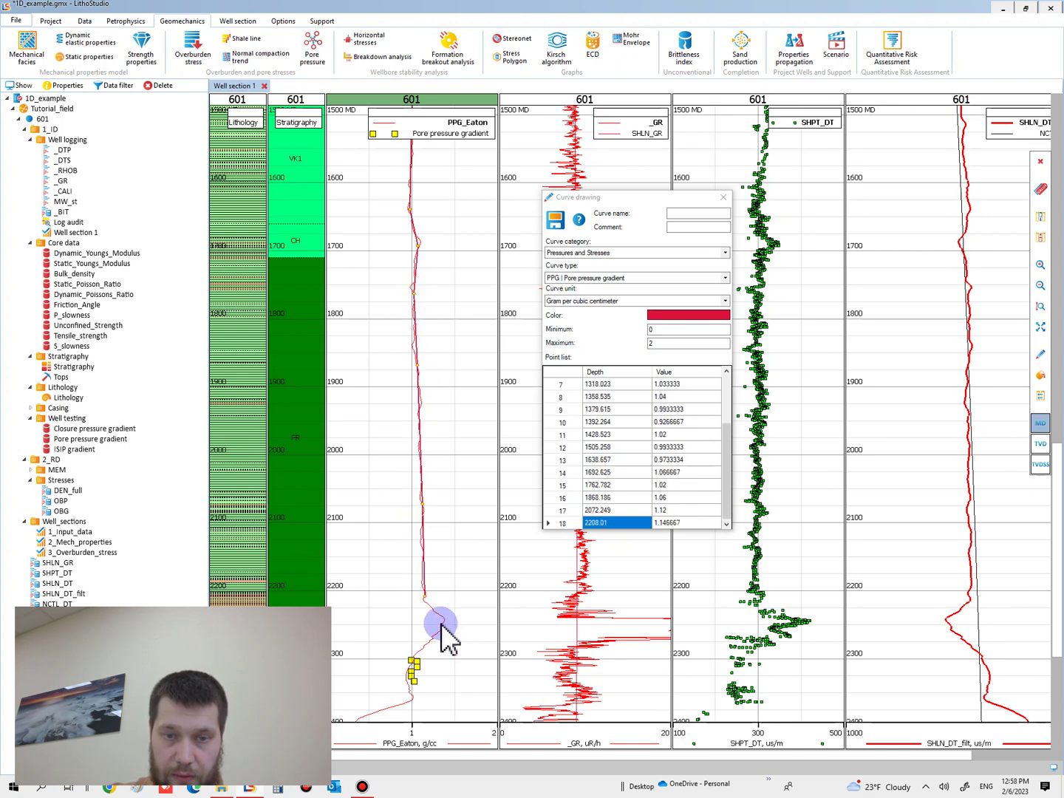
click(441, 619)
click(437, 632)
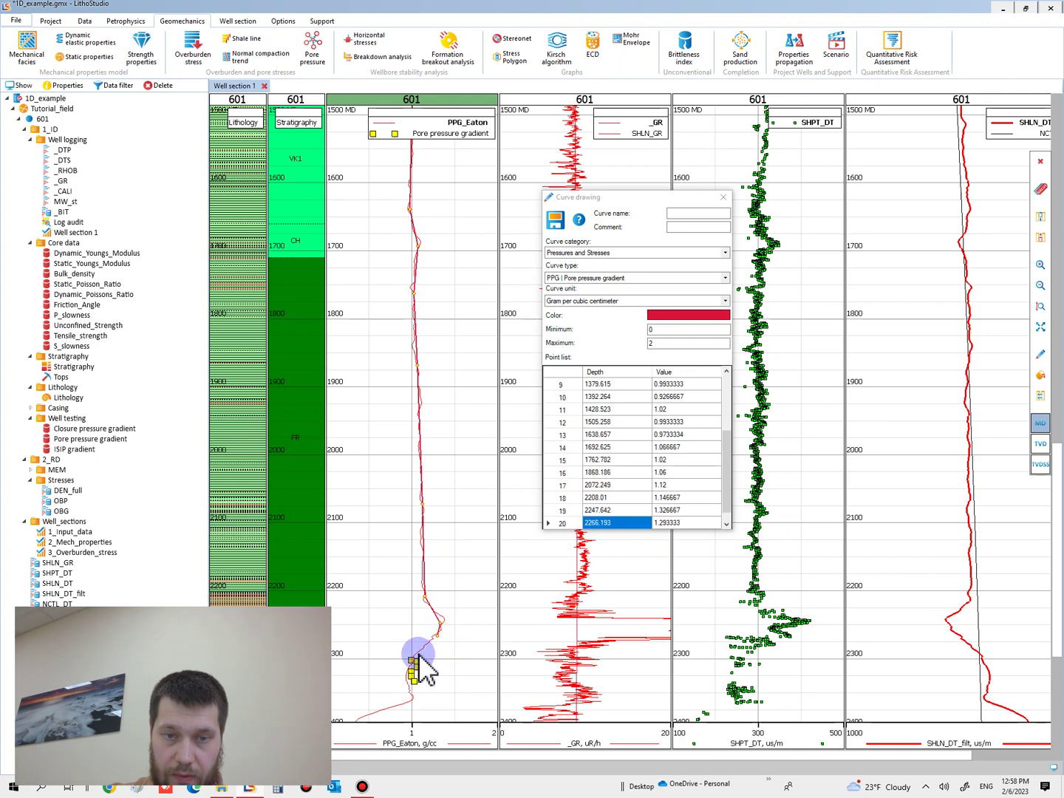
click(418, 647)
click(407, 664)
scroll(416, 684, up, 2)
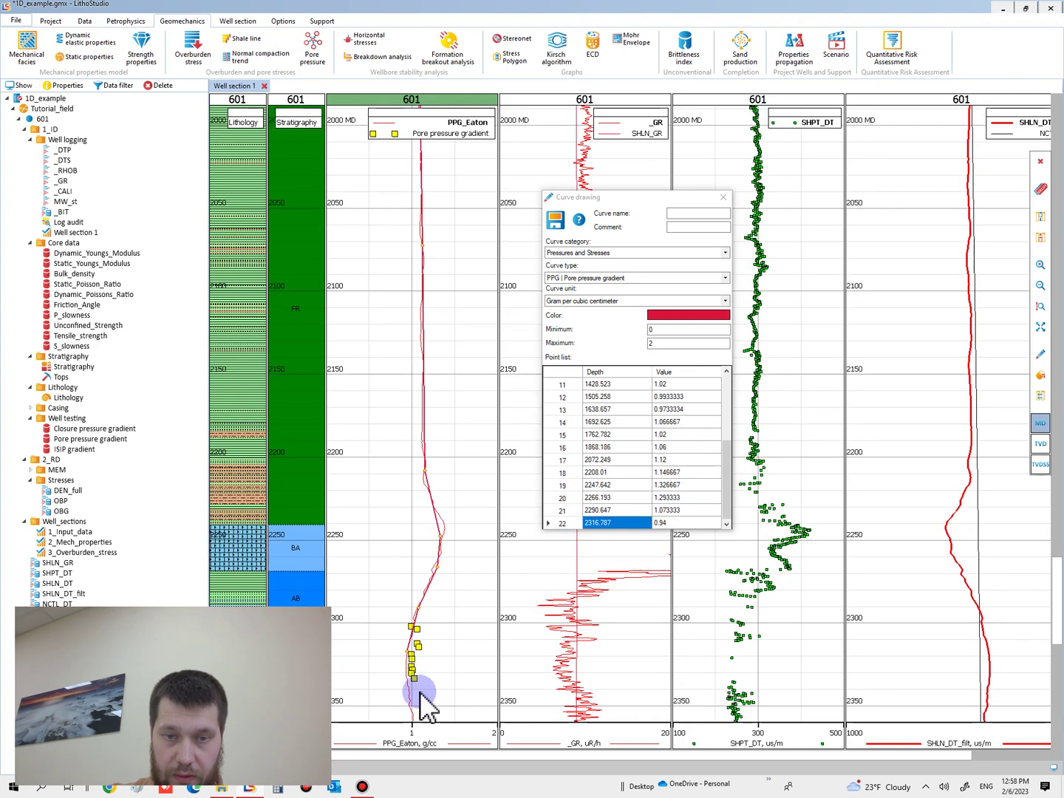
scroll(405, 695, down, 2)
click(408, 529)
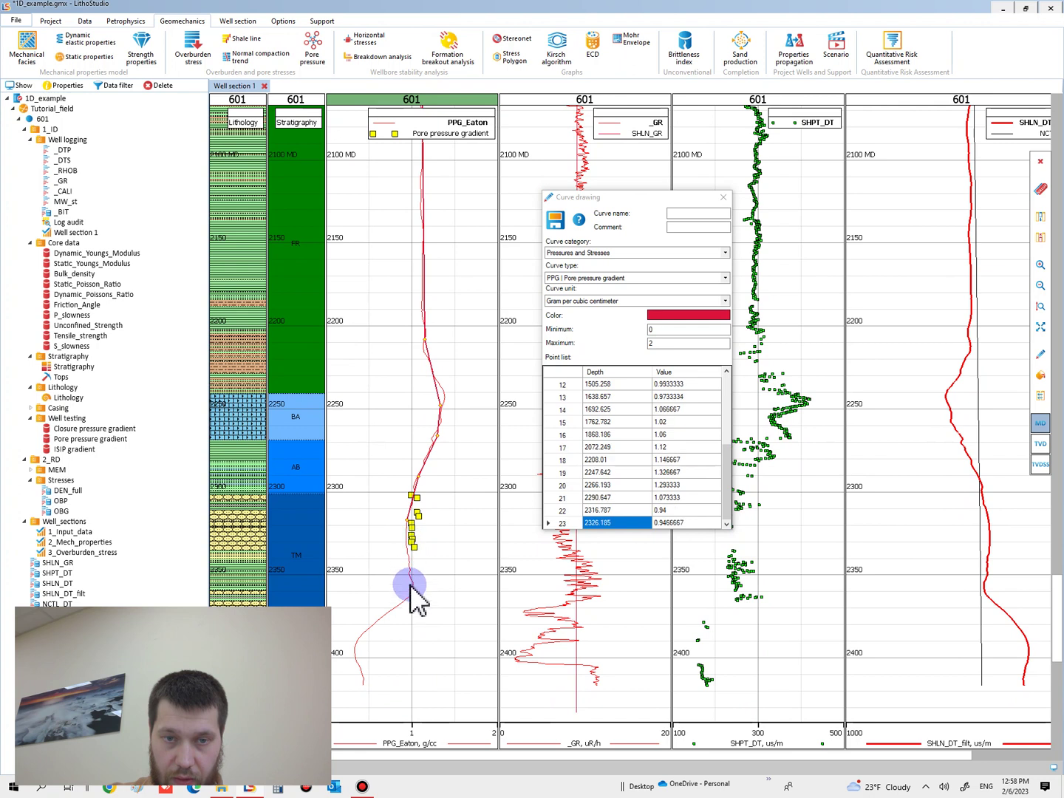
click(411, 581)
click(412, 601)
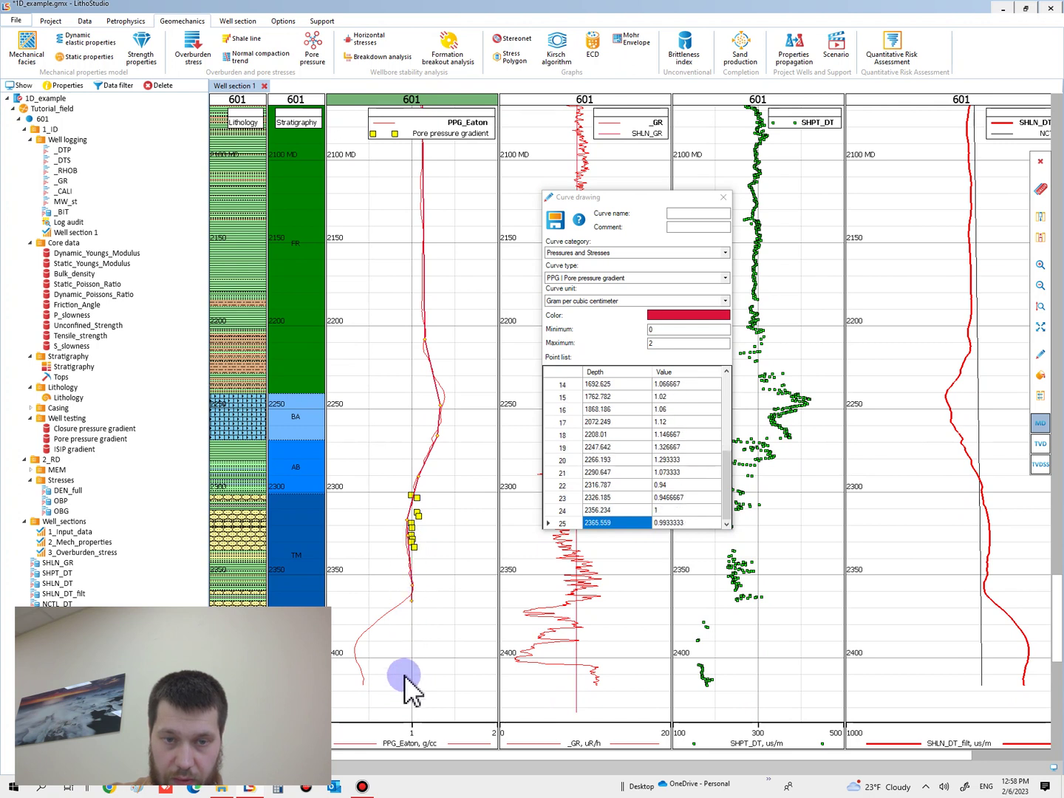
click(412, 691)
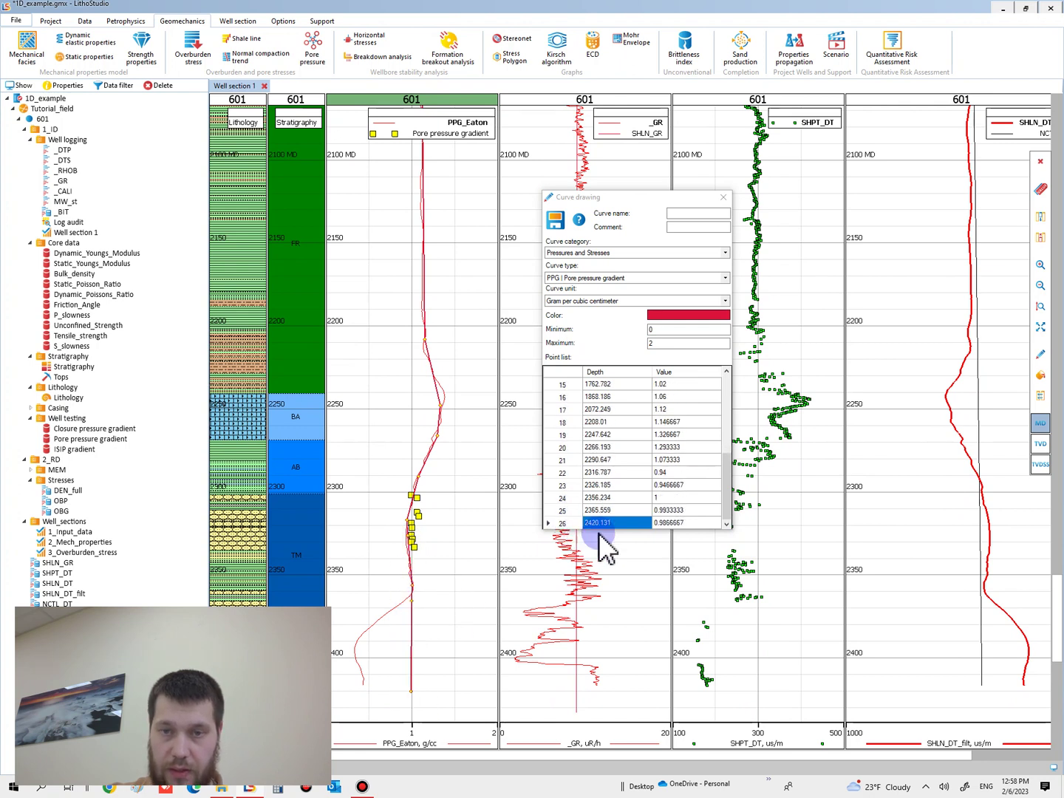
drag(728, 503, 751, 380)
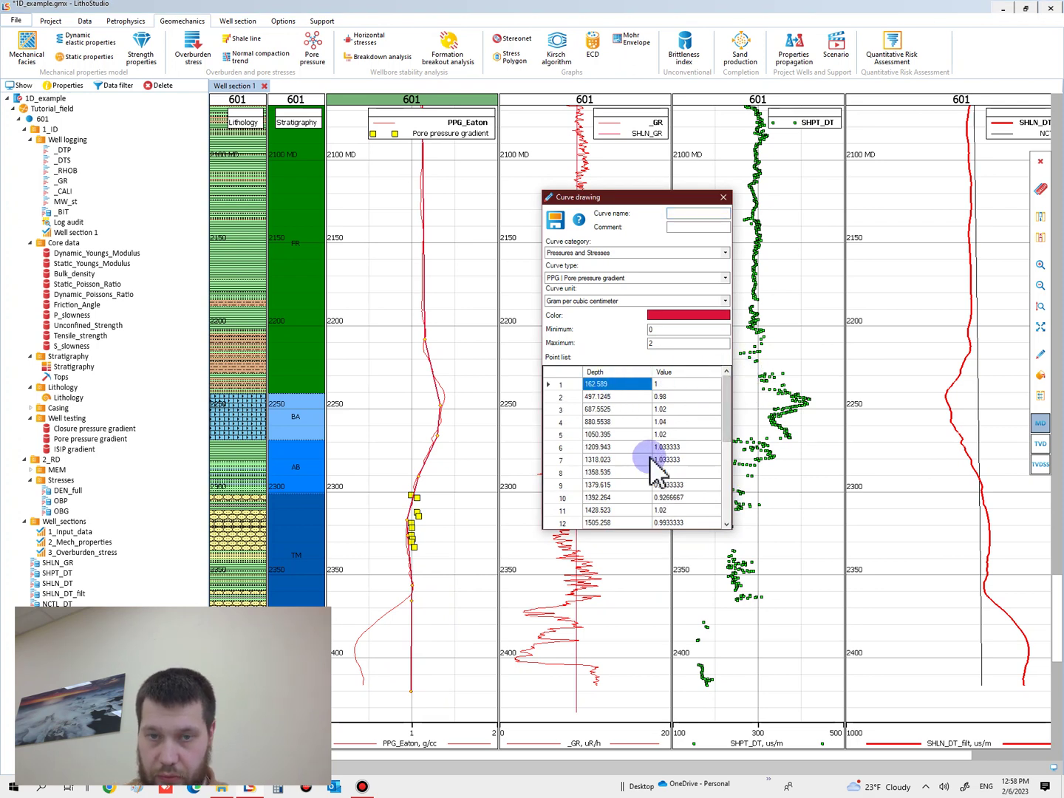
Change the first point's depth to 0 and save the drawn curve as PPG_def
text(0)
key(Return)
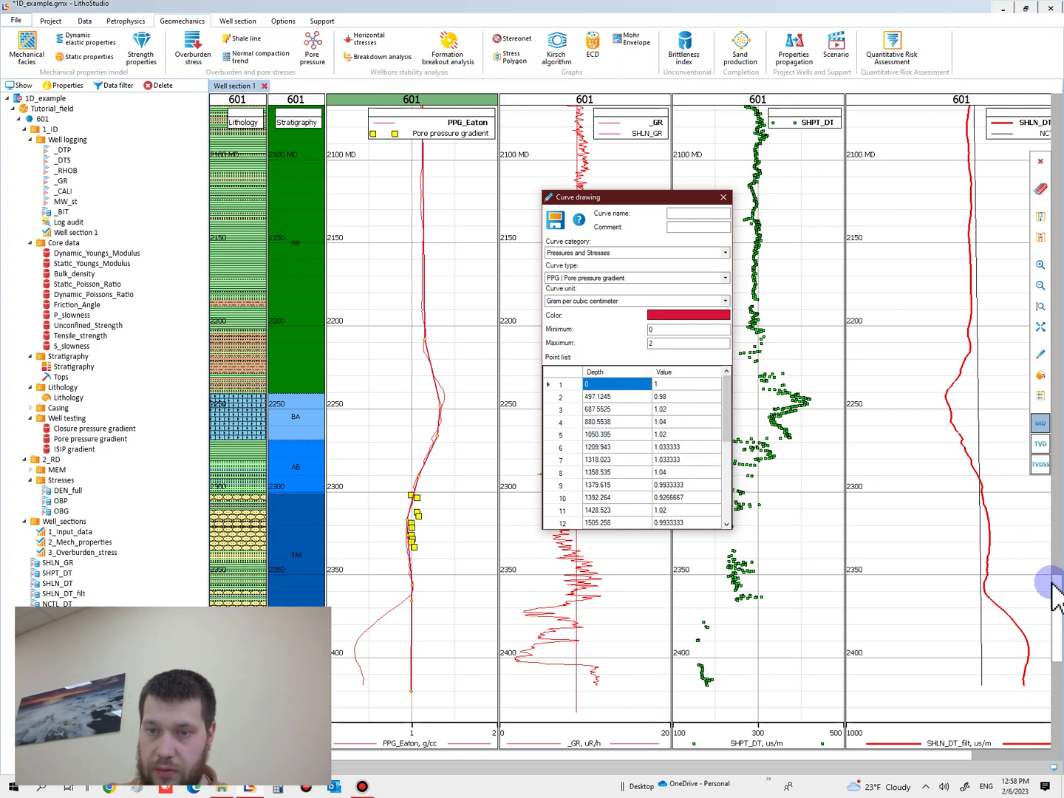
drag(1057, 628, 1057, 85)
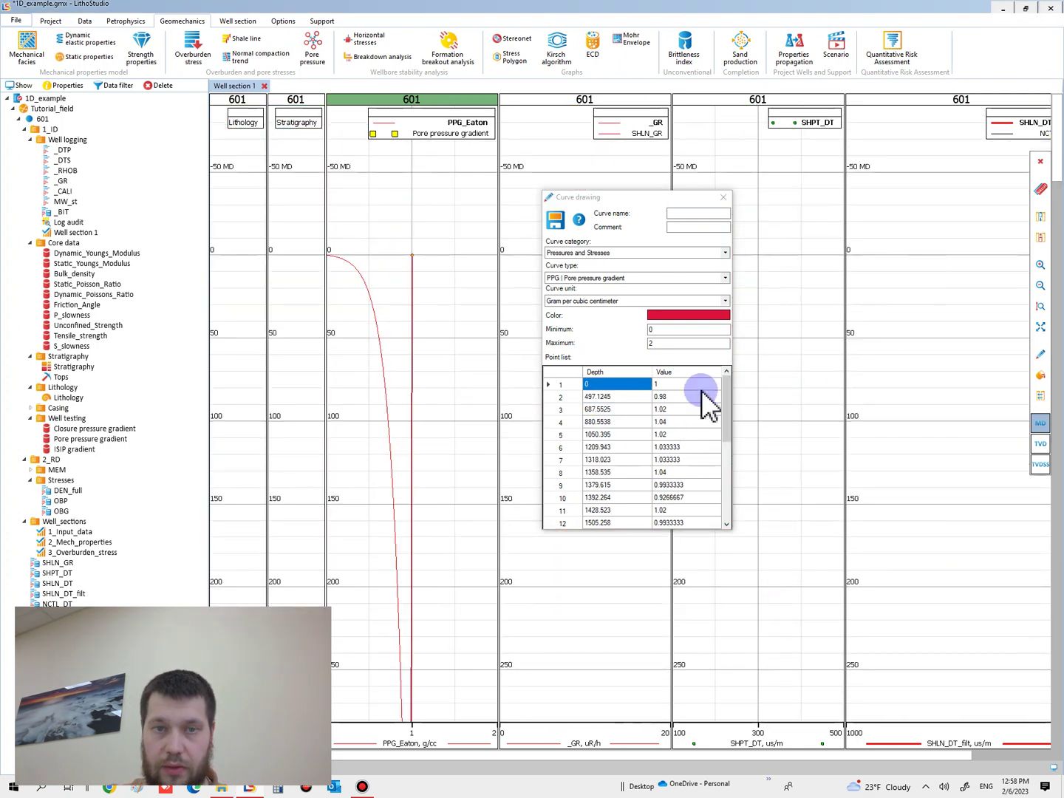
click(681, 216)
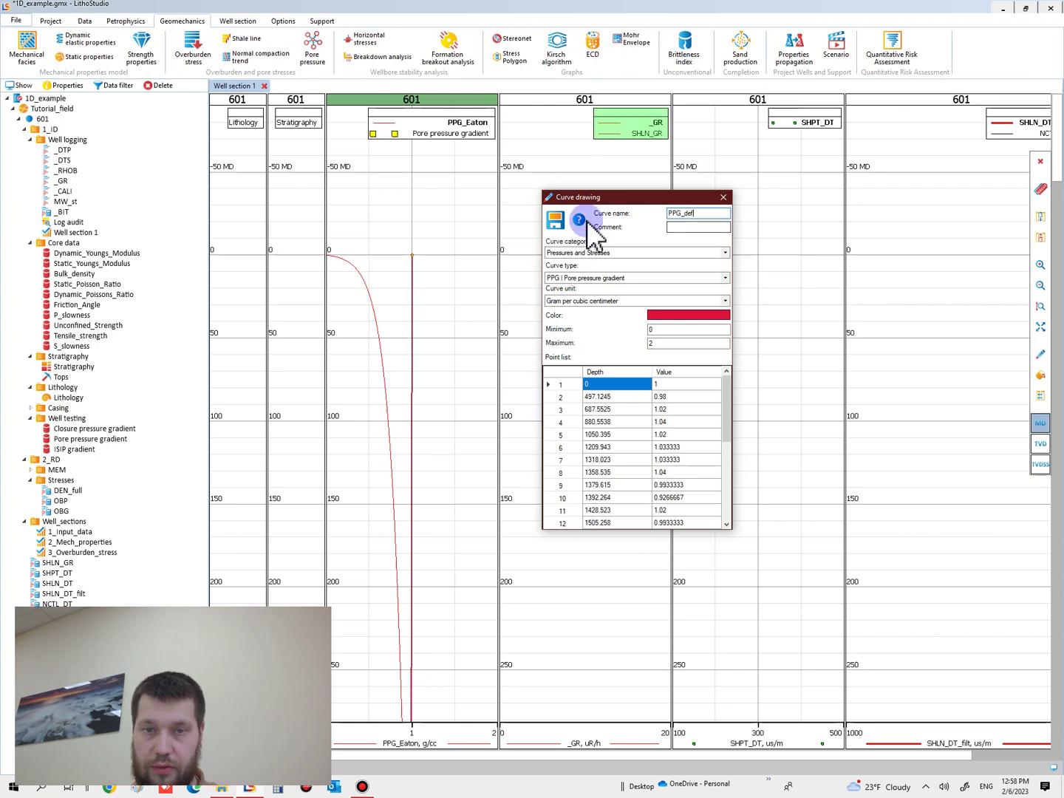
click(555, 219)
scroll(461, 508, down, 10)
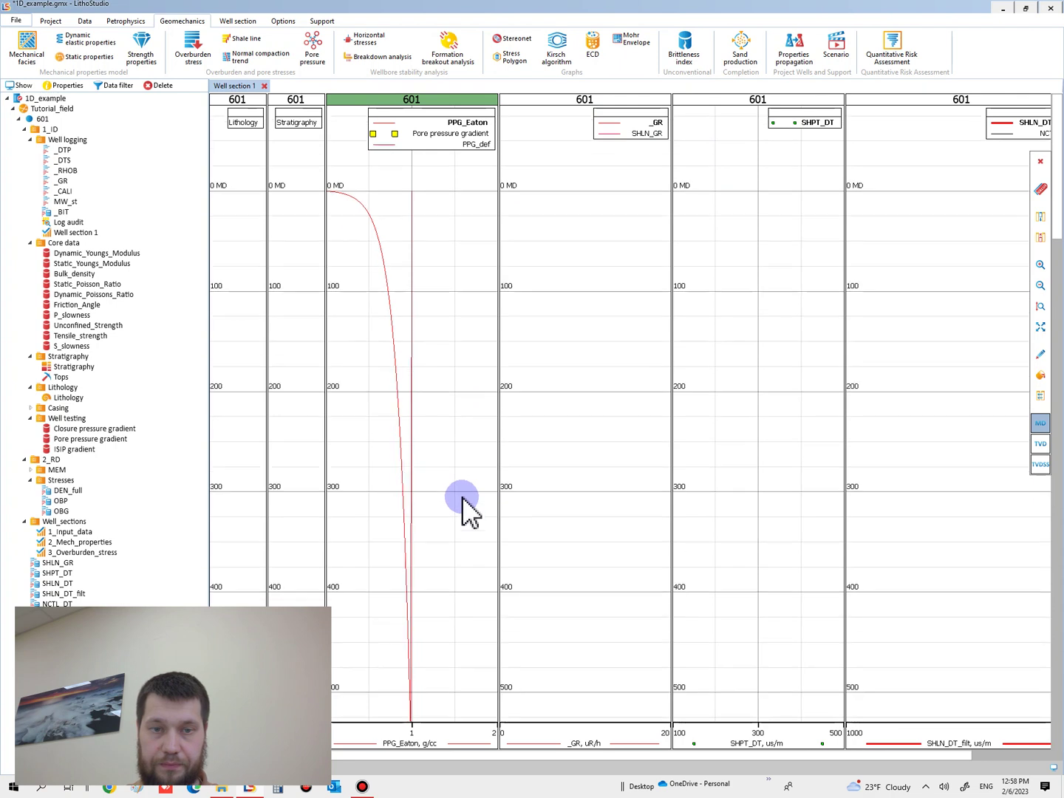
Add the MW_st mud weight log to the PPG_Eaton track, leaving its scale unchanged
scroll(461, 508, down, 1)
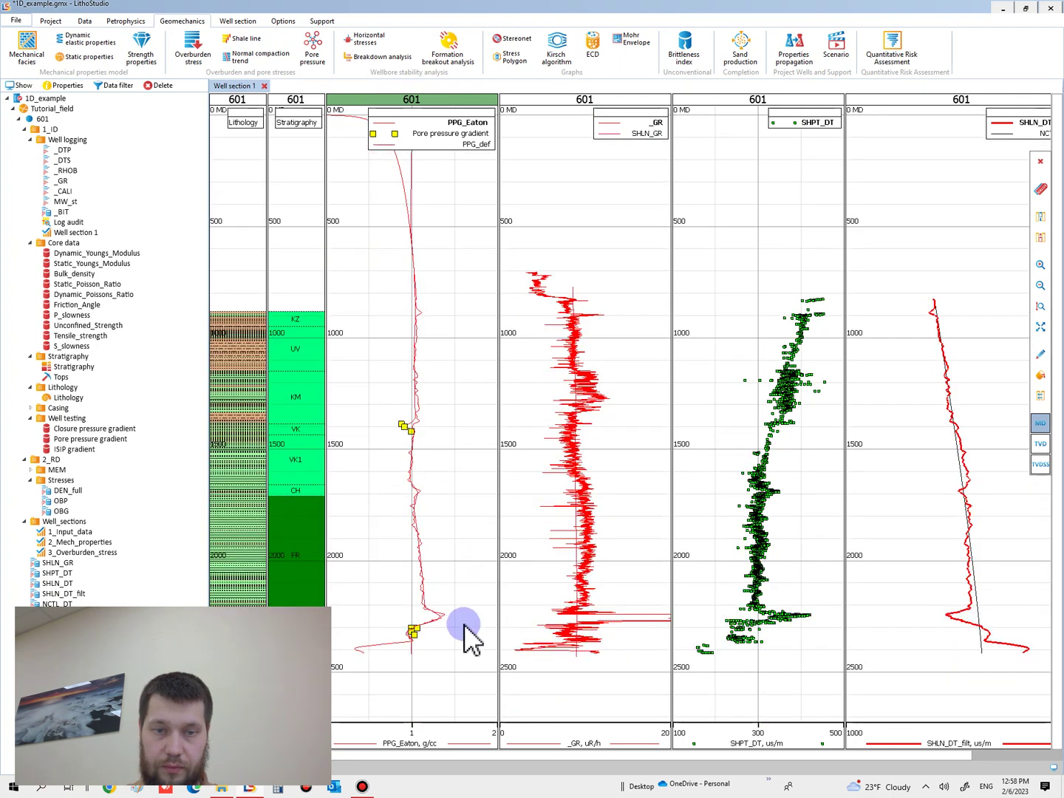
click(70, 533)
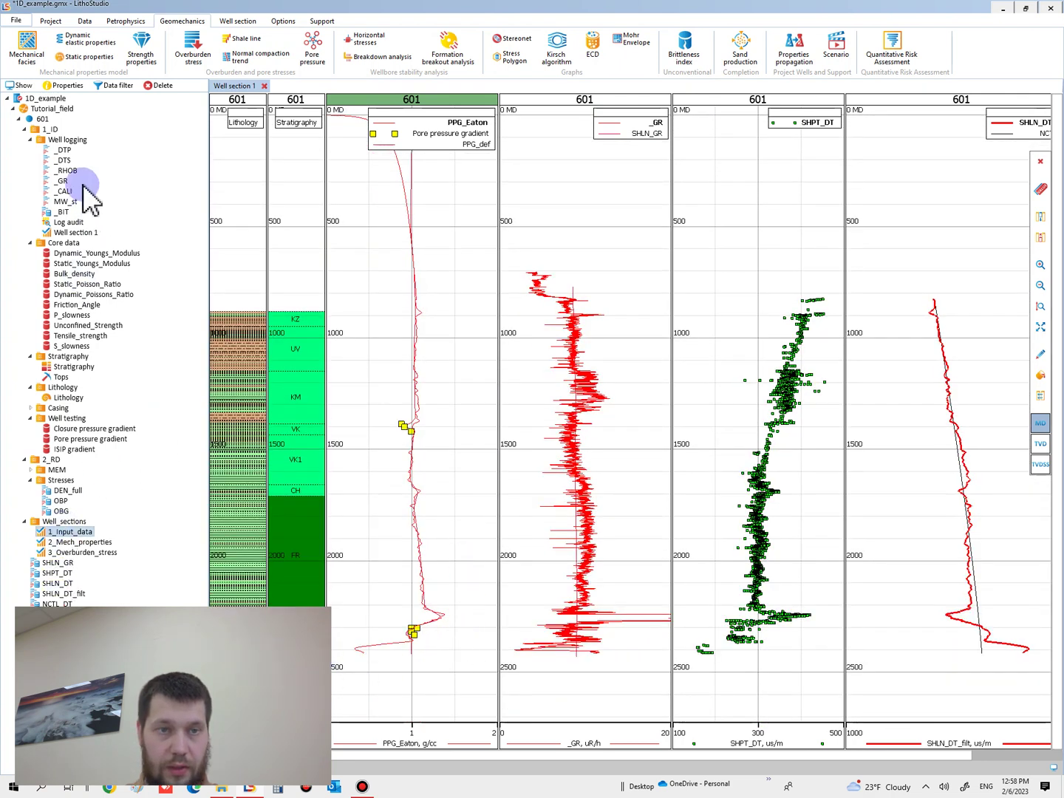
drag(65, 202, 453, 400)
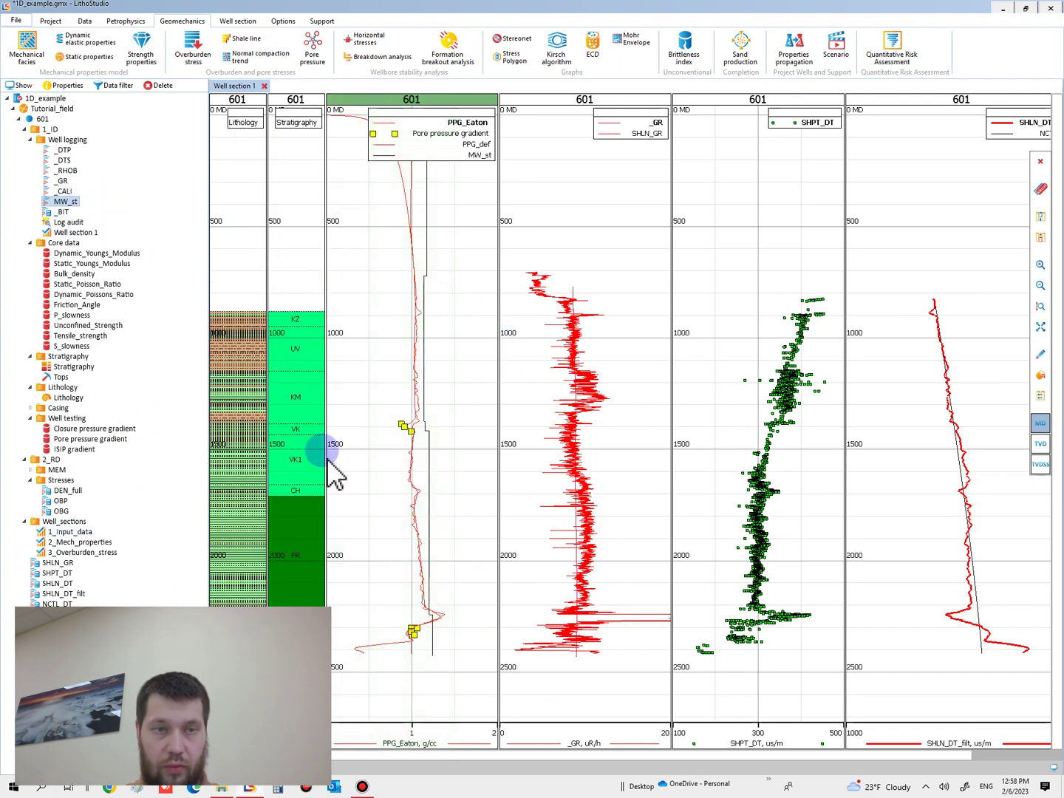
double_click(401, 486)
click(414, 506)
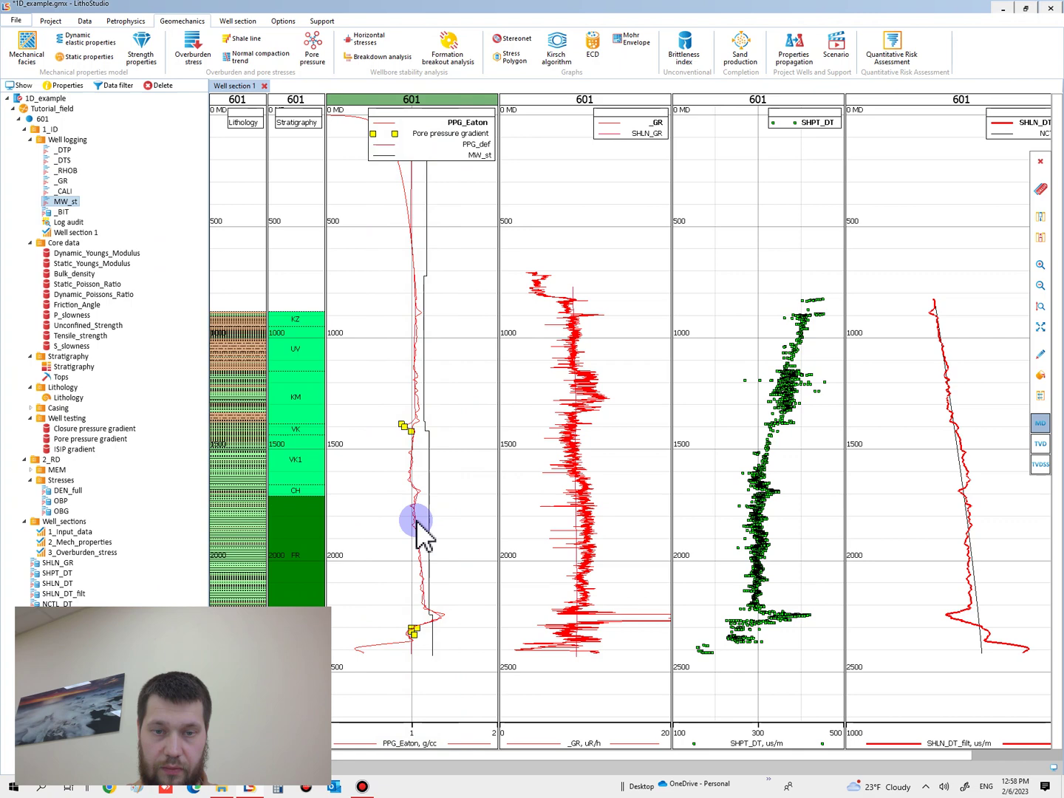
scroll(456, 674, up, 3)
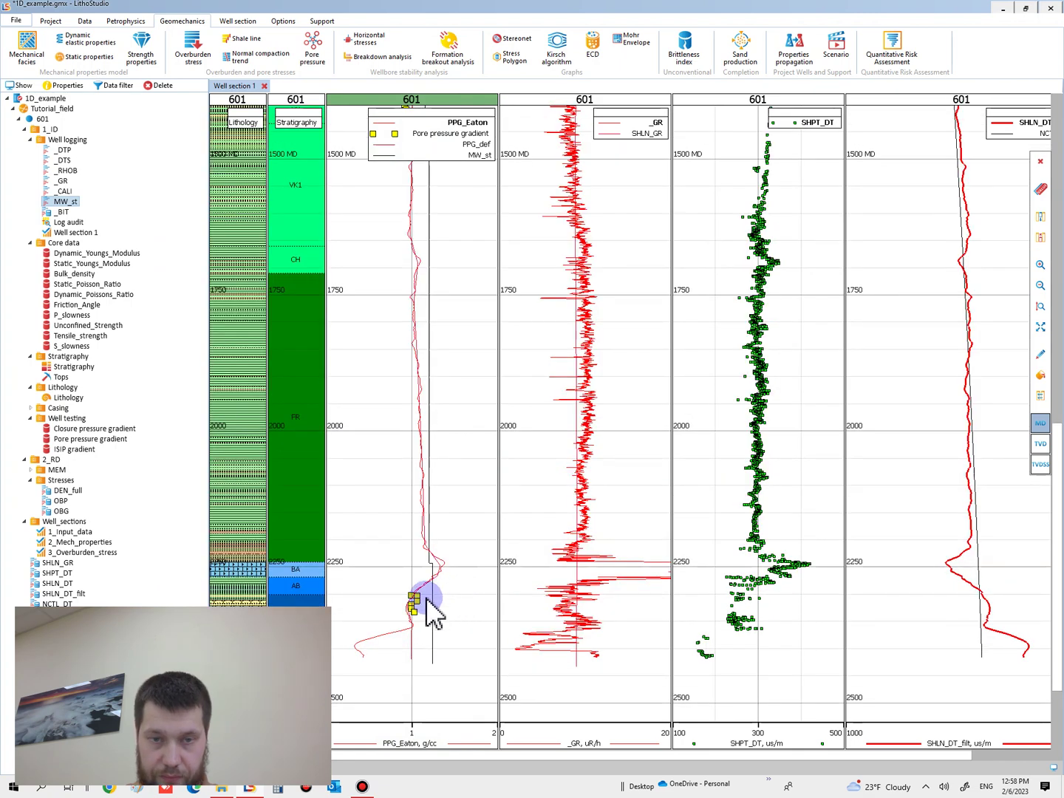
scroll(423, 559, down, 3)
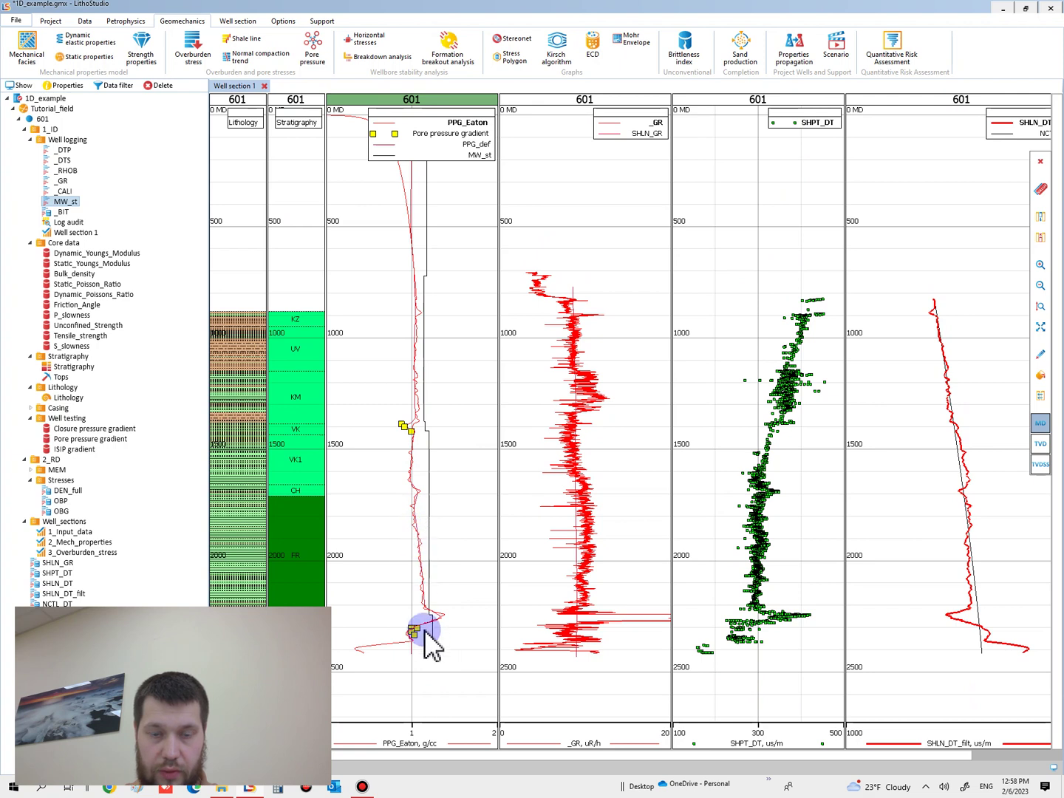
scroll(432, 646, up, 2)
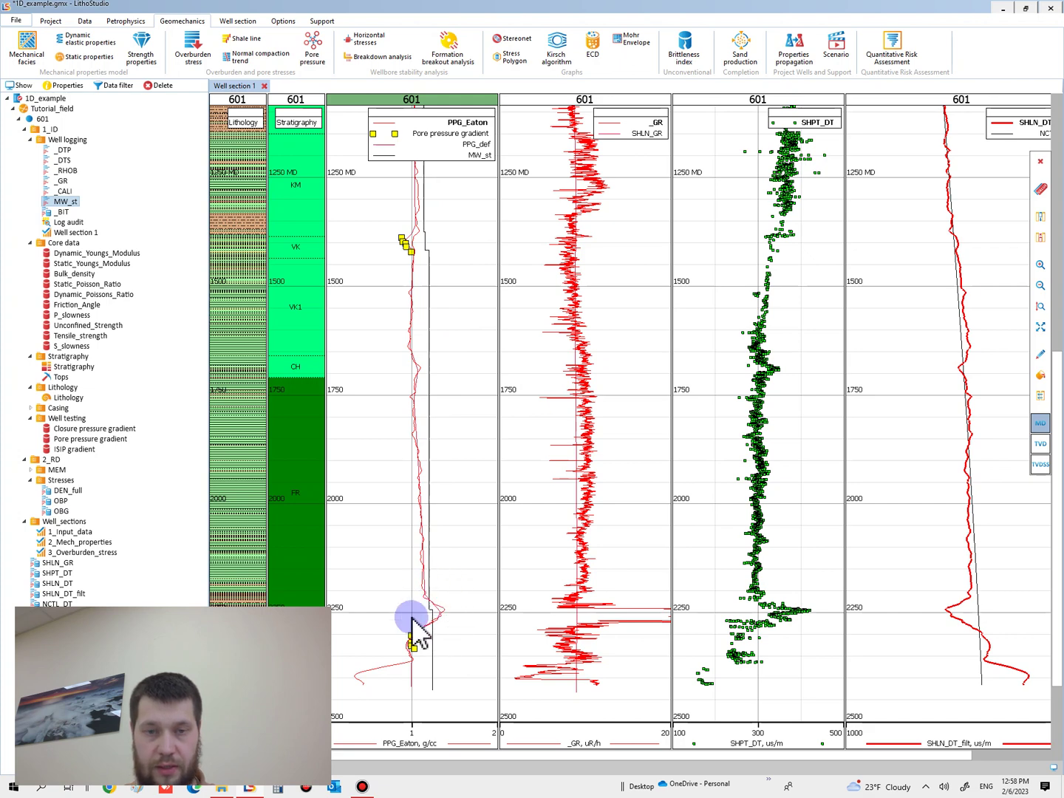
scroll(422, 635, up, 2)
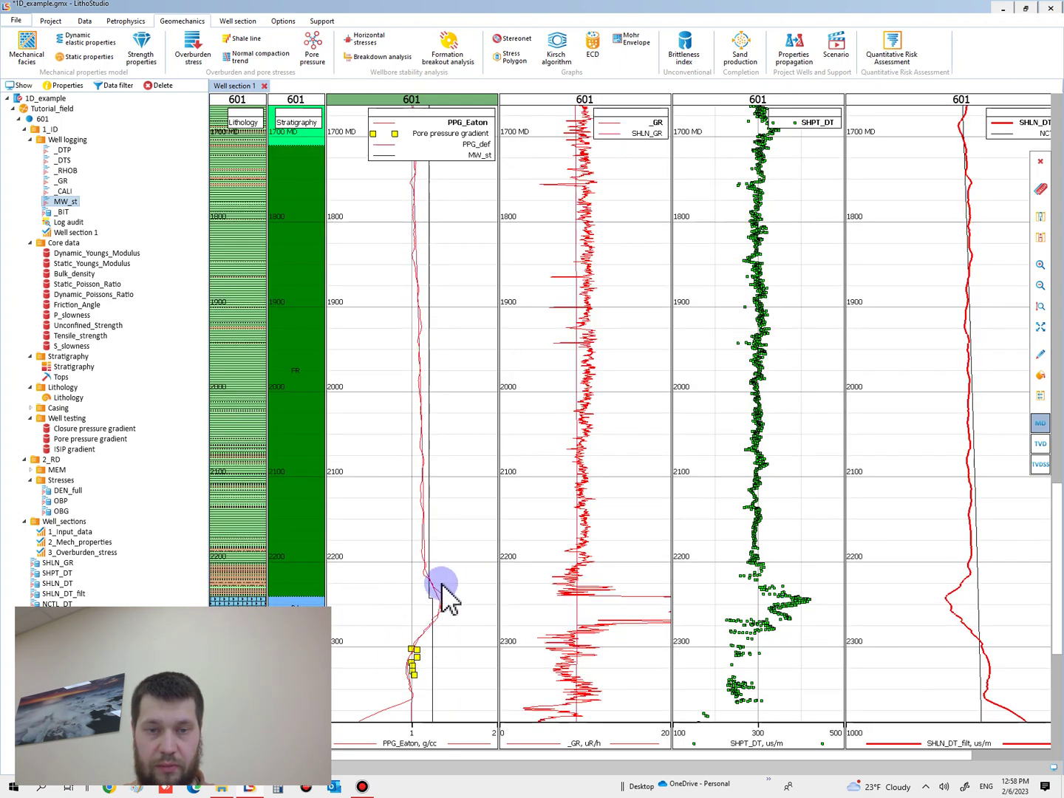
scroll(442, 588, down, 4)
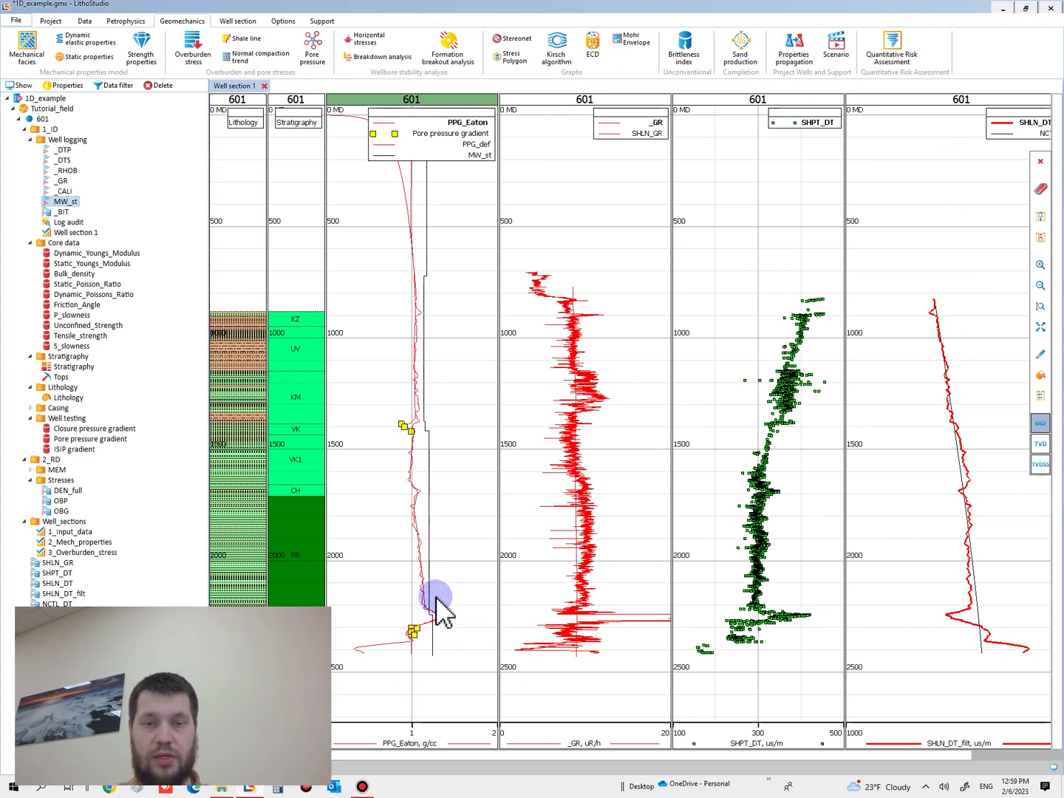
scroll(451, 645, up, 2)
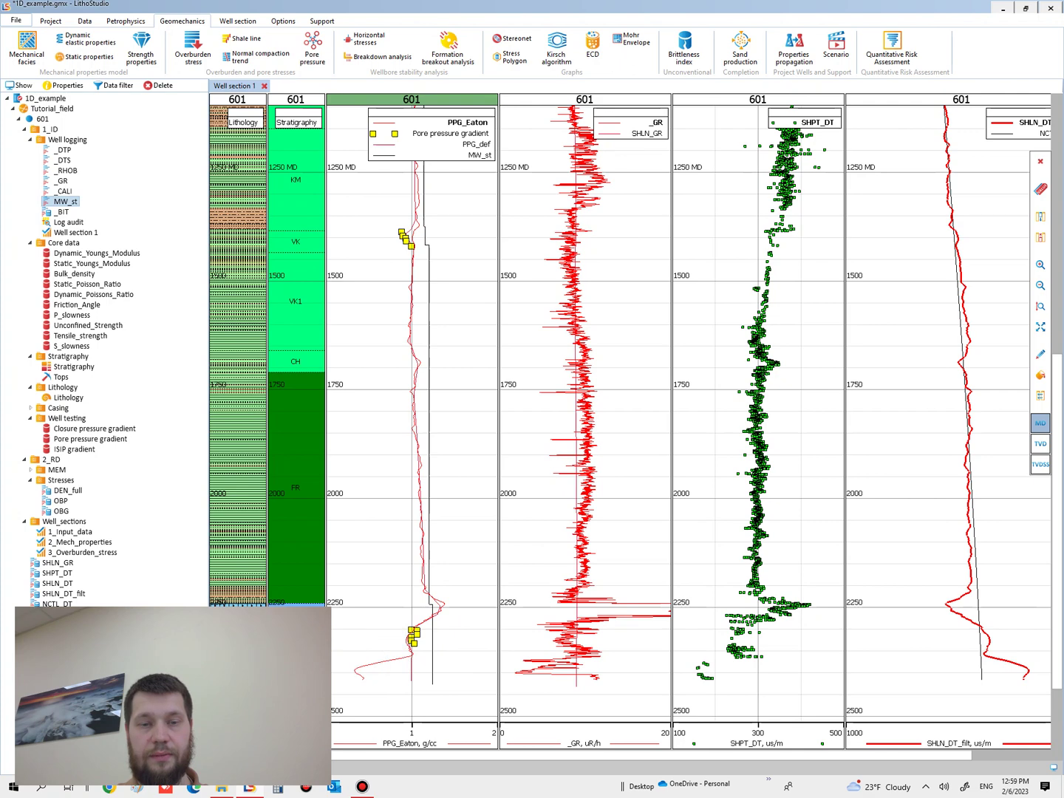
scroll(443, 603, up, 3)
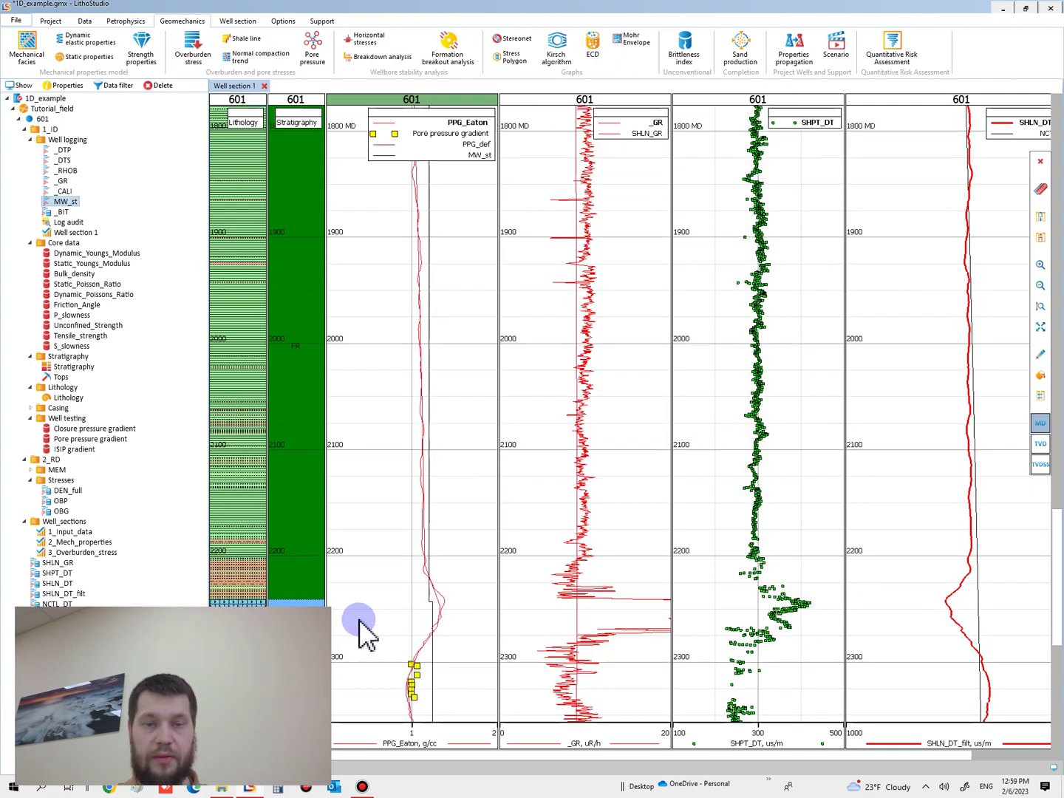
scroll(383, 628, down, 3)
scroll(416, 602, down, 2)
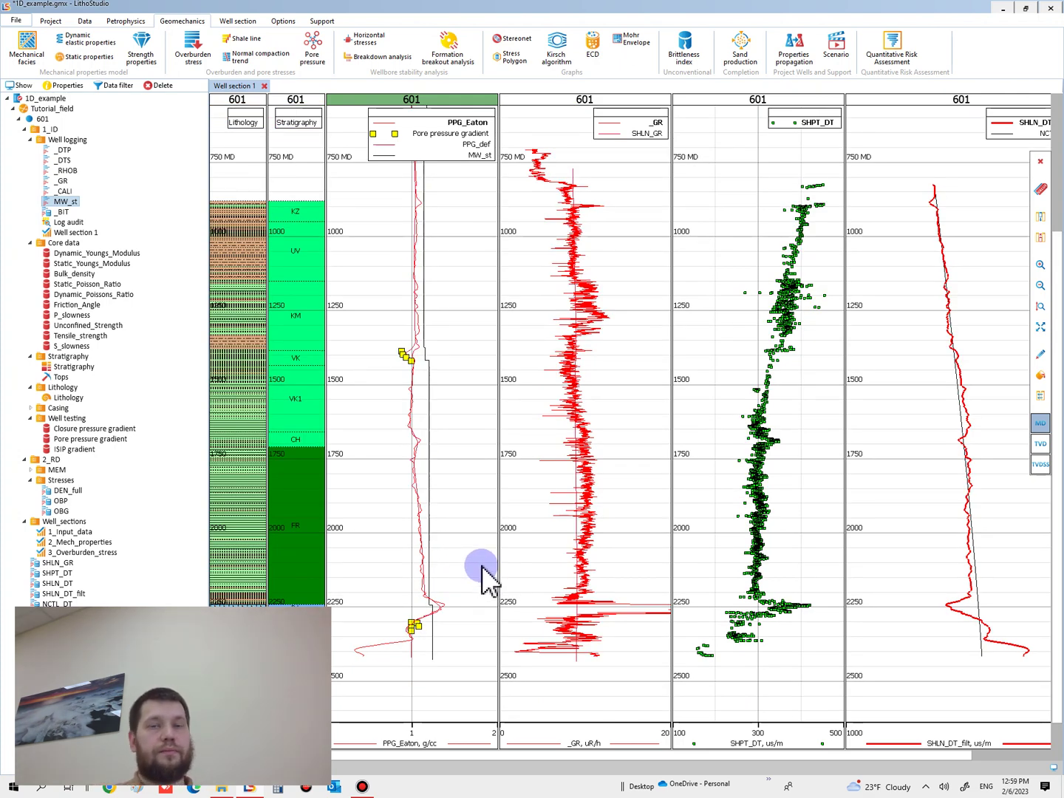
scroll(413, 628, up, 1)
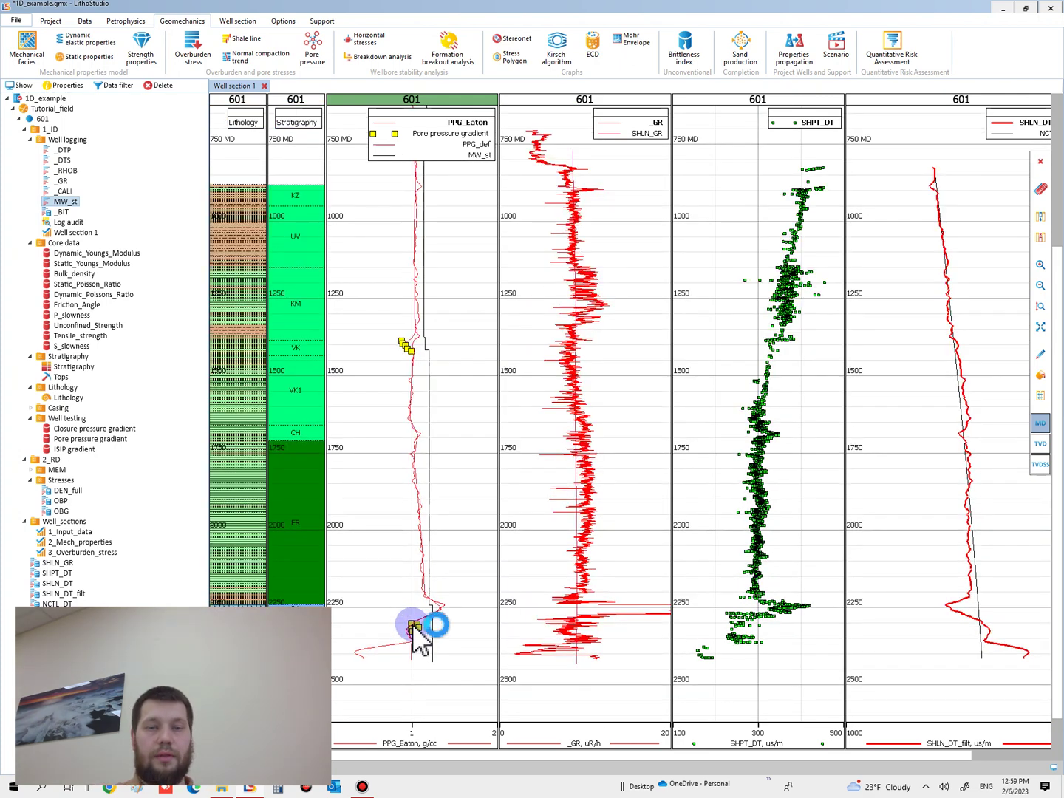
scroll(414, 628, up, 5)
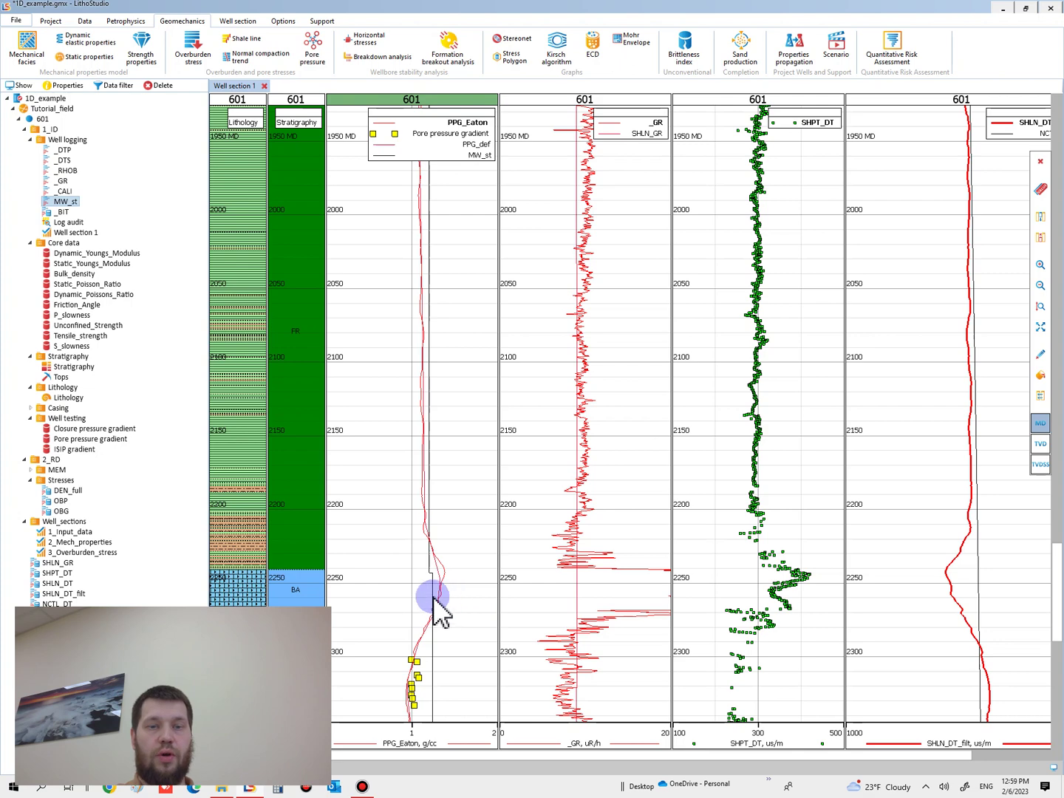
scroll(436, 614, down, 2)
scroll(433, 617, down, 3)
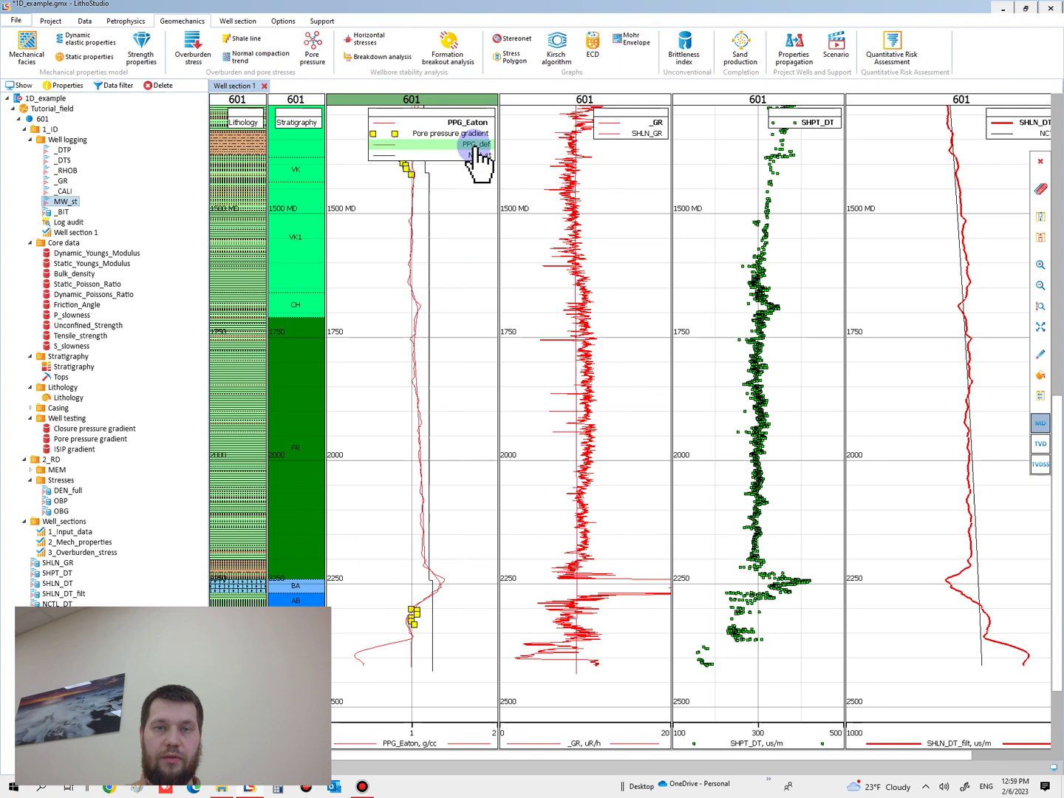
scroll(443, 617, up, 1)
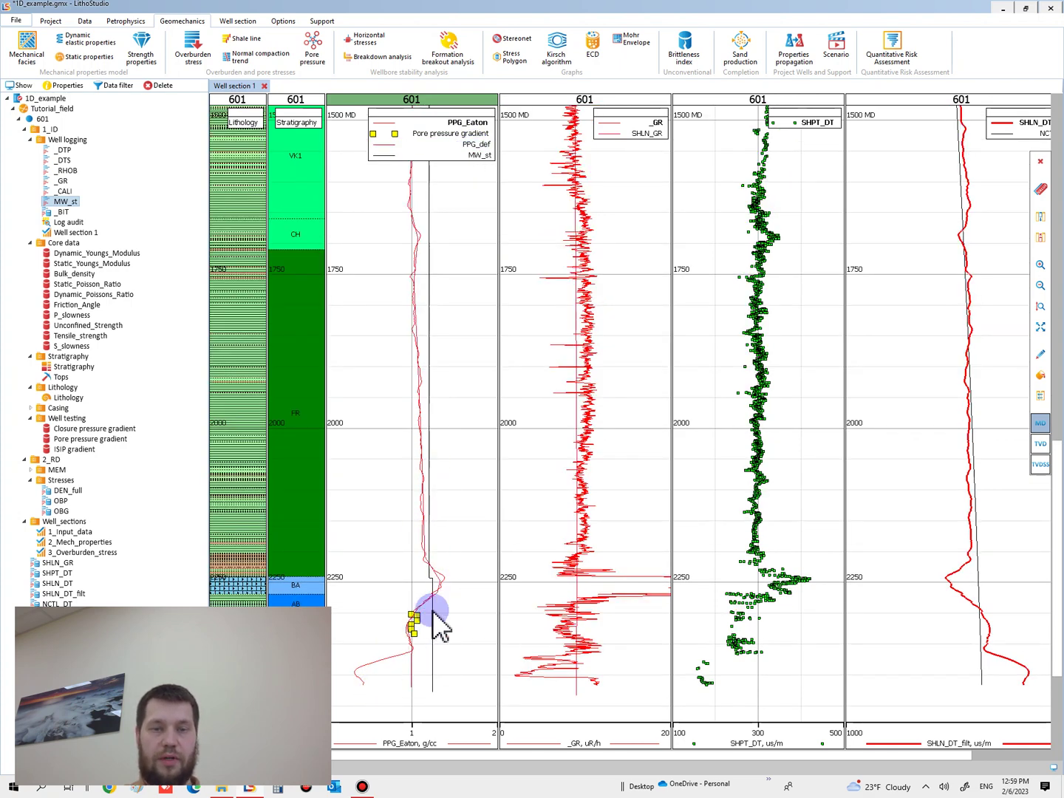
scroll(441, 628, down, 3)
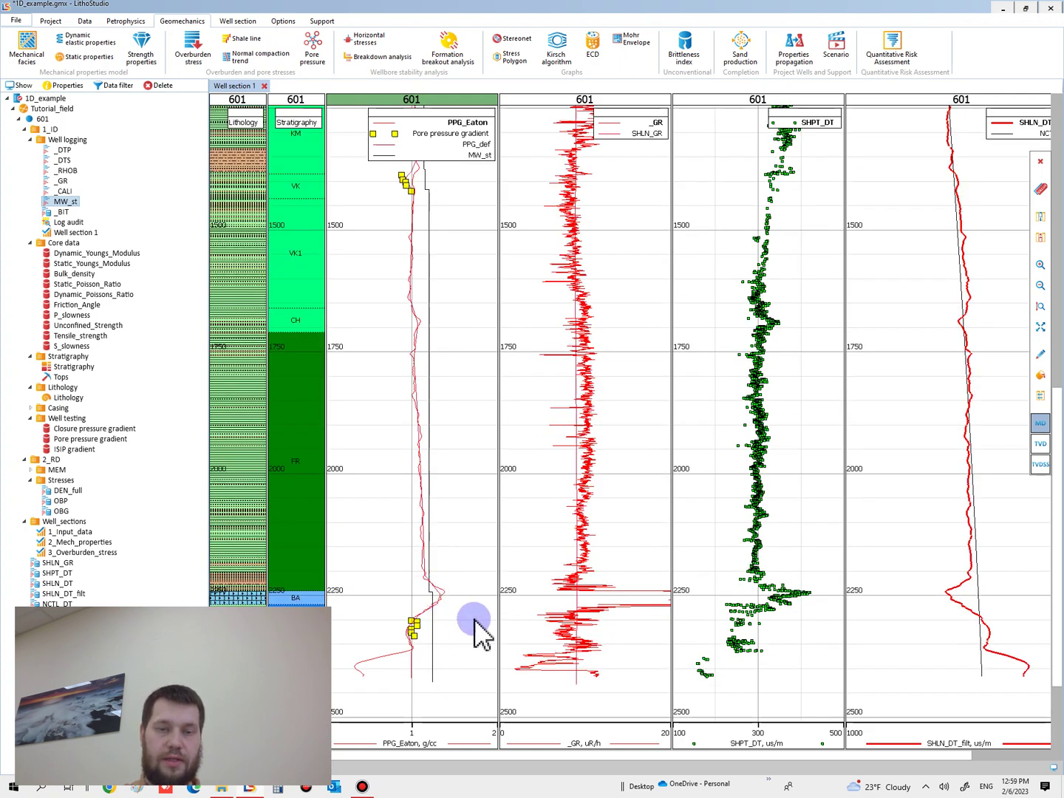
scroll(460, 598, down, 4)
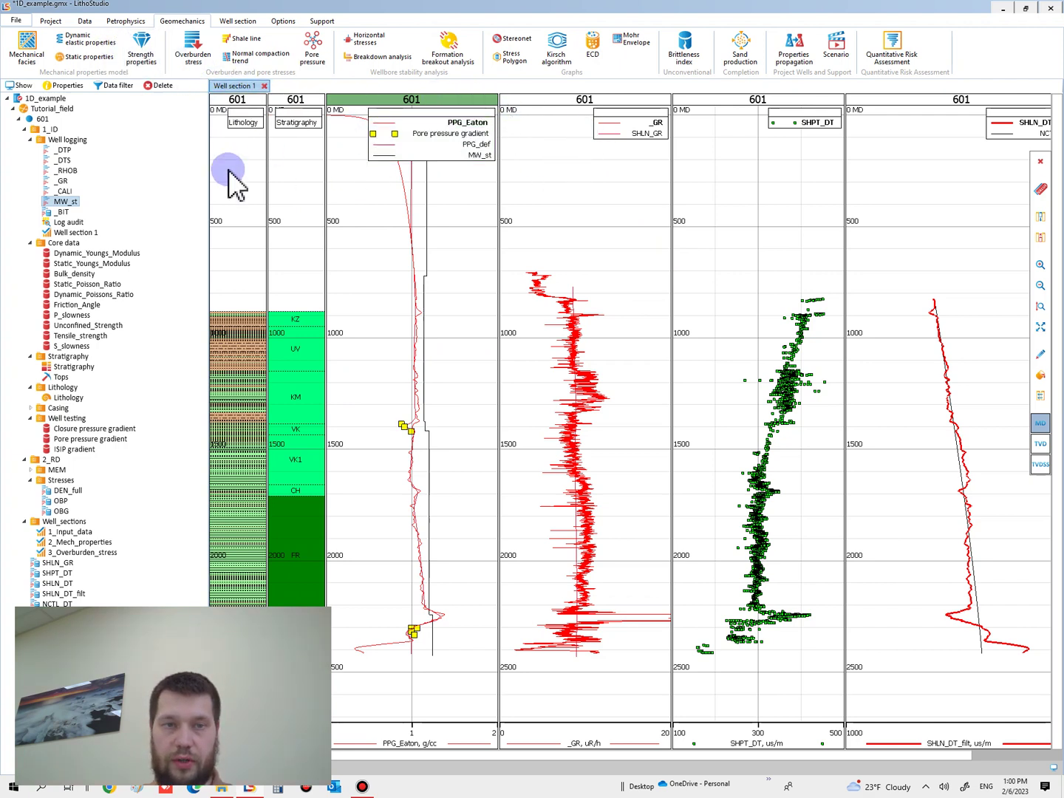
Reorder tracks: Stratigraphy first, GR third, and the shale DT track before PPG
drag(302, 99, 254, 105)
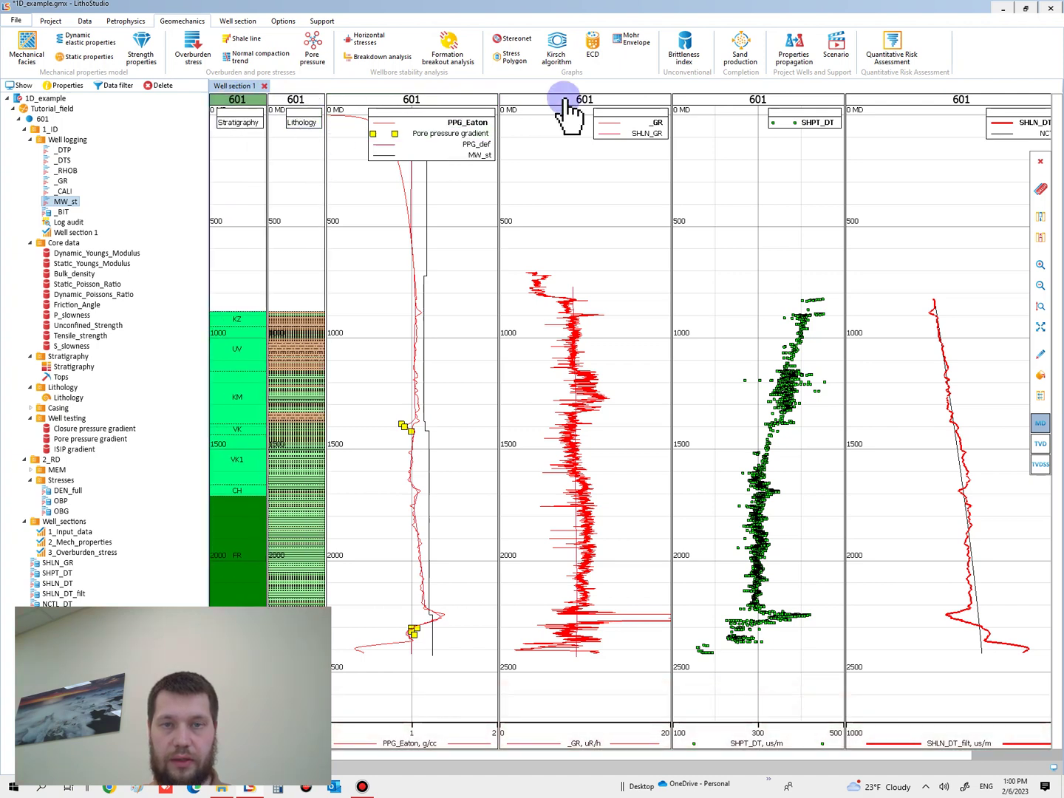
drag(585, 102, 408, 119)
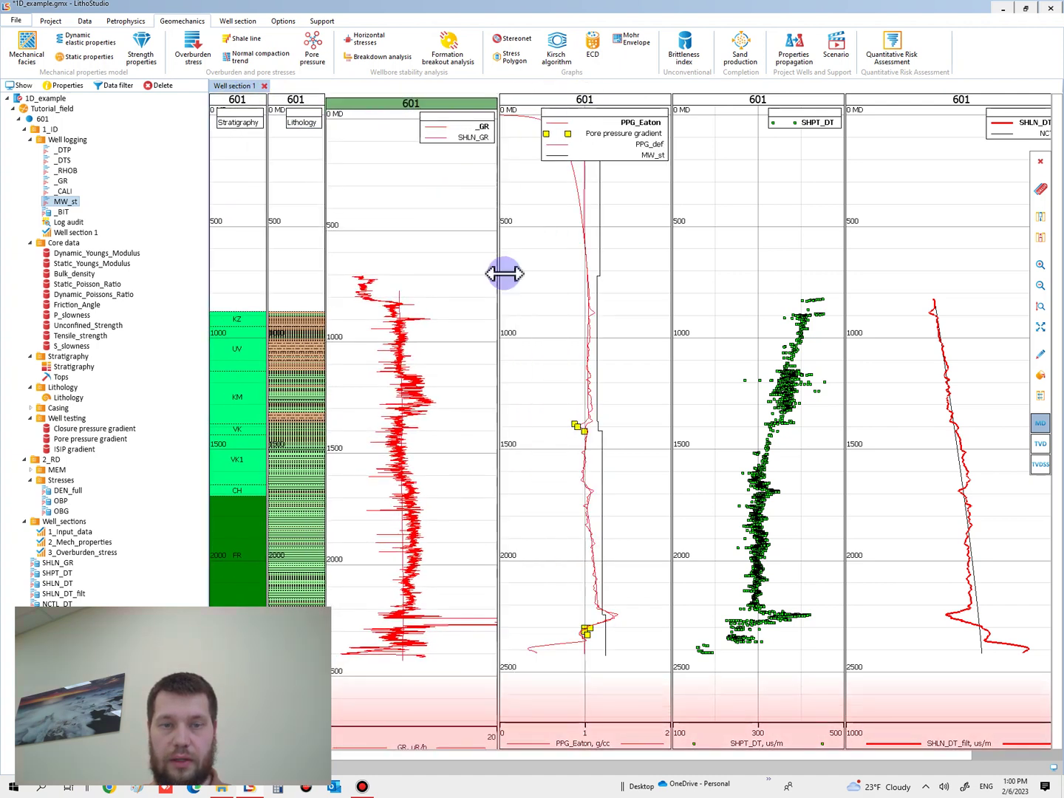
drag(772, 107, 610, 127)
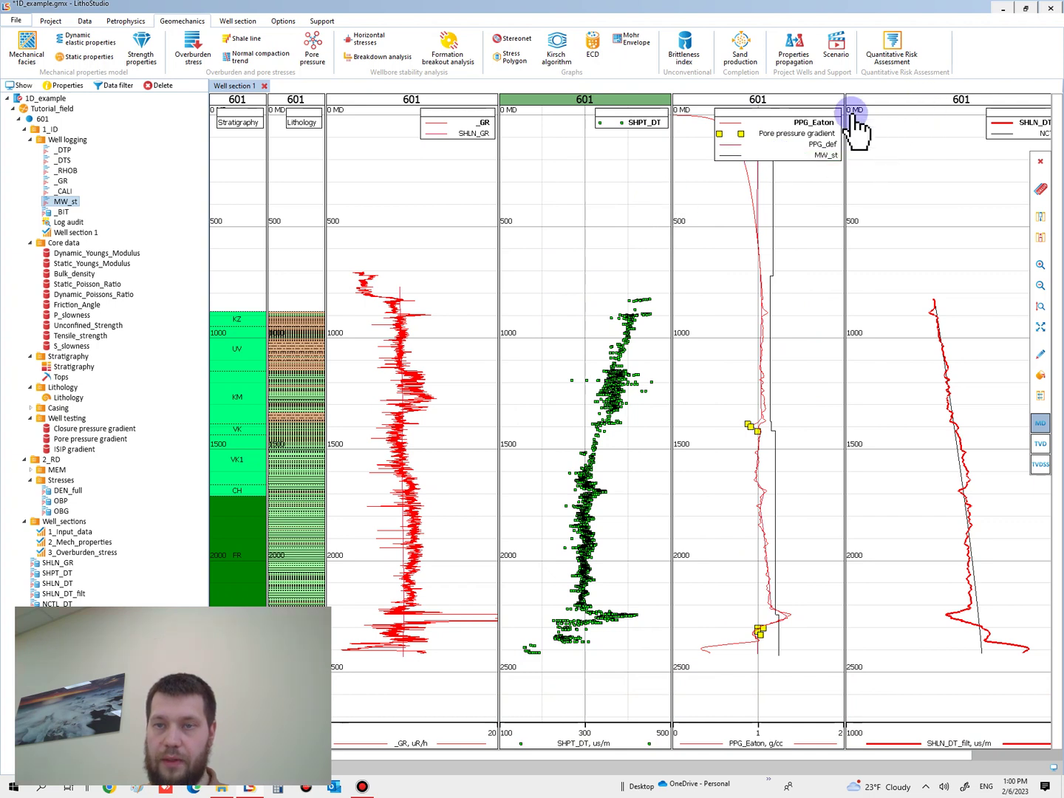
drag(855, 112, 712, 114)
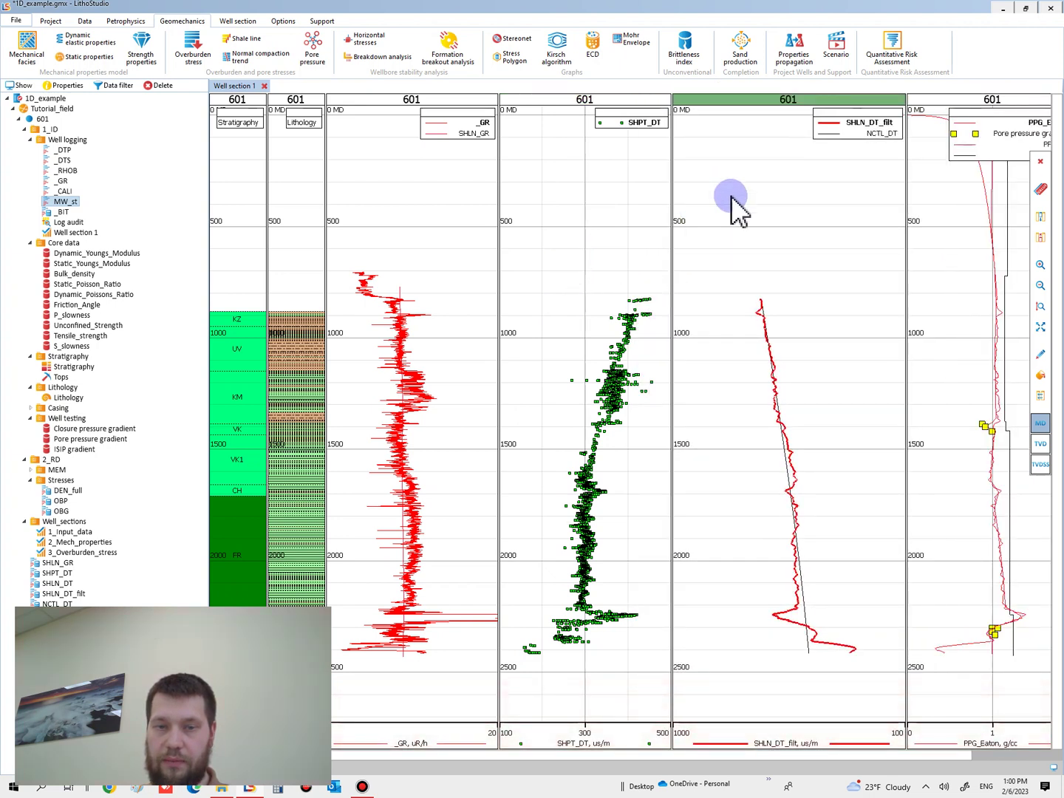
Merge SHPT_DT into the SHLN_DT track and scale it backward from 1000 to 100
drag(625, 123, 781, 299)
double_click(789, 303)
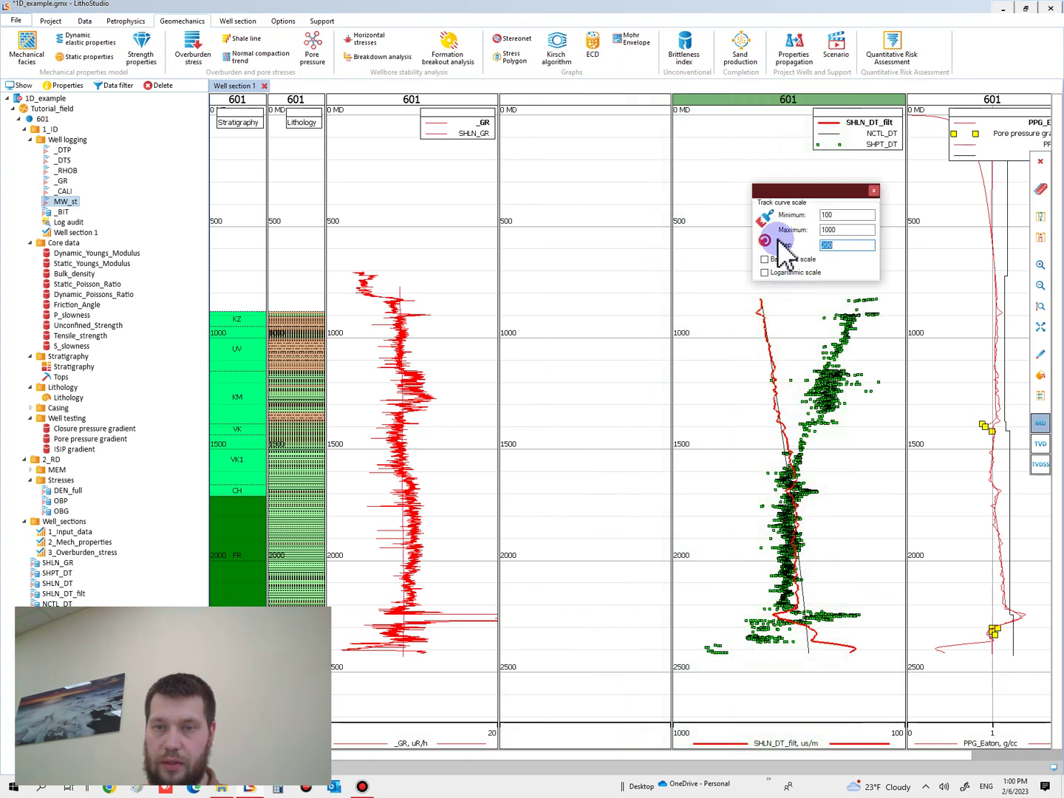
click(767, 219)
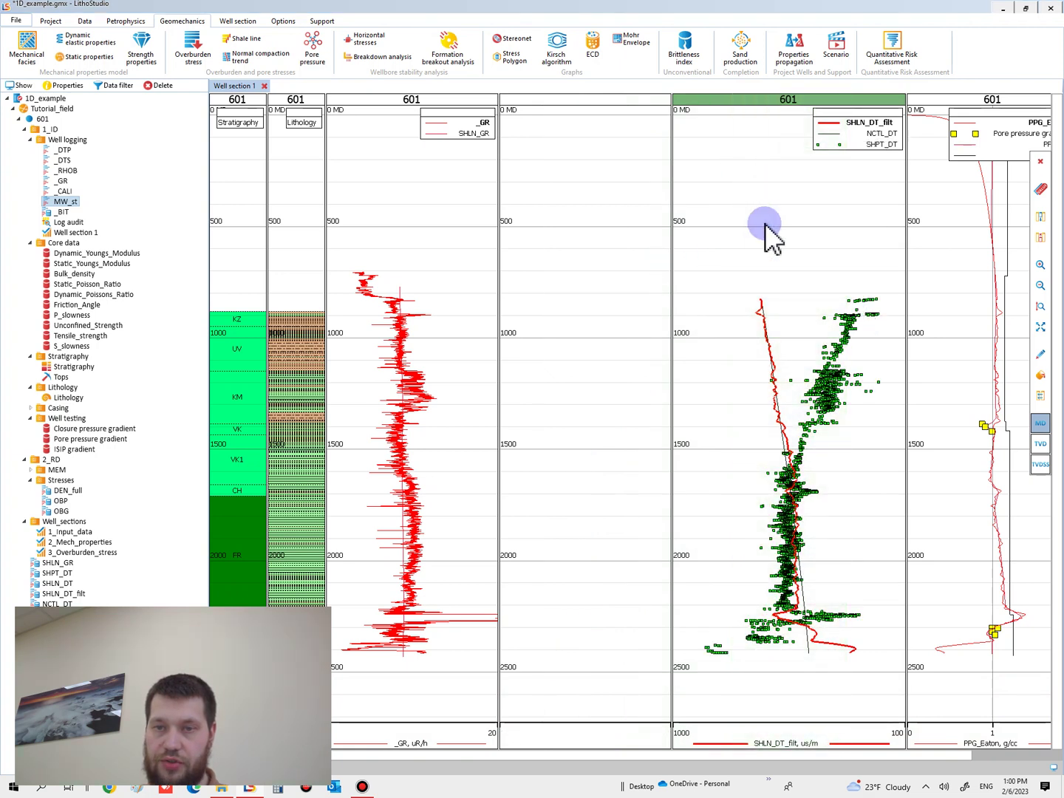
double_click(792, 344)
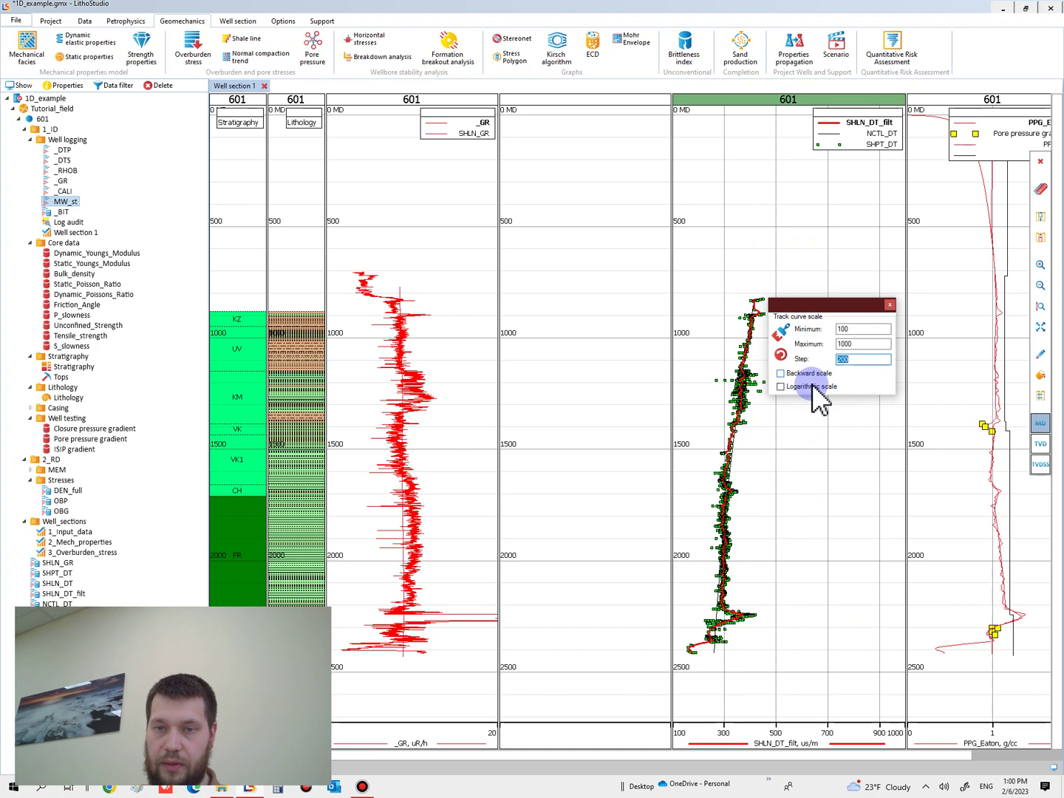
click(781, 333)
Delete the empty track from the well section
right_click(589, 226)
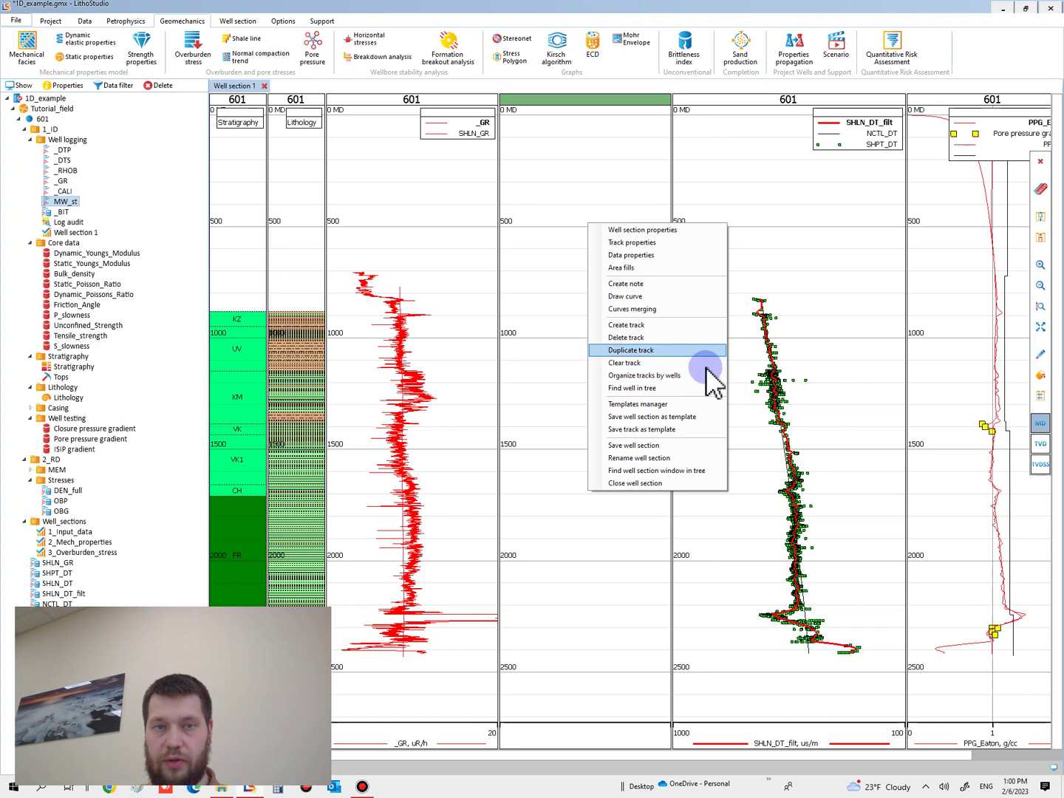
click(625, 338)
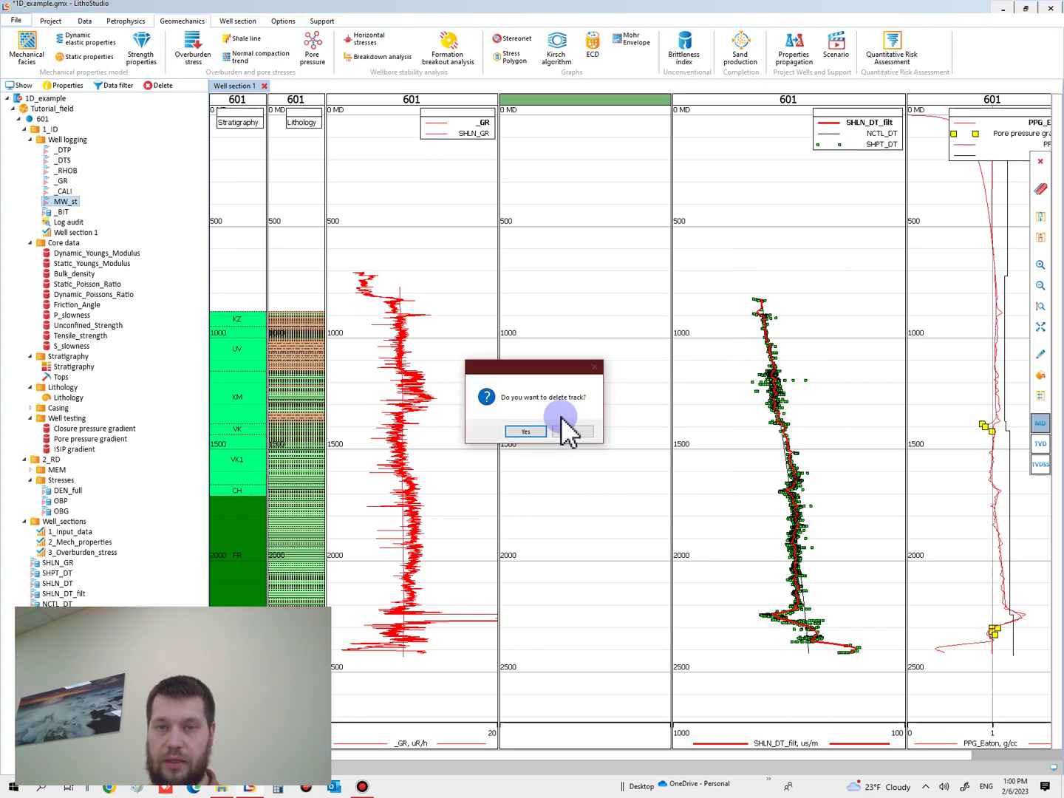
click(522, 431)
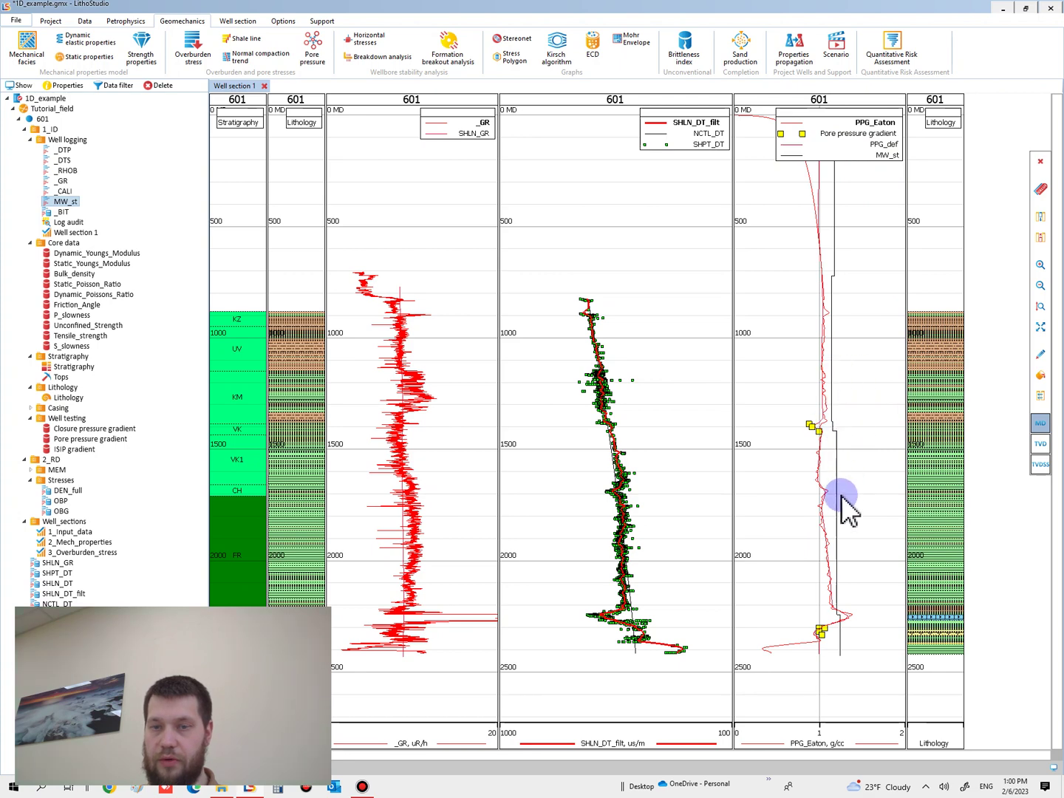
Delete the extra Lithology track at the right end of the well section
scroll(842, 625, up, 3)
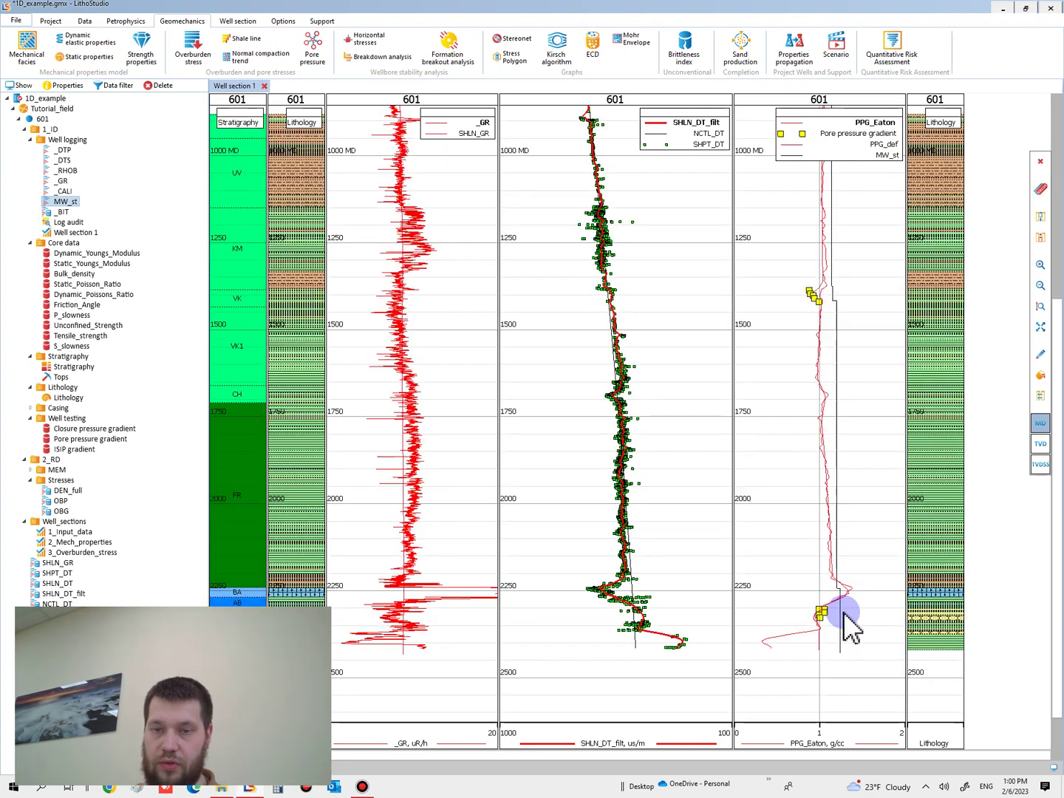
scroll(887, 481, down, 3)
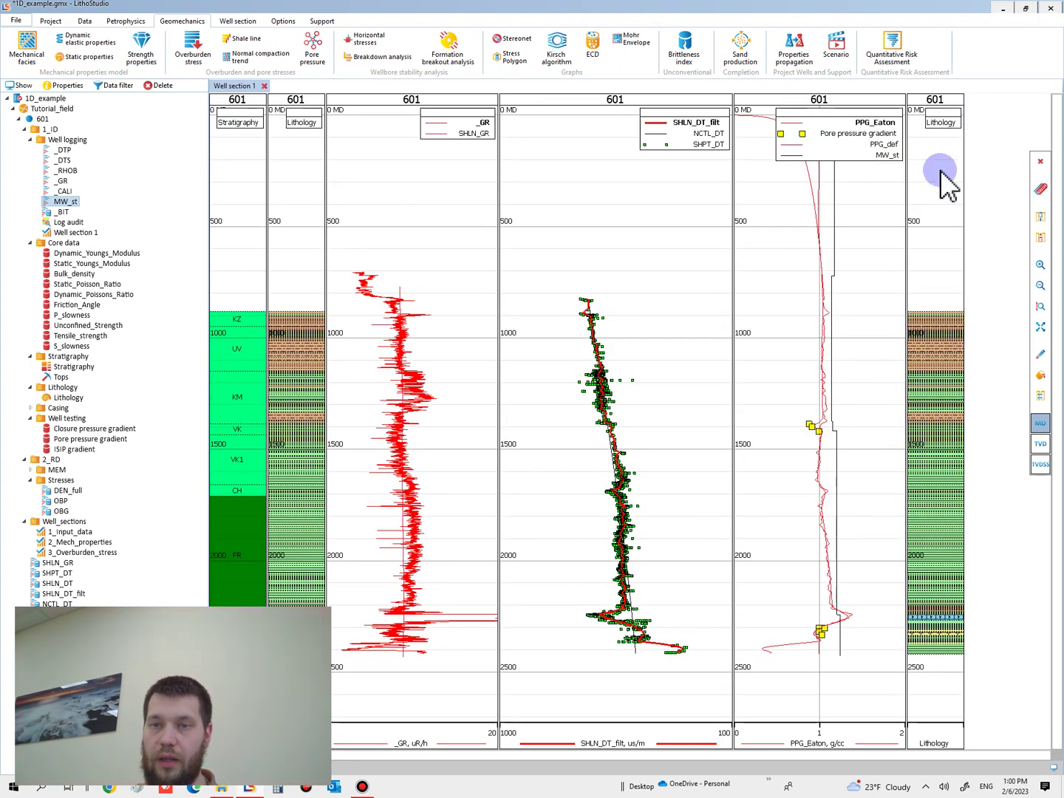
right_click(953, 229)
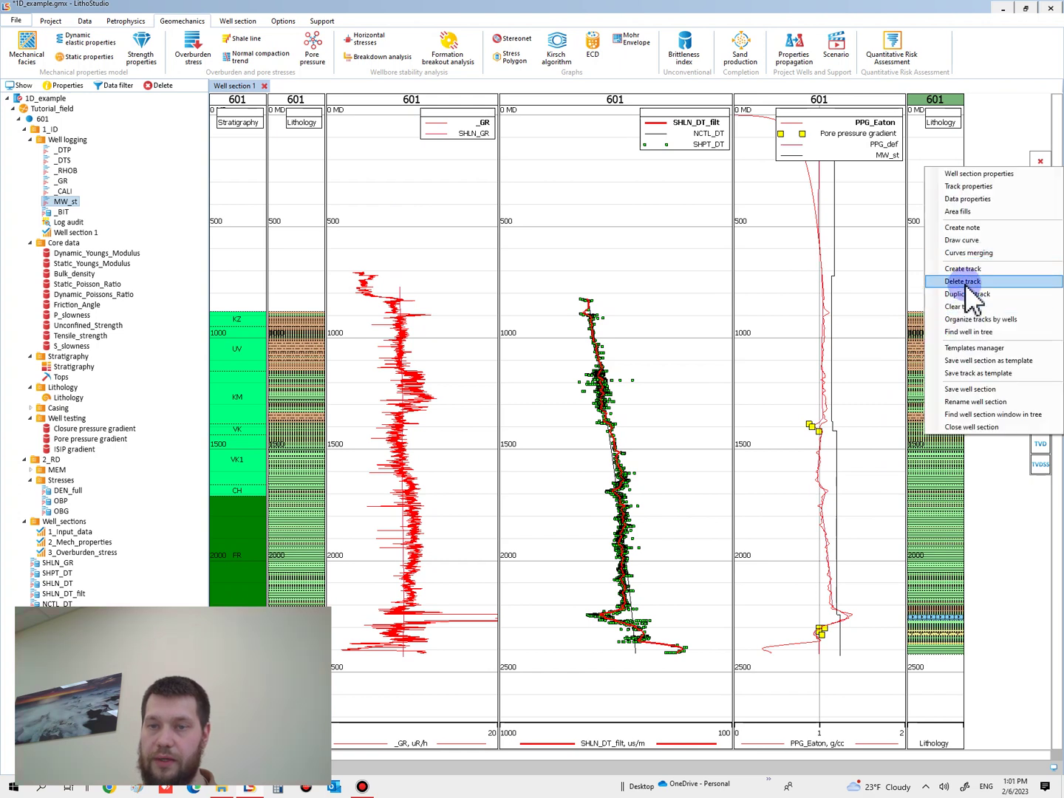
click(974, 294)
right_click(940, 321)
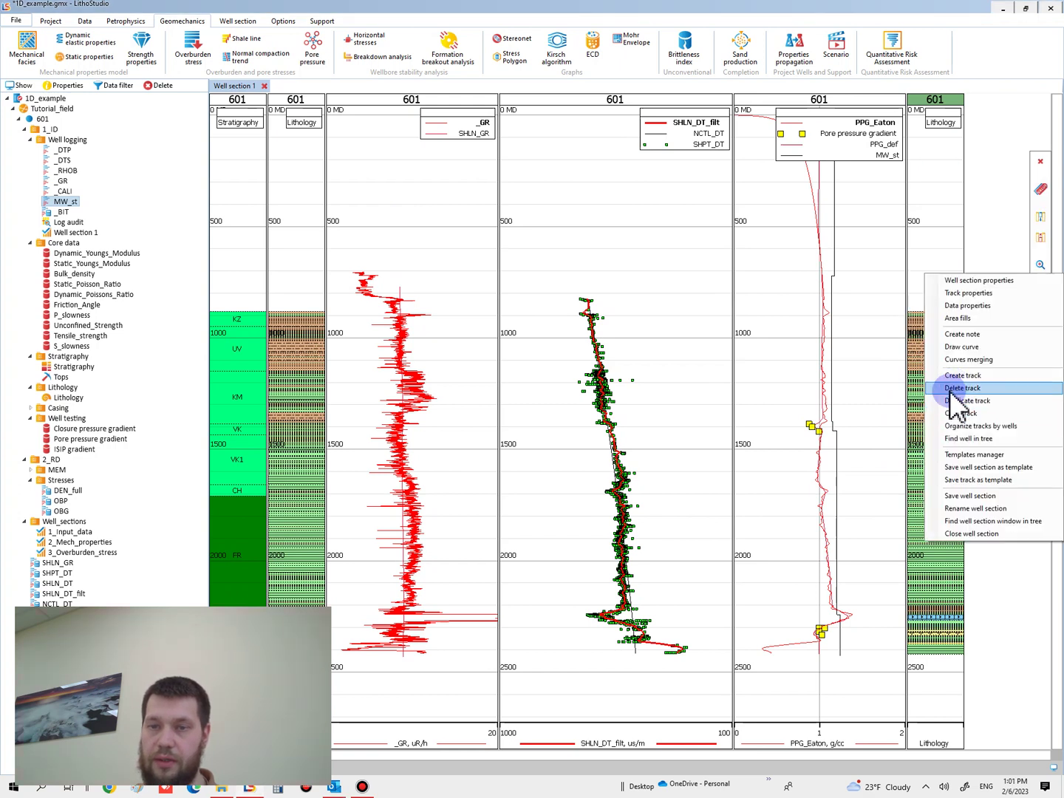
click(957, 389)
click(525, 432)
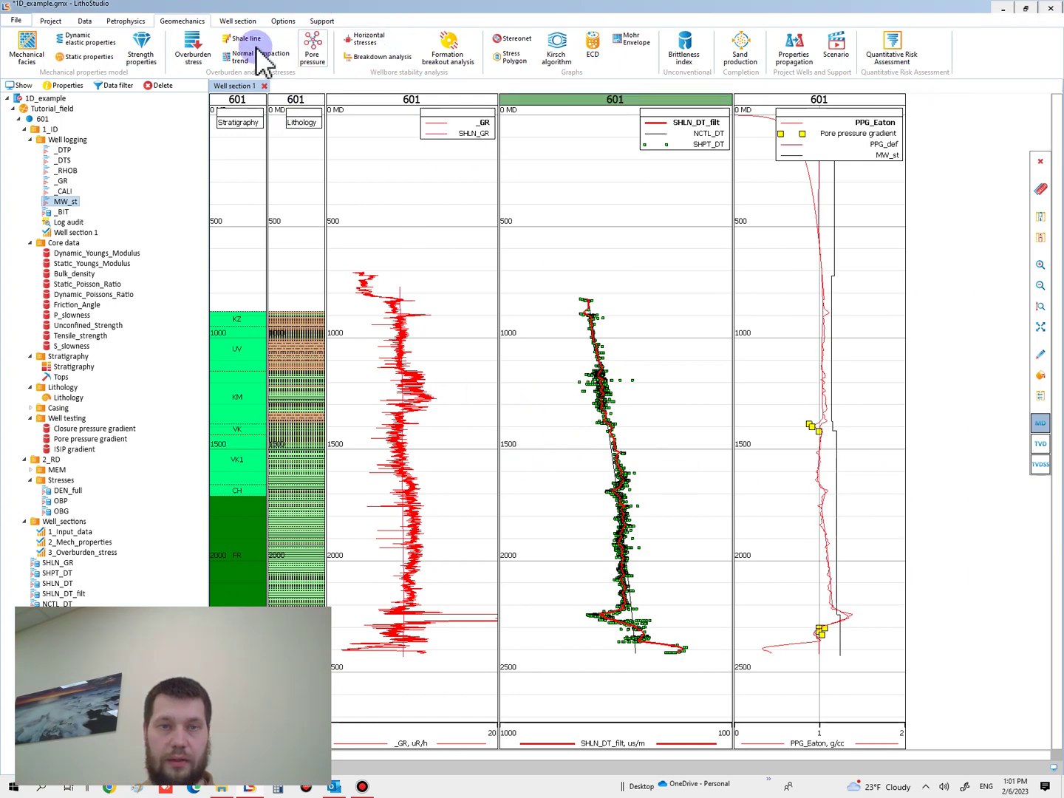
Rename Well section 1 to 4_Pore_pressure and drag it toward the Well_sections folder
right_click(252, 88)
click(310, 110)
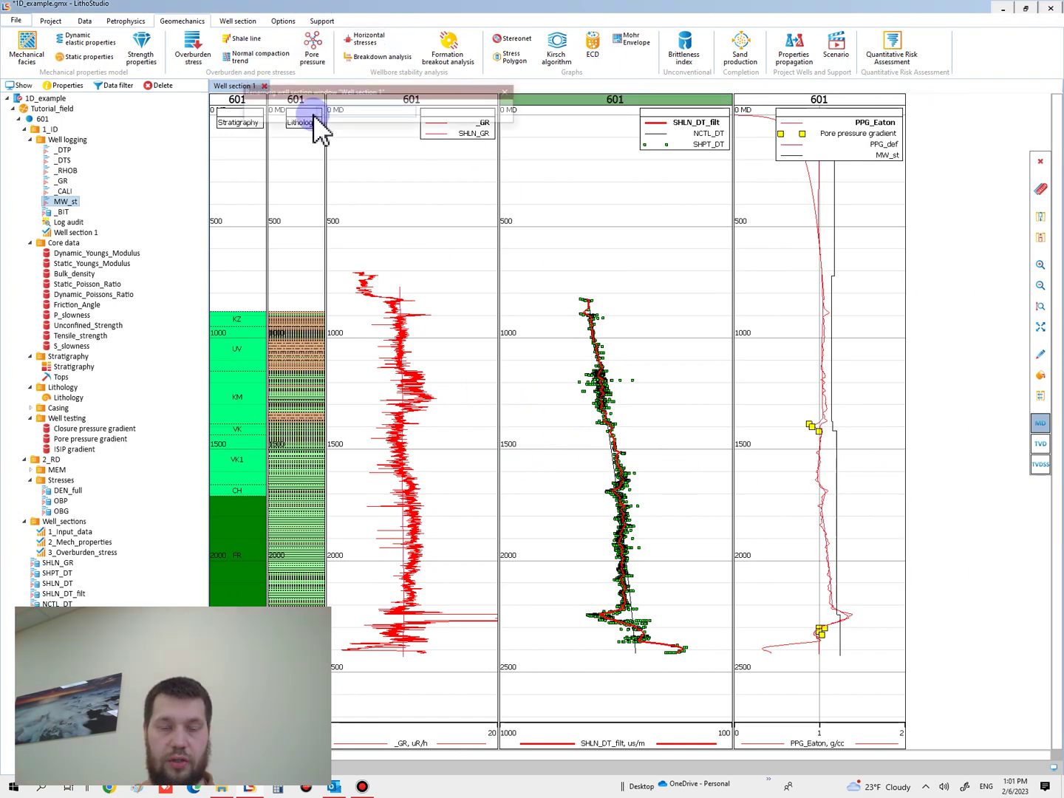
text(4_Pore_pressure)
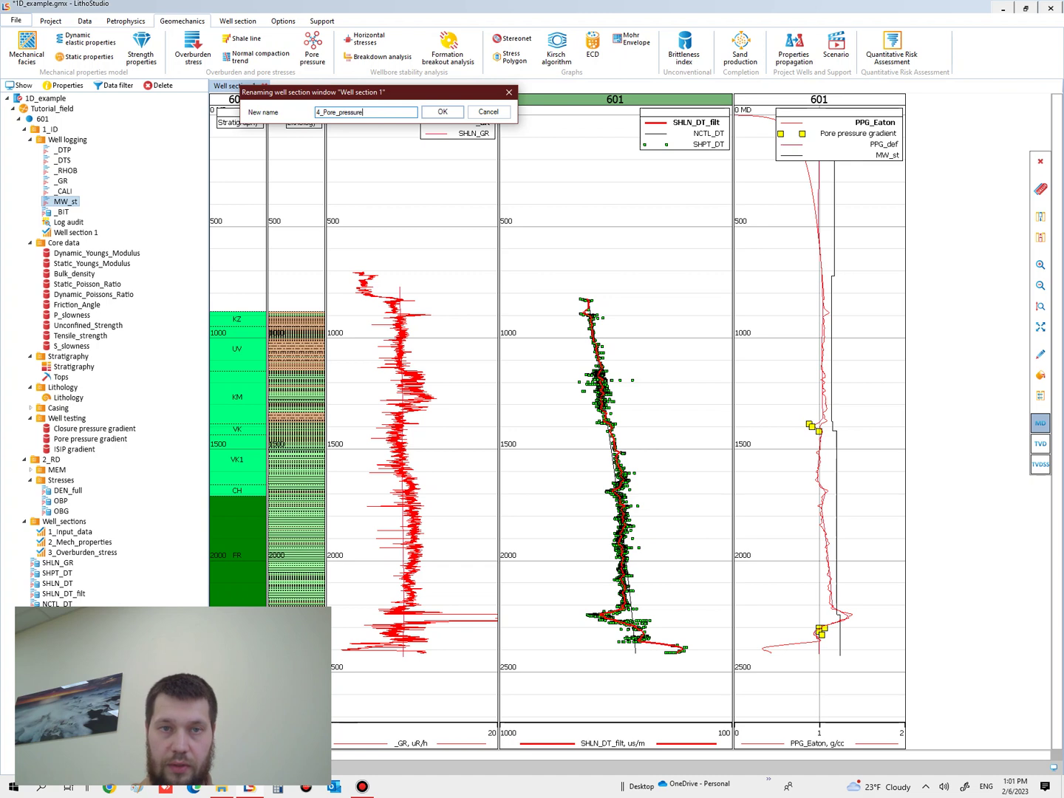
key(Return)
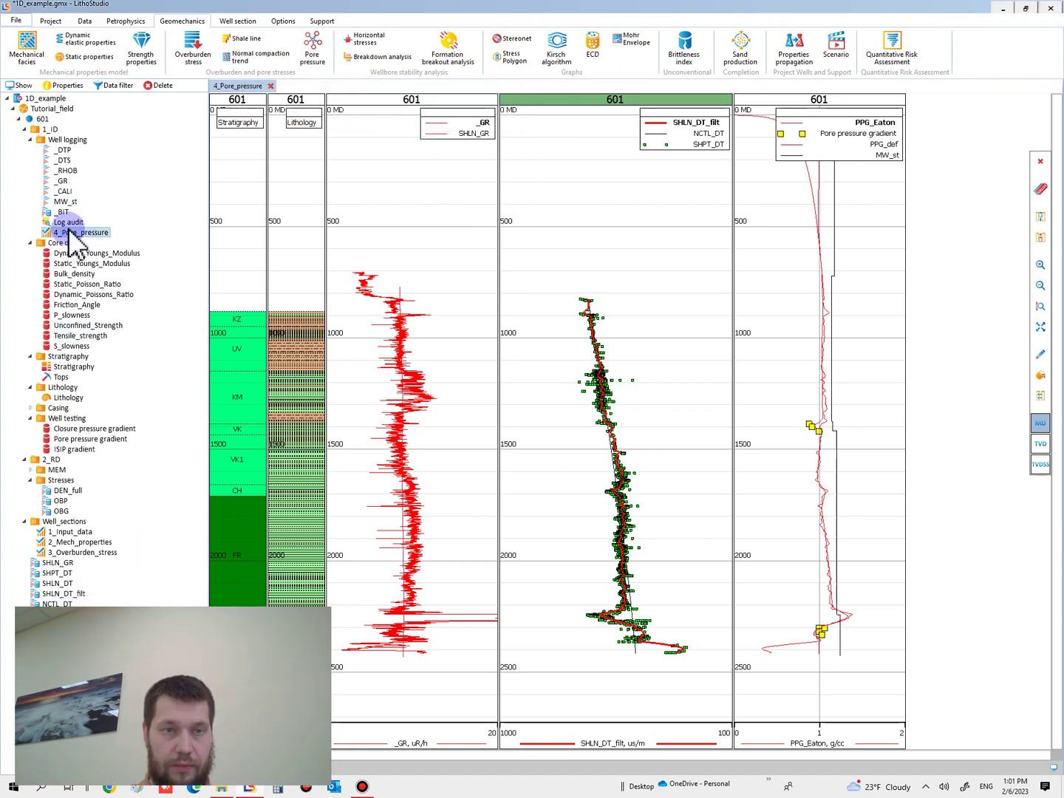
drag(70, 235, 77, 524)
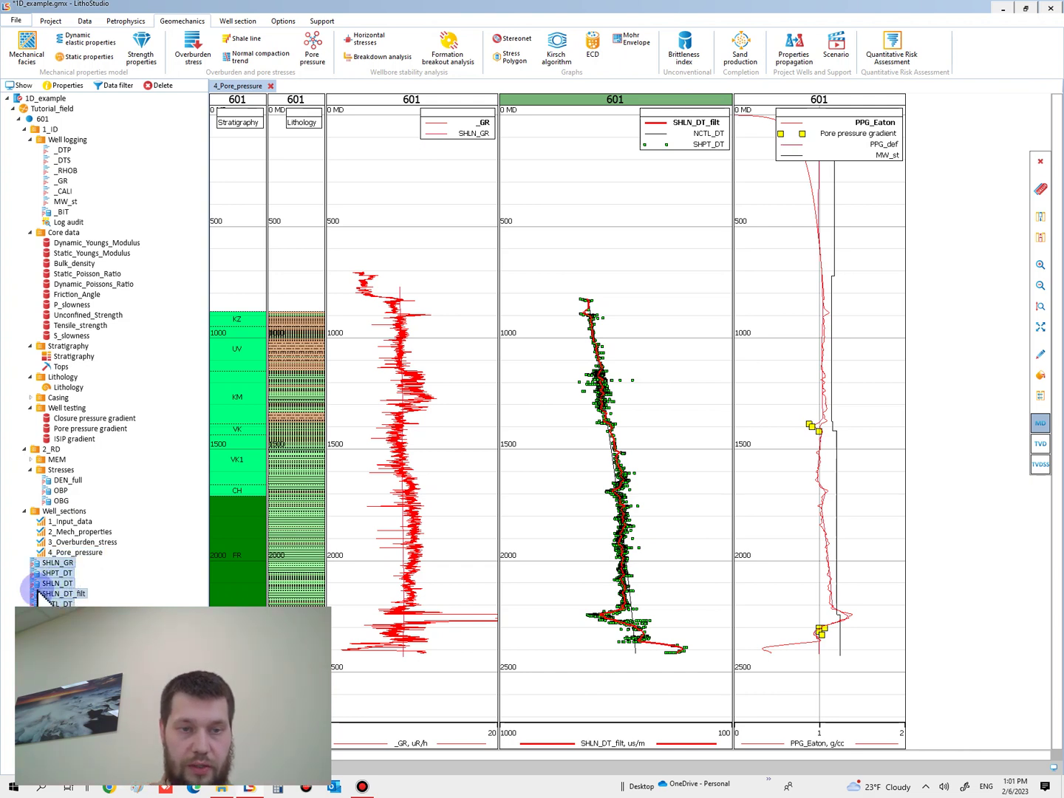
Move the shale, DT and PPG logs into the Stresses folder and save the project
drag(40, 594, 54, 474)
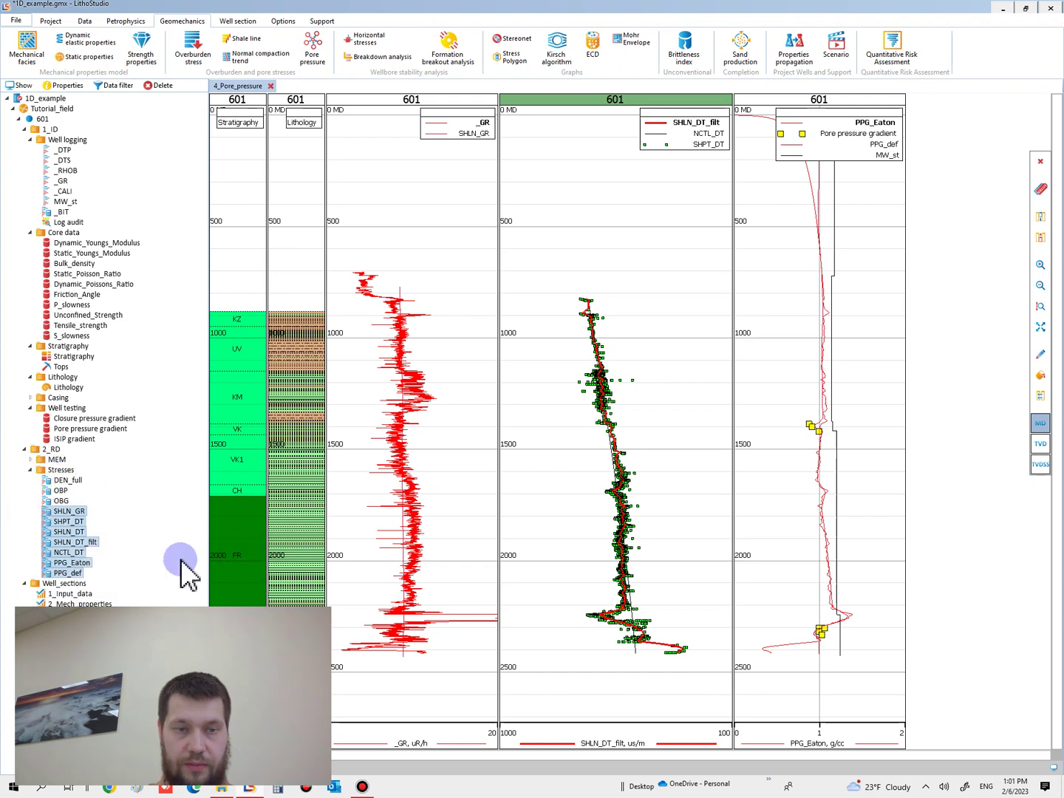
click(17, 20)
click(65, 90)
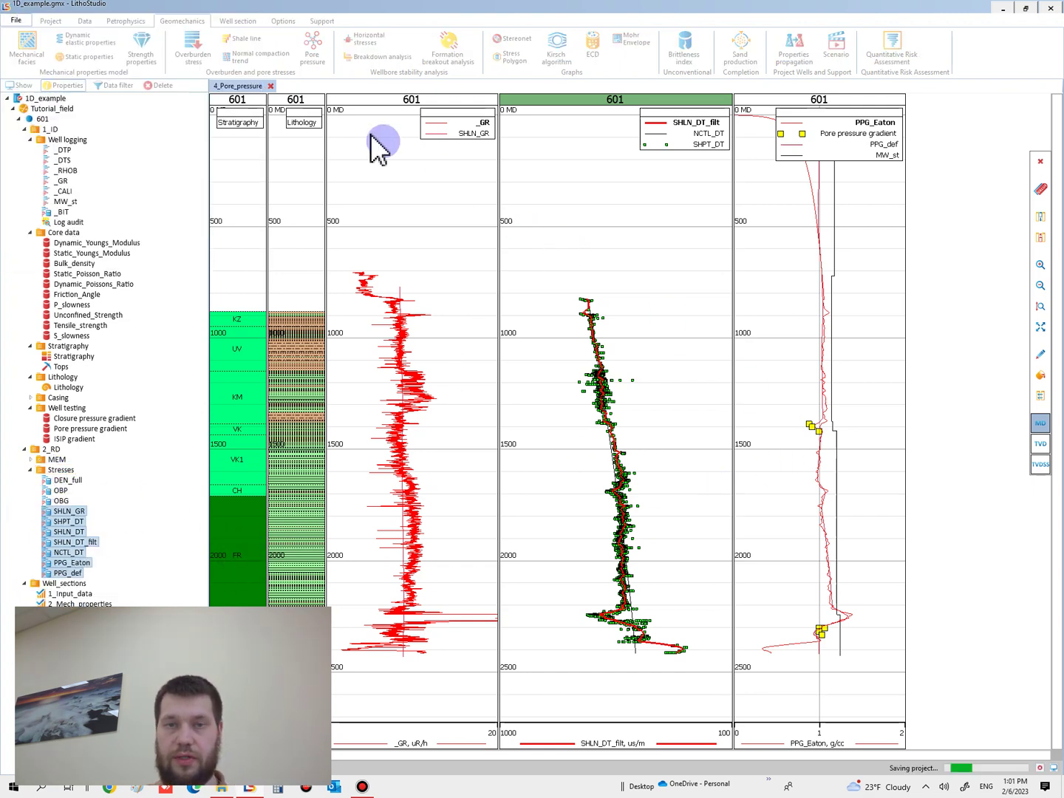